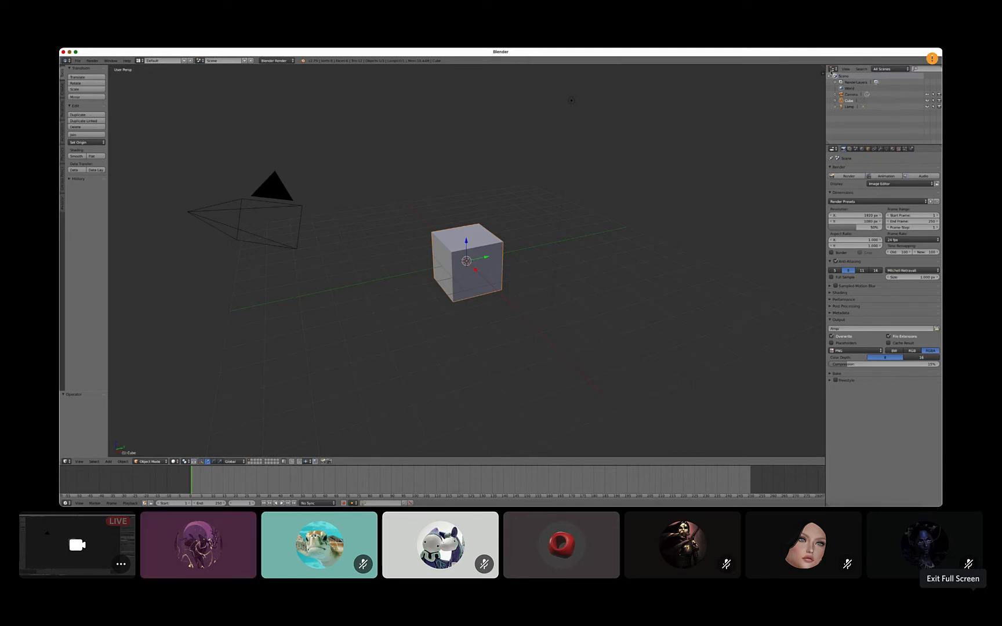
Show and widen the 3D view's properties sidebar, expand the background image settings and add an empty image entry
click(823, 73)
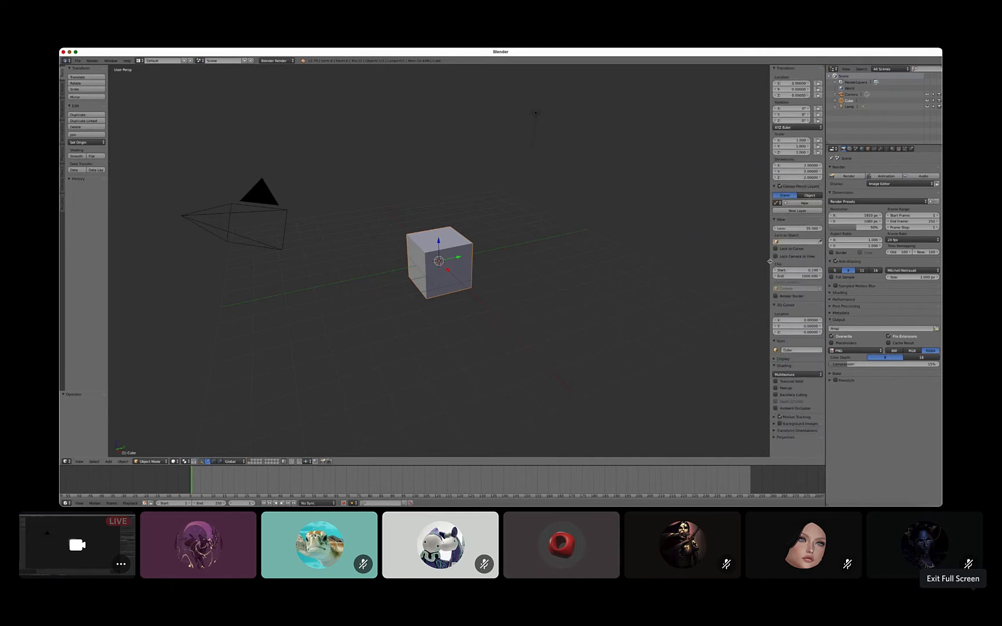
drag(770, 262, 731, 260)
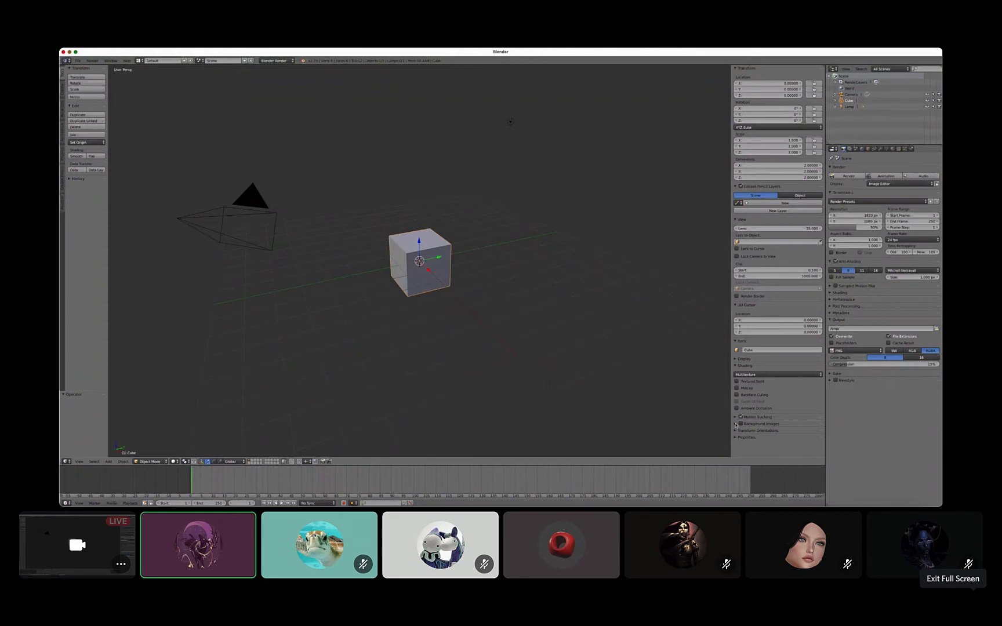
click(735, 424)
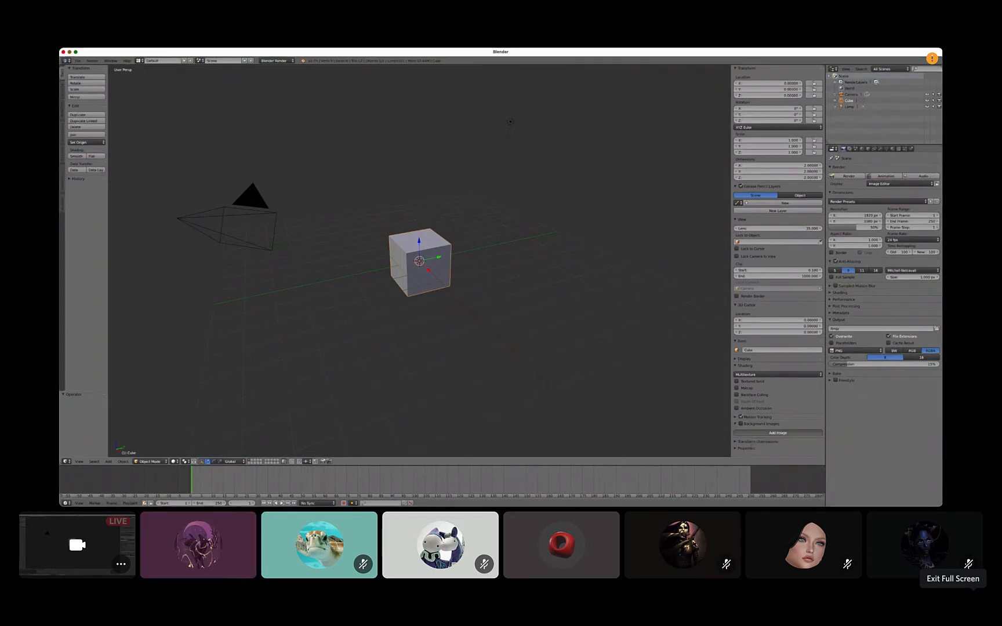
click(777, 433)
scroll(777, 433, down, 2)
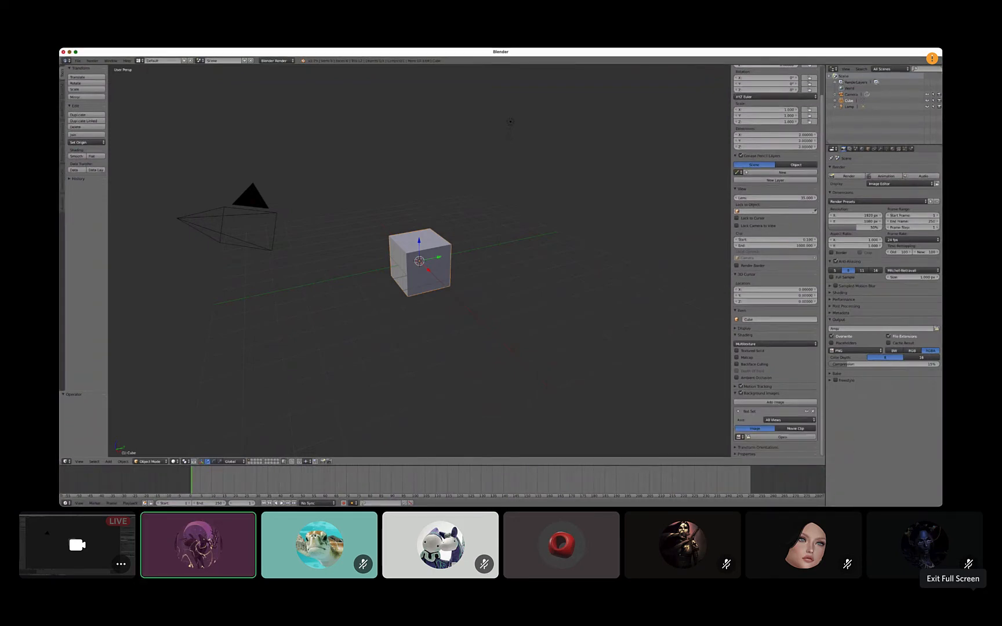
Load "ram horns reff.jpg" from the recent "class stuff" folder as the background image
click(764, 438)
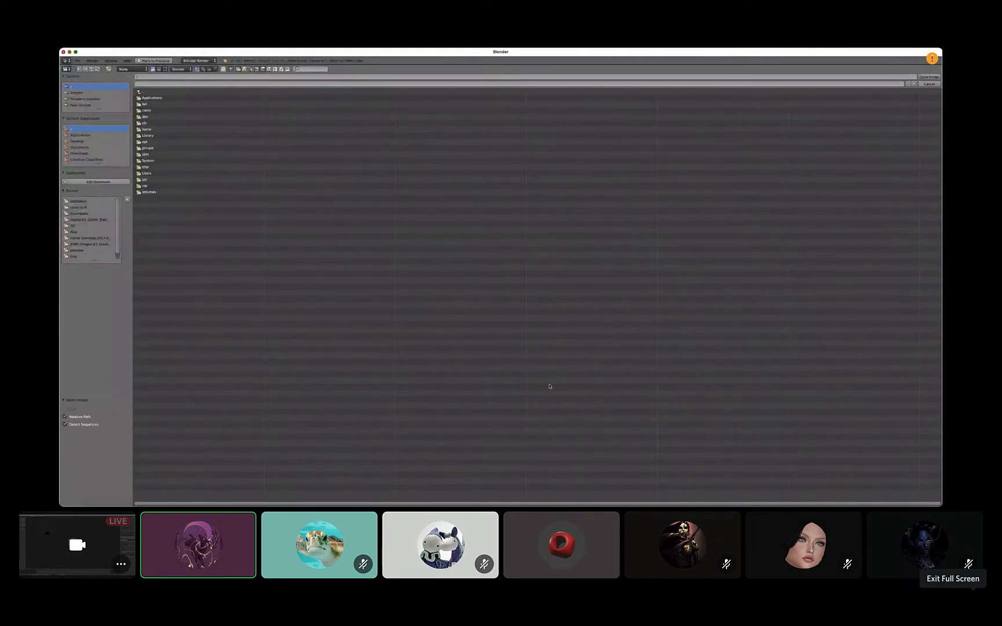
click(80, 208)
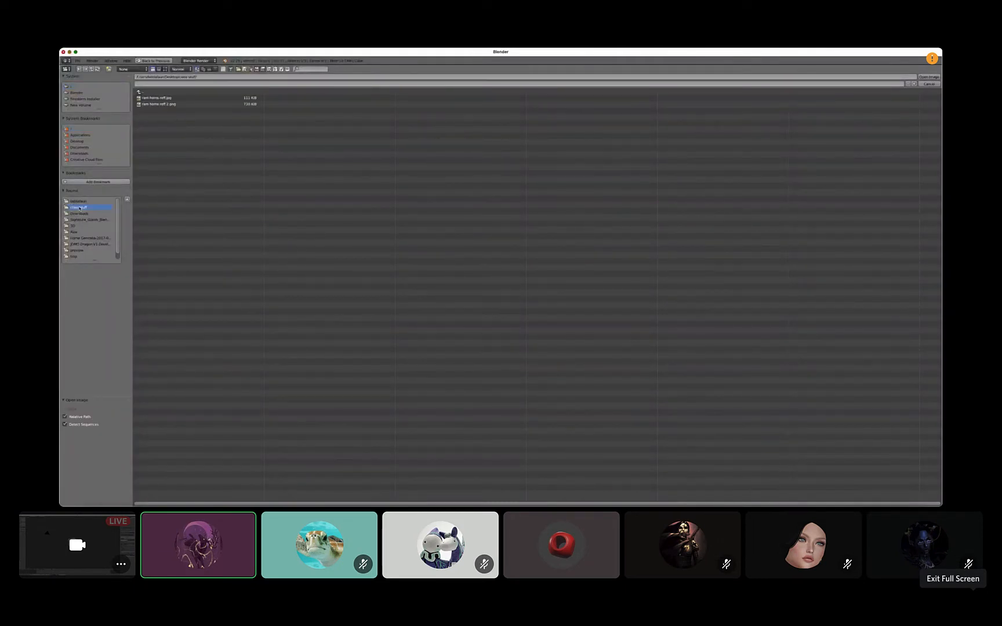
click(165, 99)
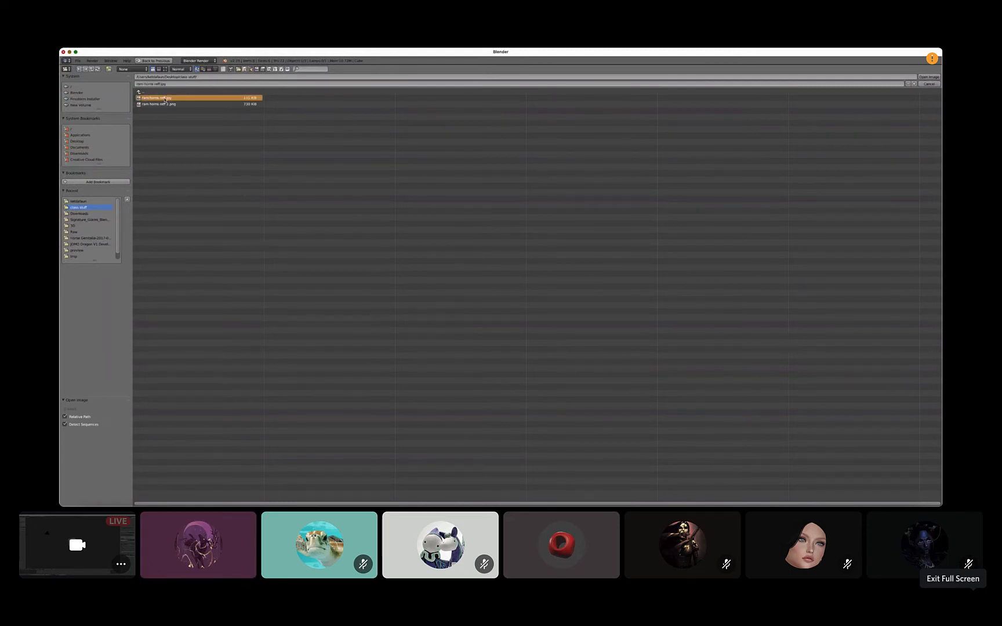
click(928, 77)
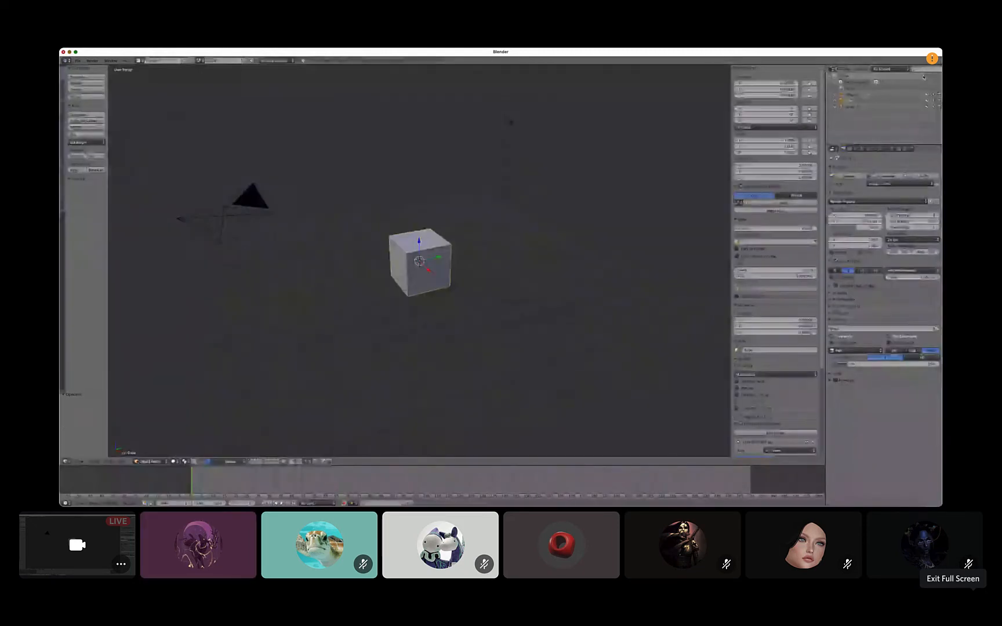
Switch the 3D view to the front orthographic view to show the ram reference image
scroll(403, 282, down, 2)
scroll(402, 282, up, 3)
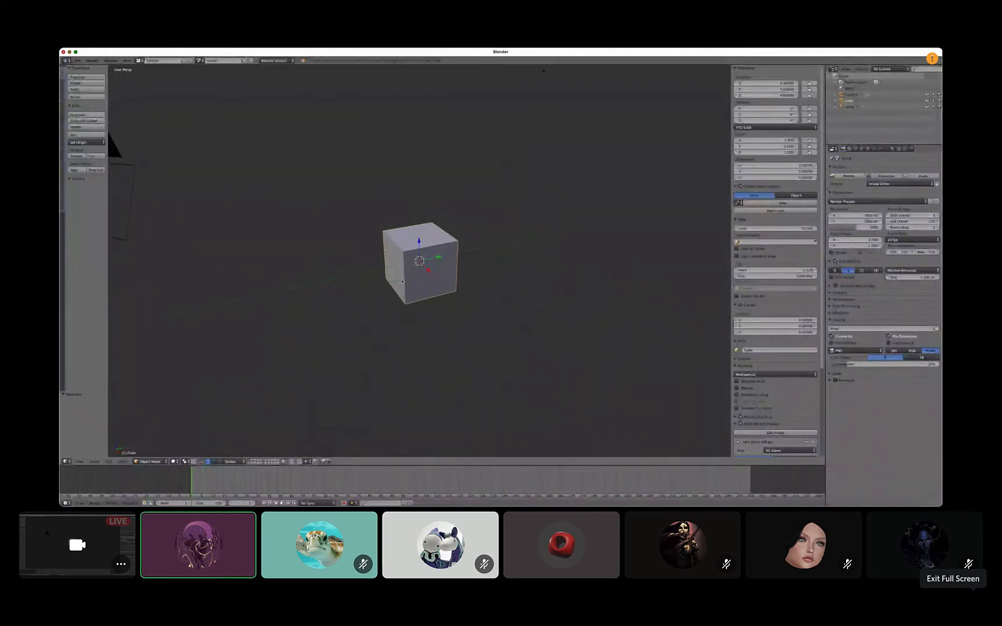
mouse_move(402, 281)
middle_down()
mouse_move(424, 314)
mouse_move(406, 285)
middle_up()
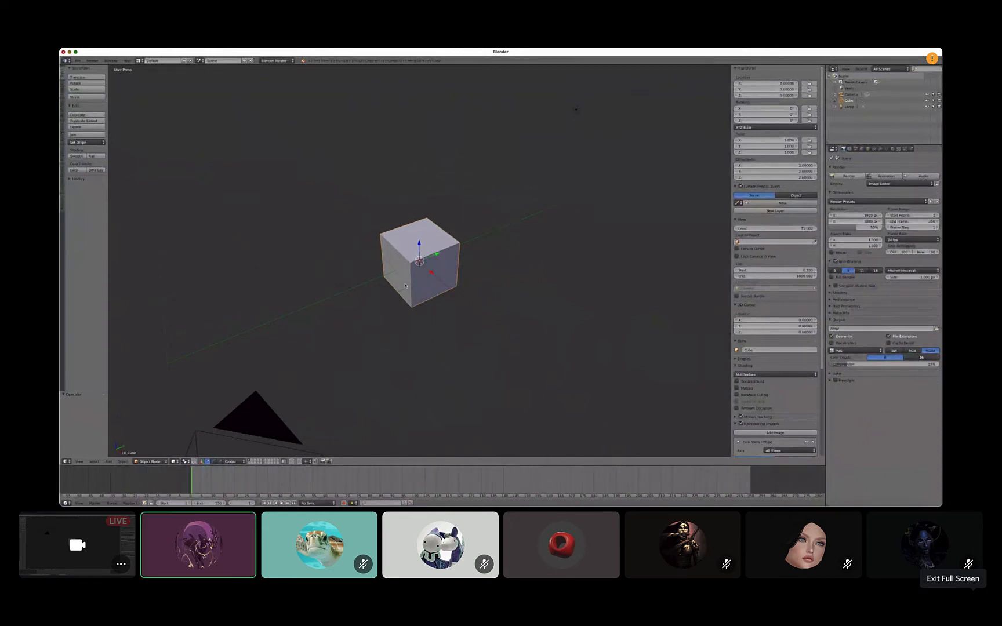
key(KP_5)
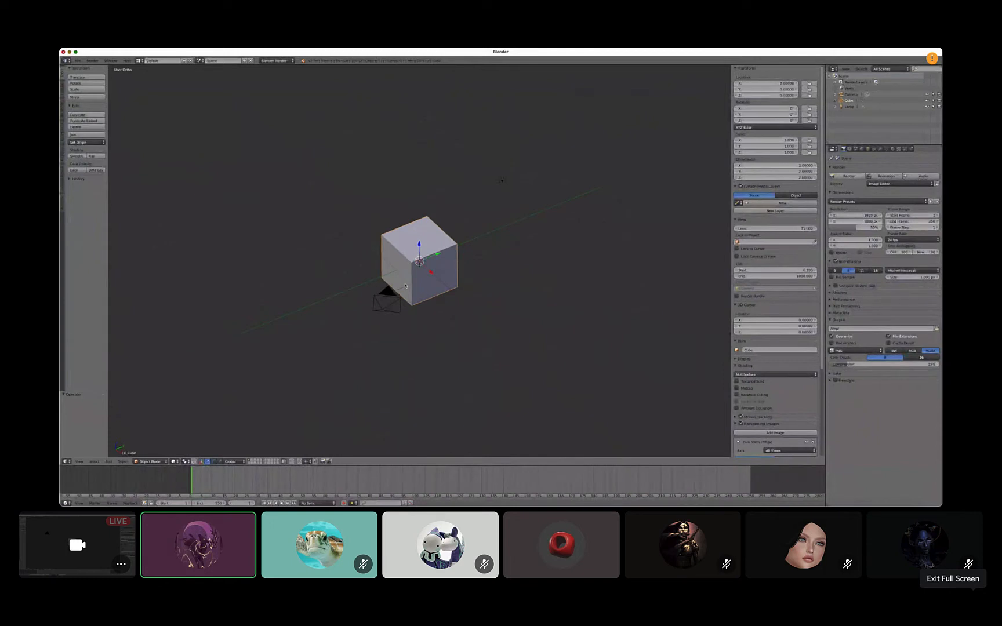
key(KP_1)
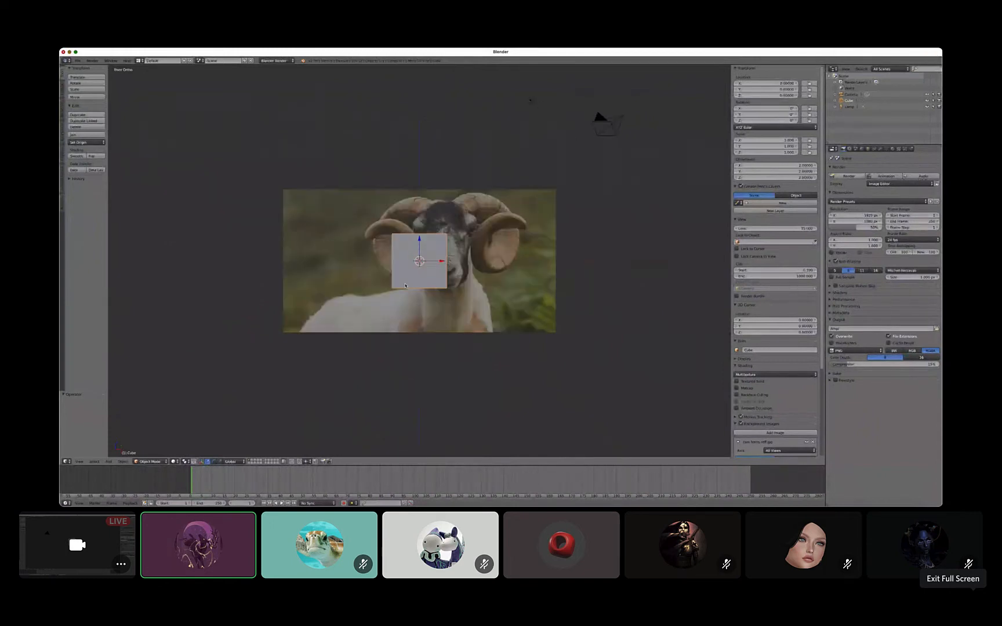
scroll(430, 299, up, 3)
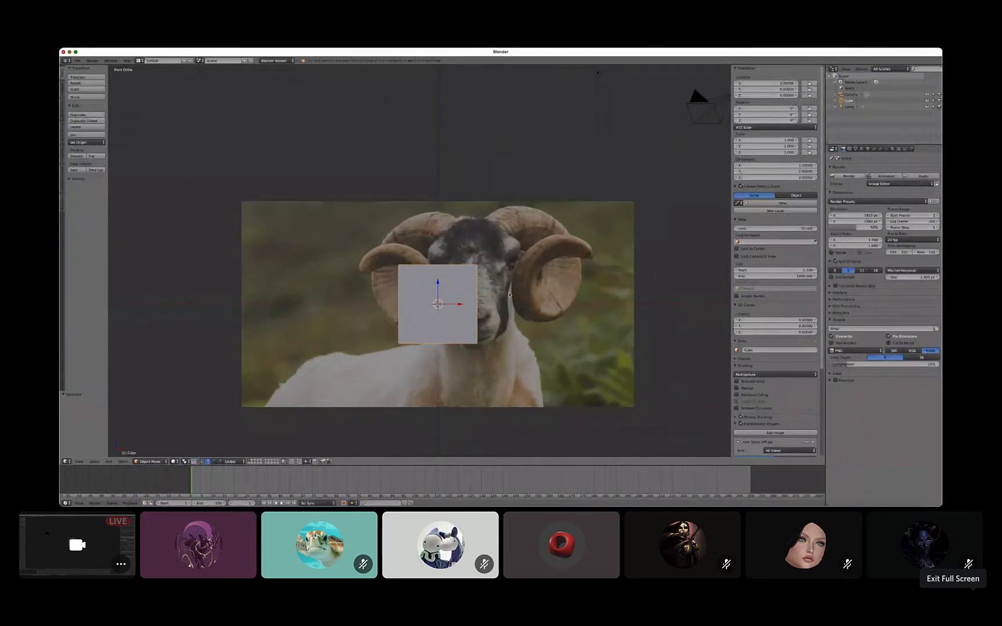
Add a second background image and load "ram horns reff 2.png" from the "class stuff" folder
scroll(796, 391, down, 5)
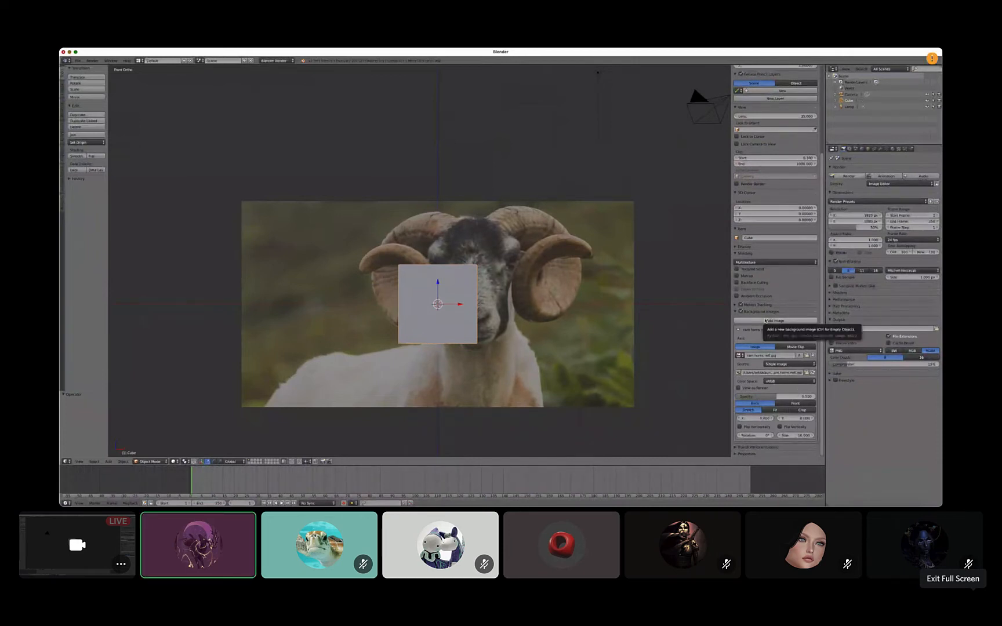
click(765, 320)
scroll(738, 404, down, 2)
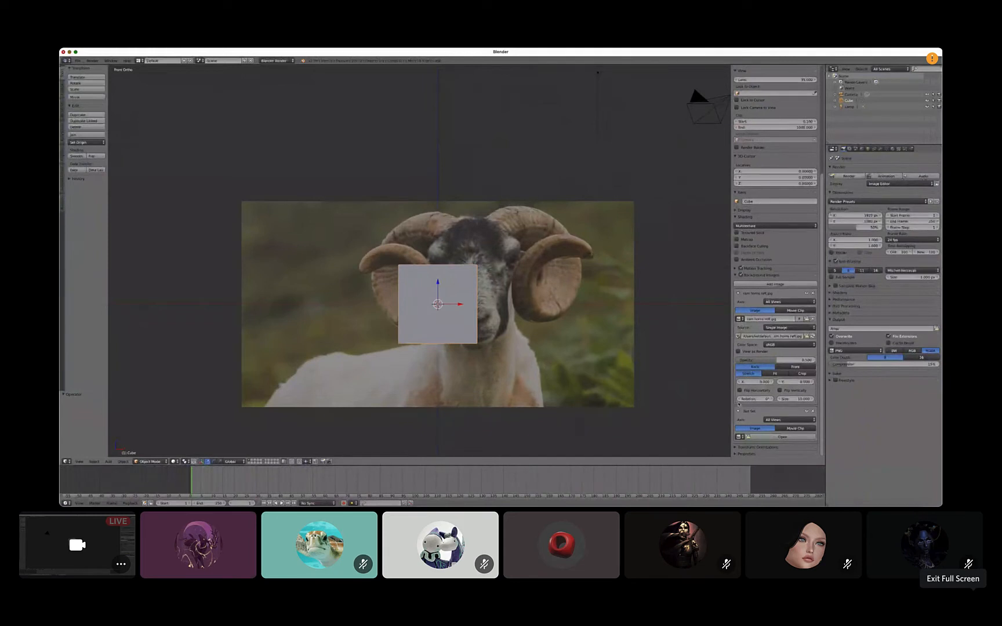
click(782, 437)
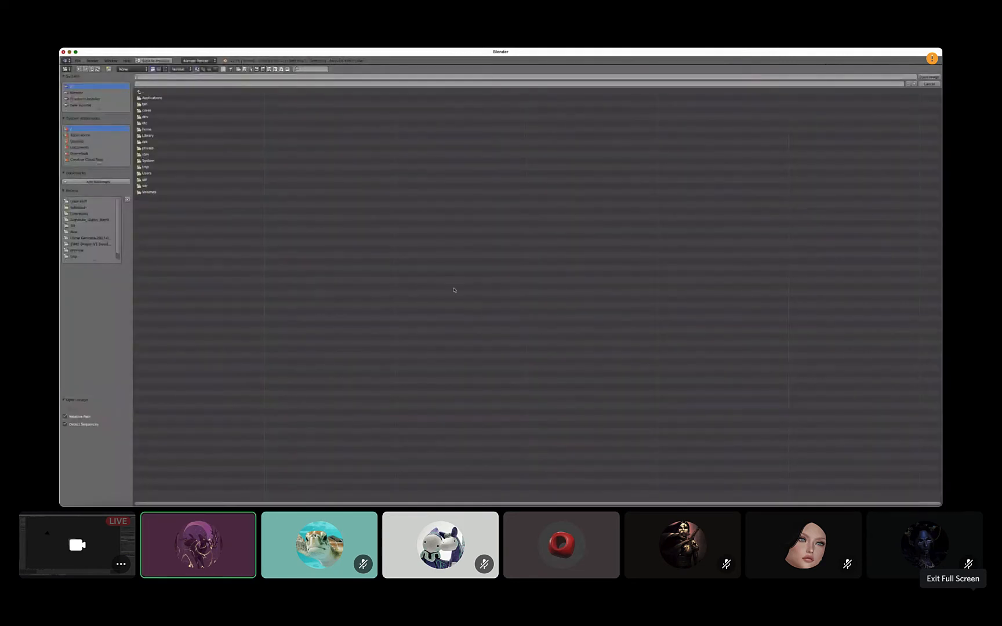
click(78, 201)
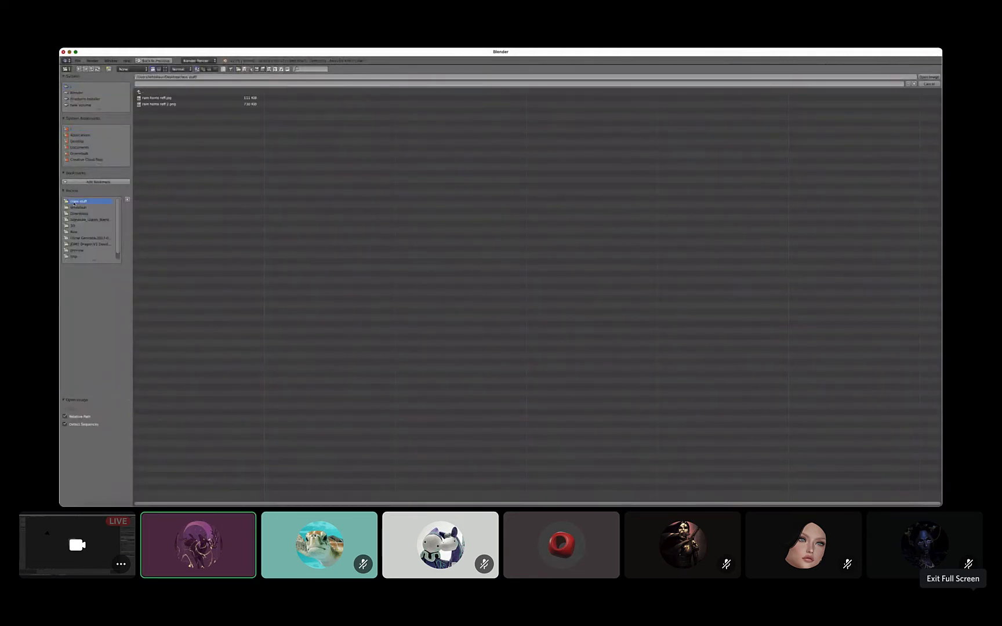
click(156, 105)
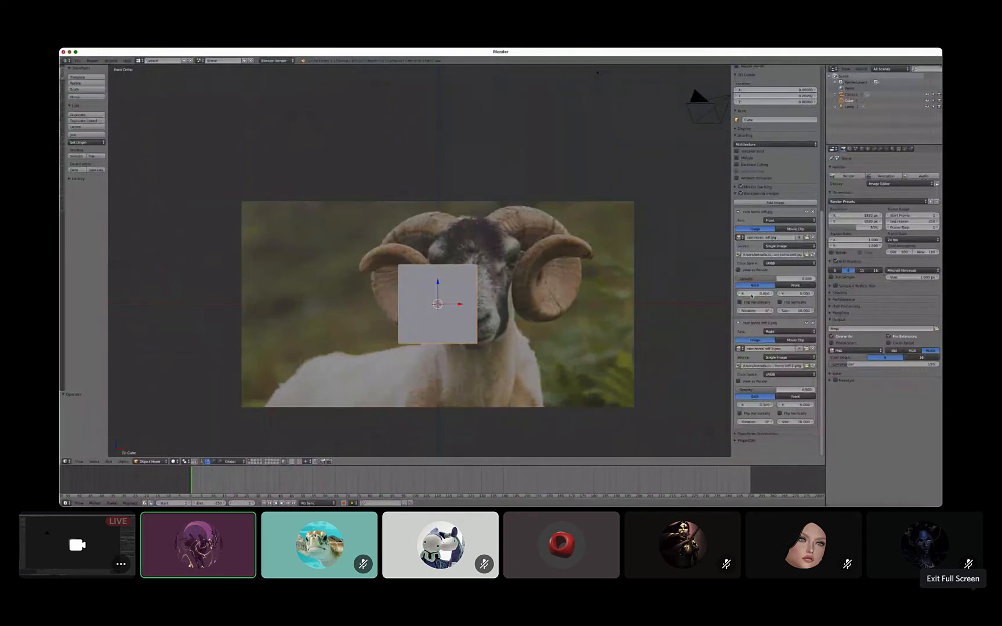
Set the front reference image's X offset to -1.000
mouse_move(752, 295)
mouse_down()
mouse_move(814, 295)
mouse_move(680, 295)
mouse_move(751, 296)
mouse_up()
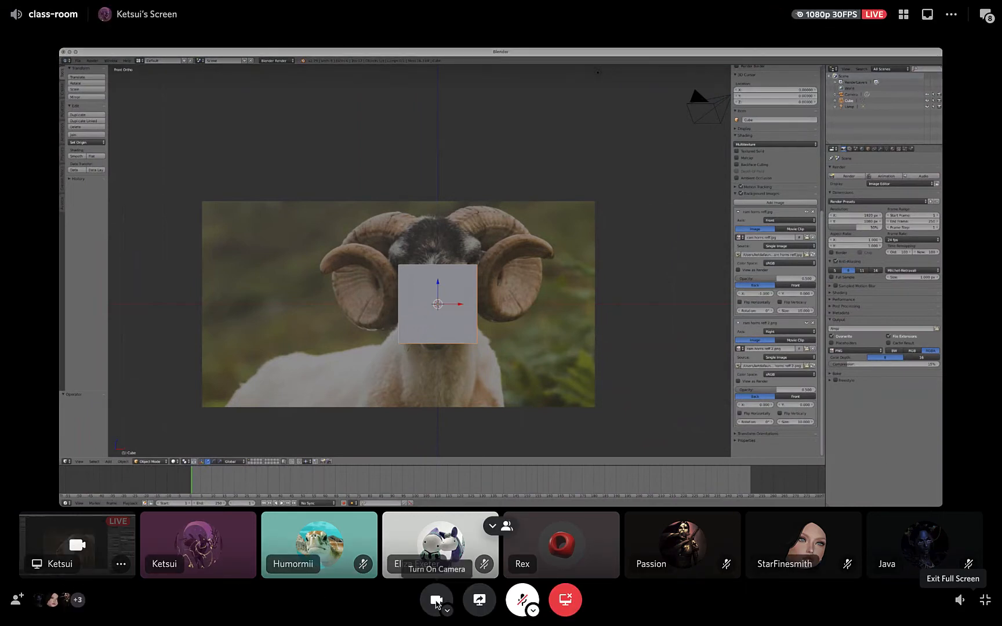
Unmute the microphone in the class call and mute it again
click(514, 607)
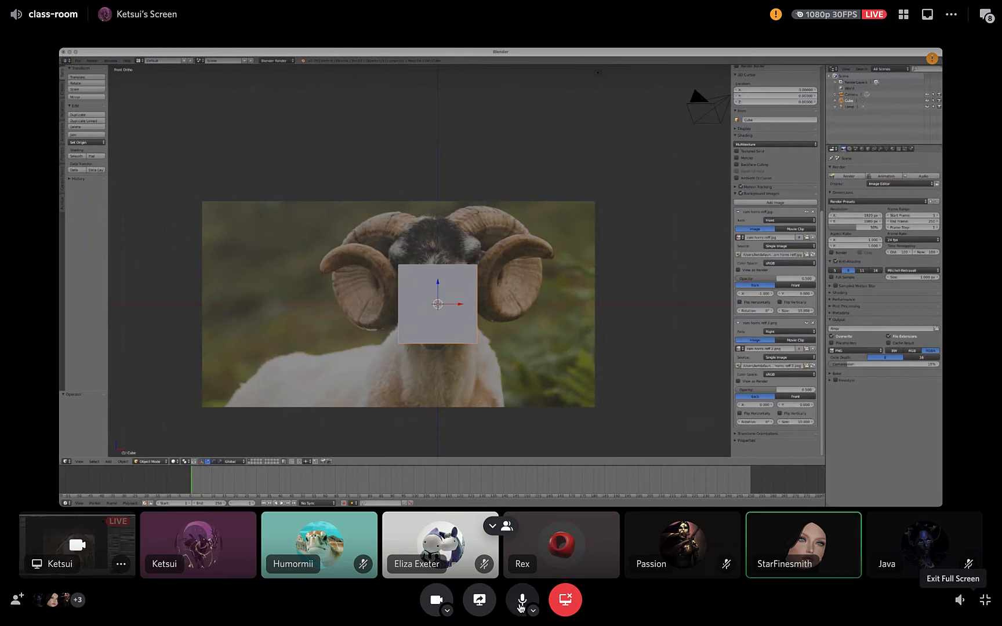
click(520, 607)
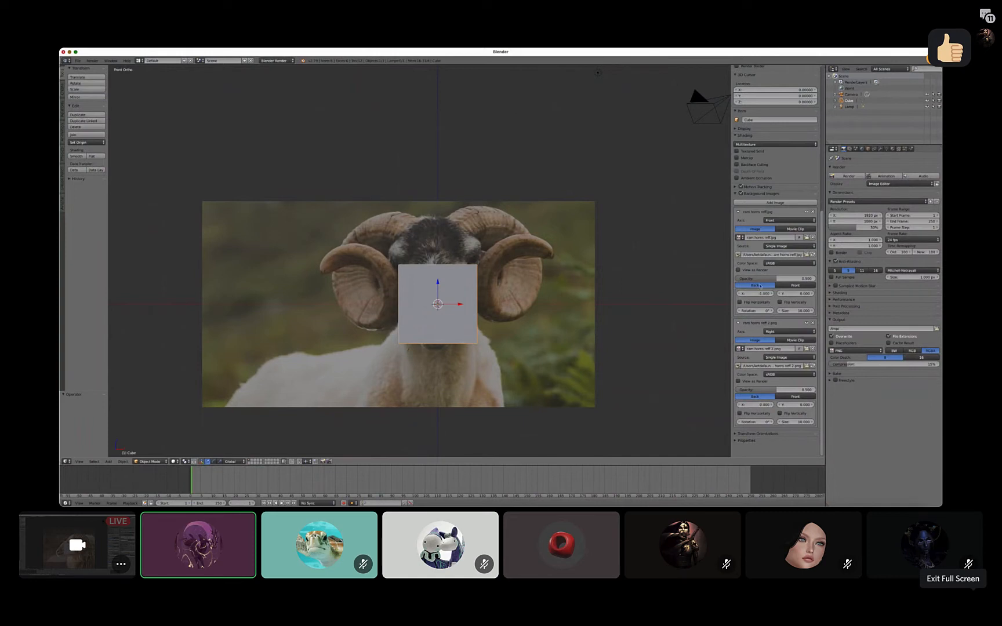
Adjust the front reference image's X offset to -0.700 to centre the ram's head on the vertical axis
click(738, 295)
click(738, 294)
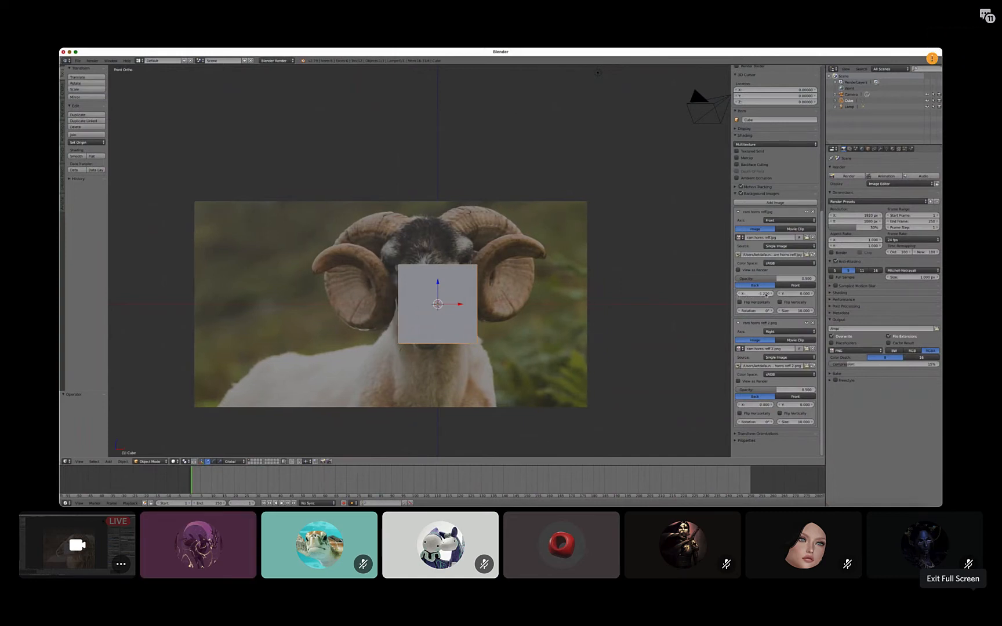
click(771, 294)
click(771, 294)
click(771, 294)
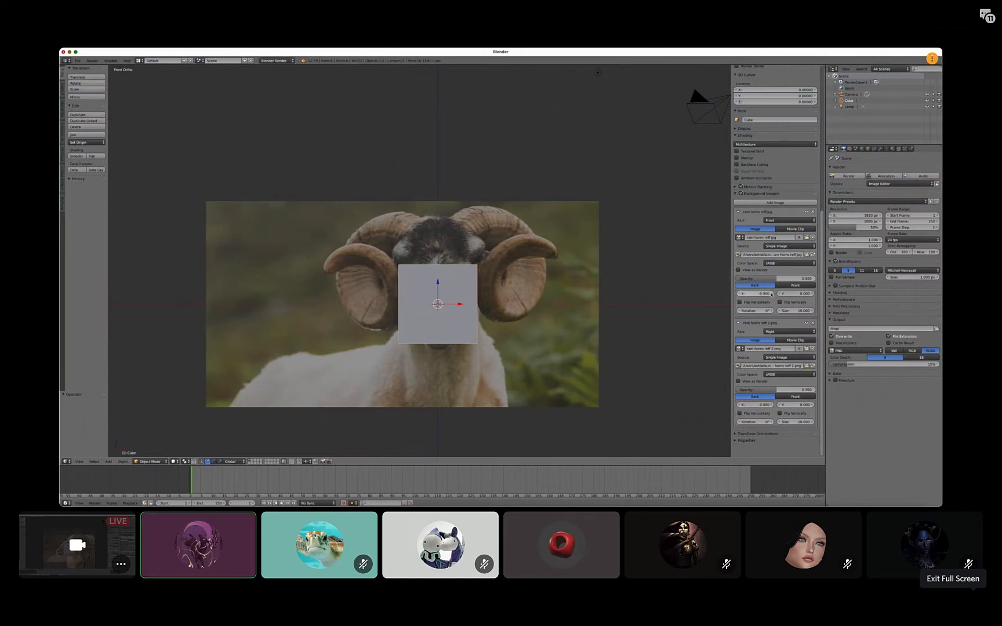
click(771, 294)
click(771, 294)
Lower the front reference image by setting its Y offset to -1.000
click(780, 293)
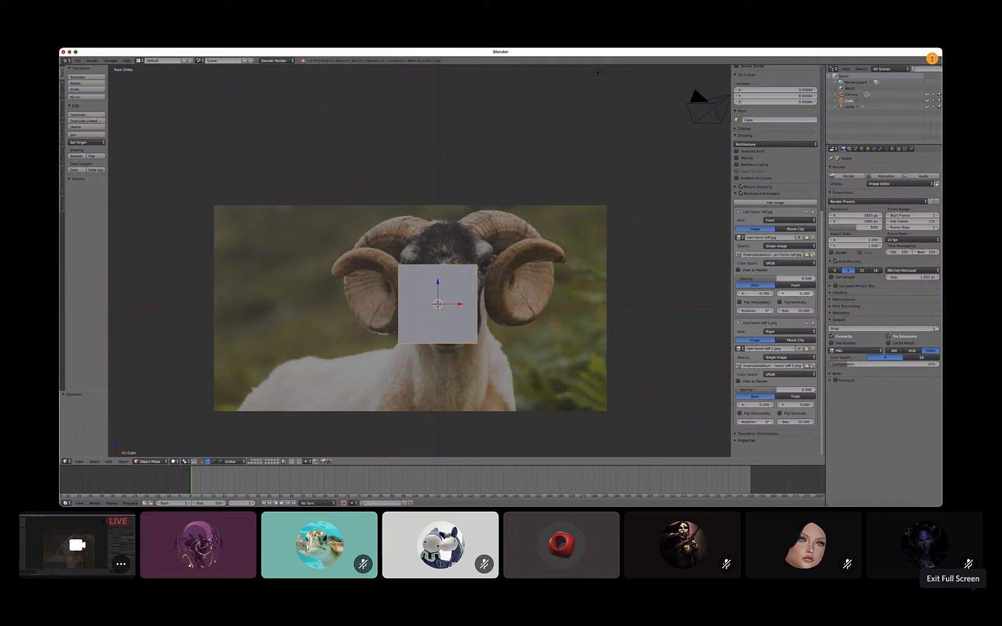
click(780, 293)
click(780, 293)
click(780, 293)
click(780, 293)
click(781, 293)
click(781, 294)
click(780, 293)
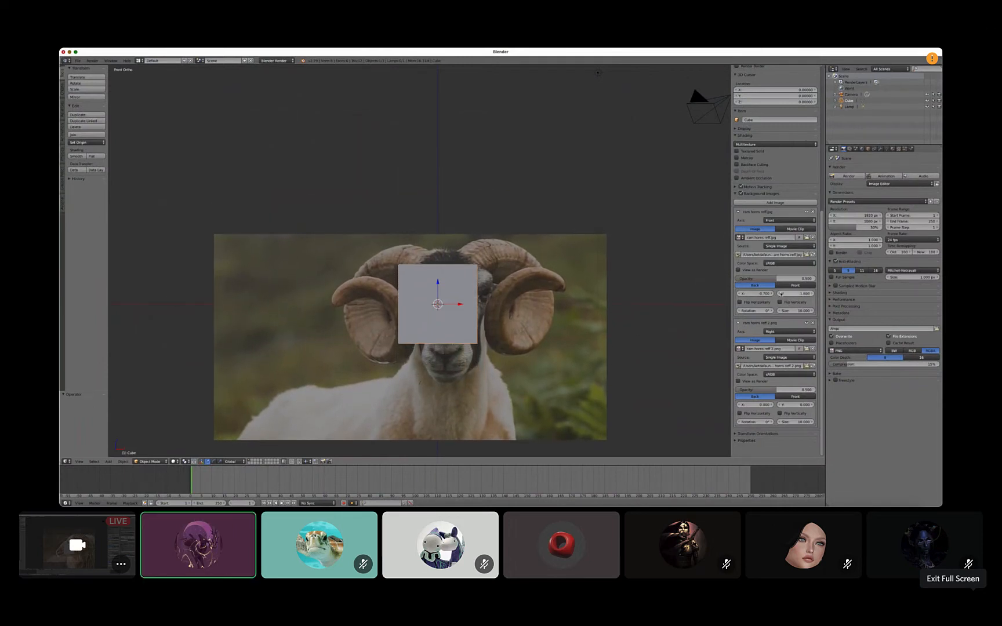
click(780, 293)
click(780, 293)
click(780, 294)
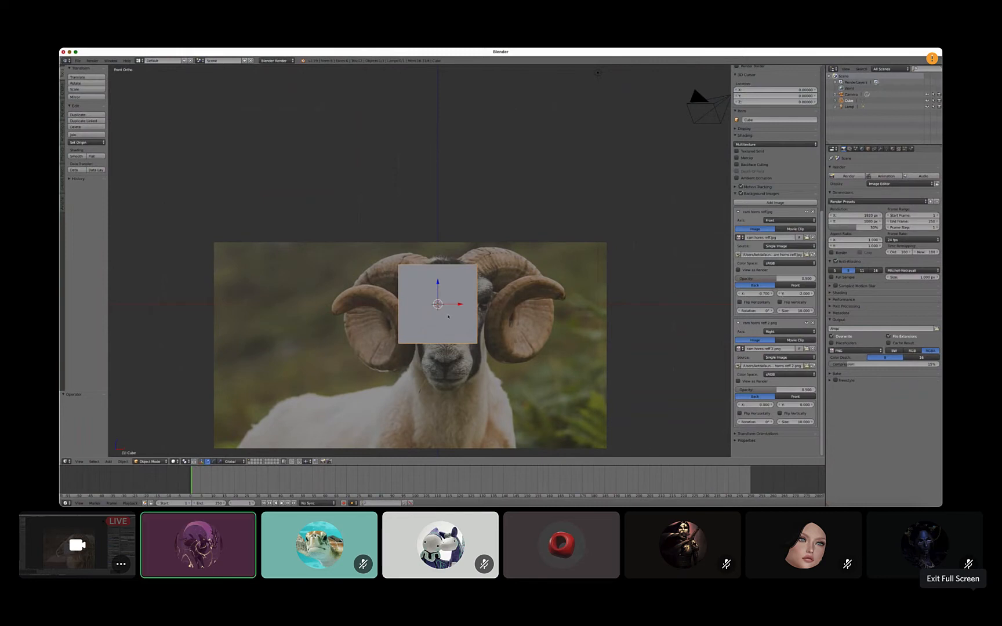
Delete all default objects from the scene, including the cube, camera and lamp
scroll(477, 313, down, 2)
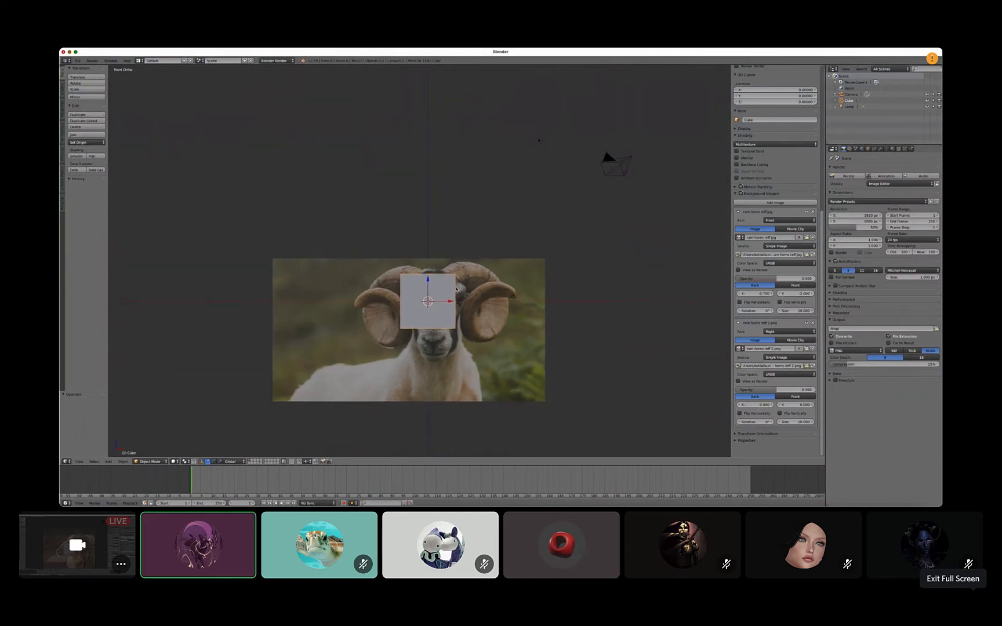
key(a)
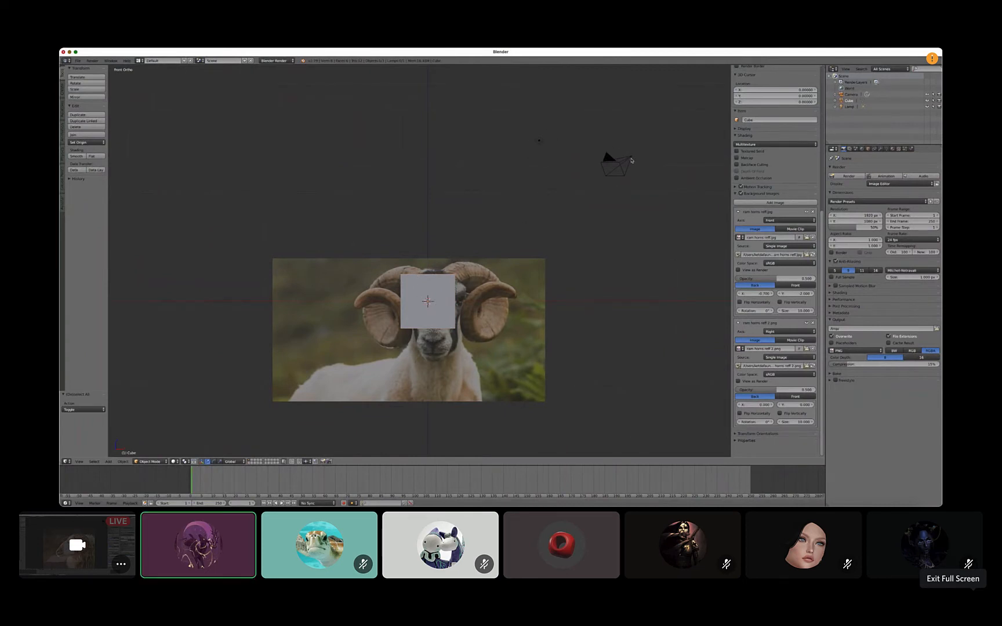
key(a)
key(x)
click(575, 199)
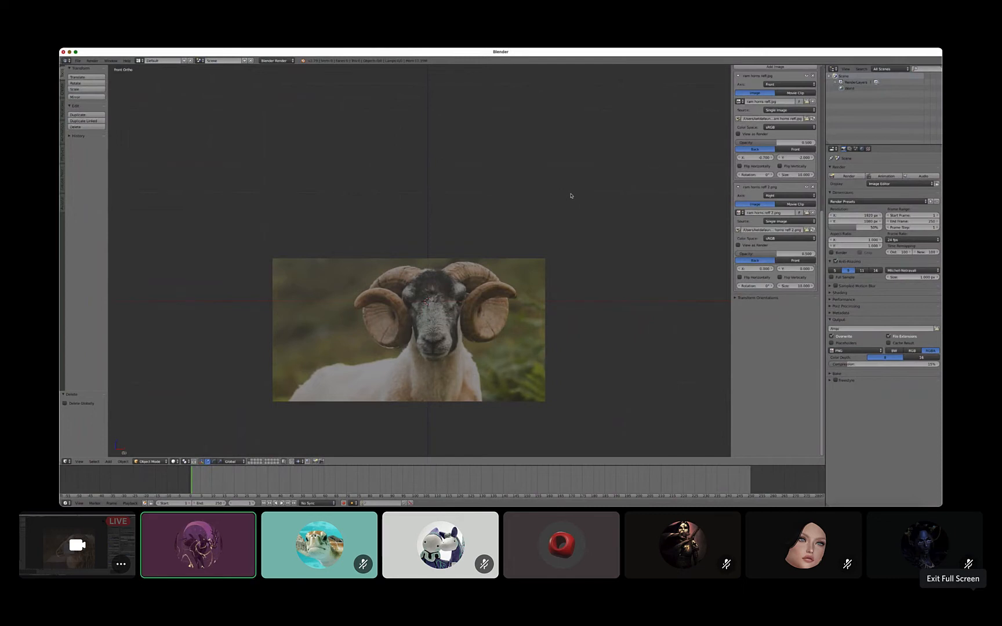
Add a UV sphere mesh at the 3D cursor
key(shift+a)
mouse_move(571, 193)
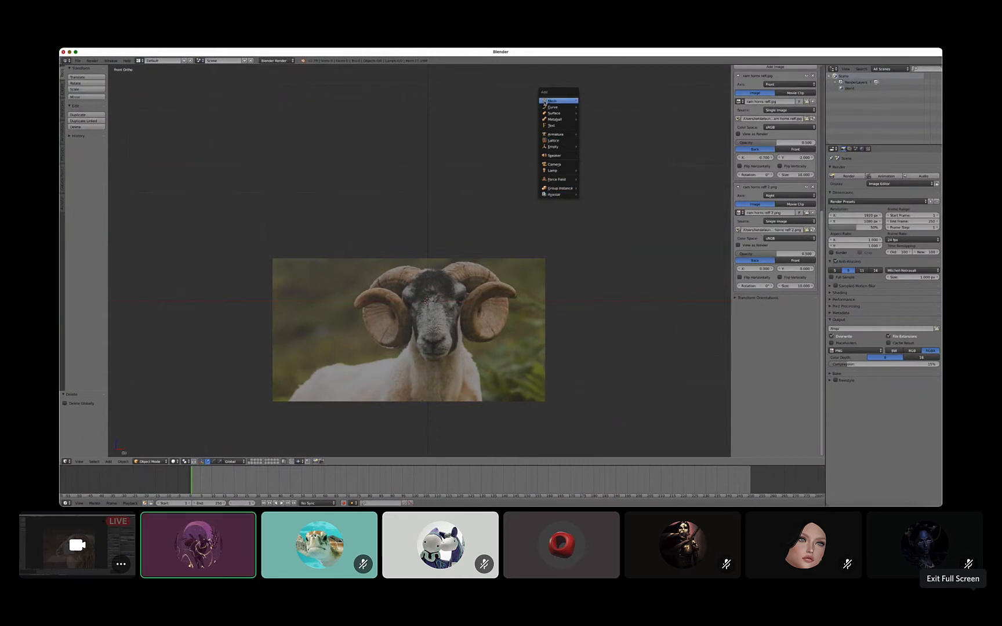
mouse_move(565, 100)
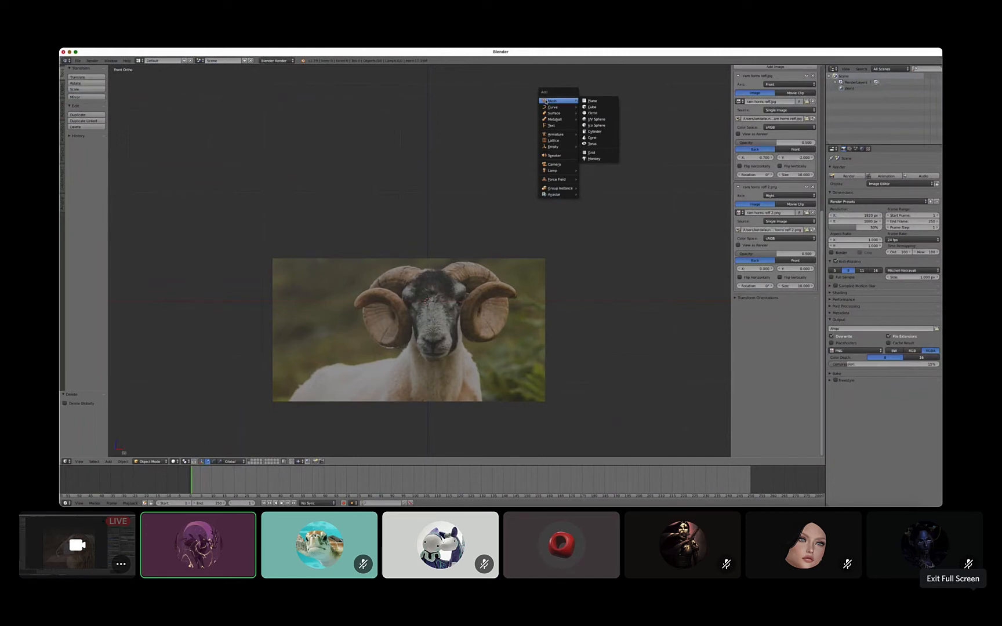
click(594, 121)
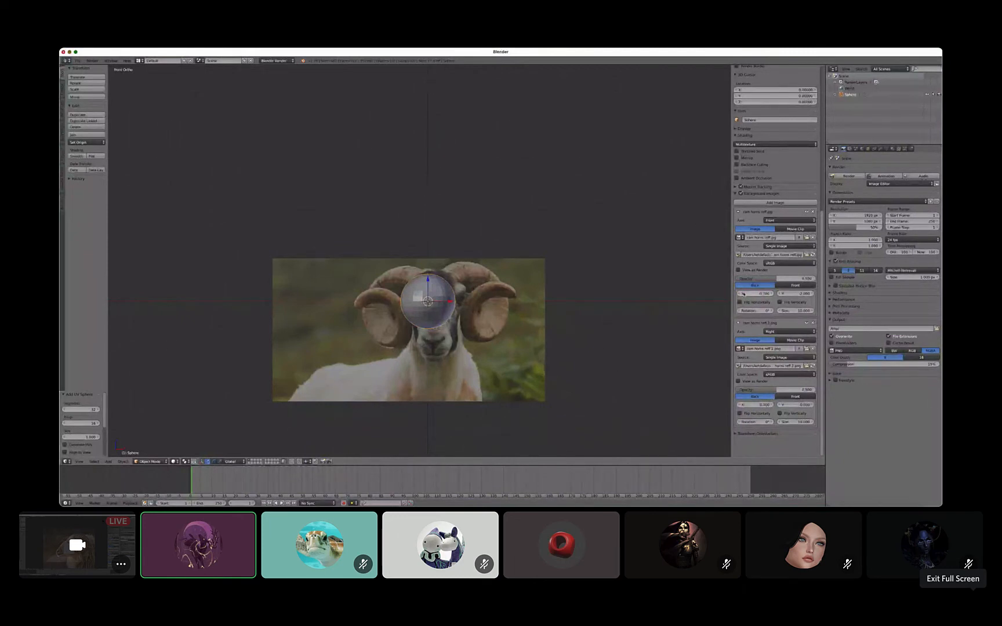
Fine-tune the front reference image's offsets to X -0.900 and Y -1.100 to align the ram's head with the sphere
drag(741, 293, 771, 294)
click(780, 294)
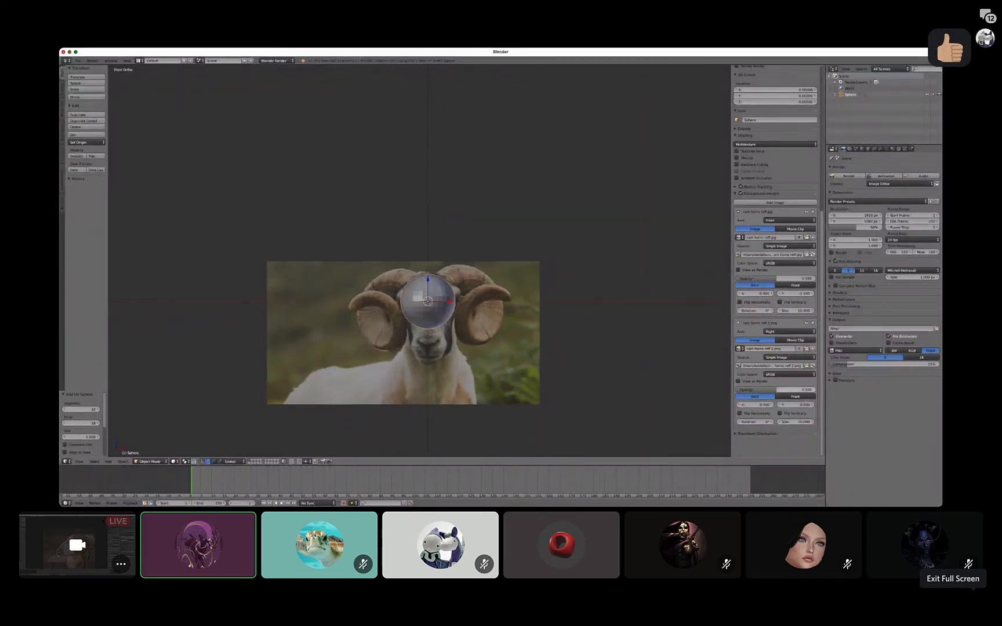
key(KP_3)
scroll(419, 313, up, 2)
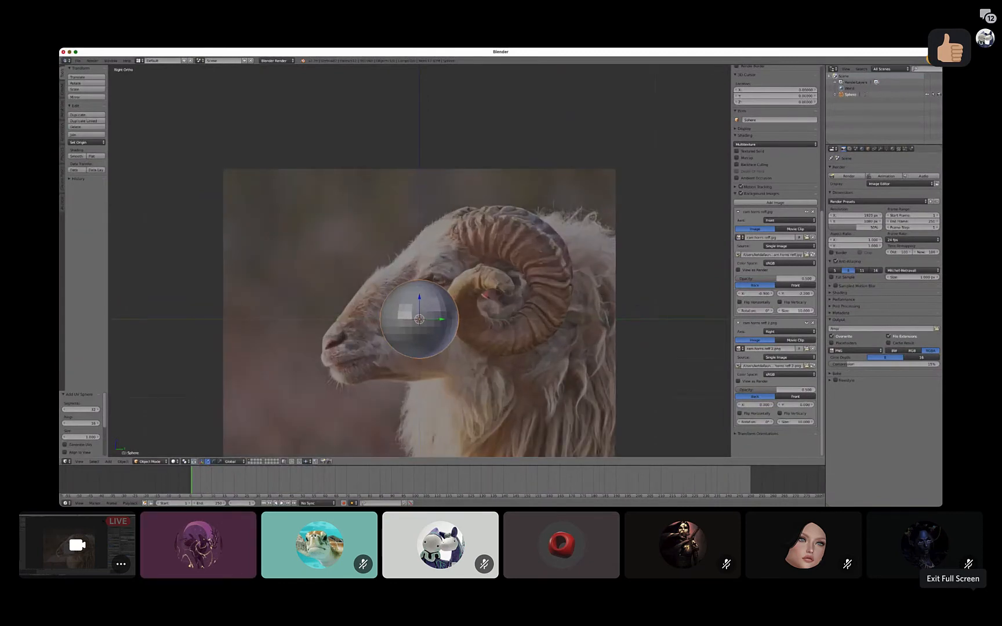
key(KP_1)
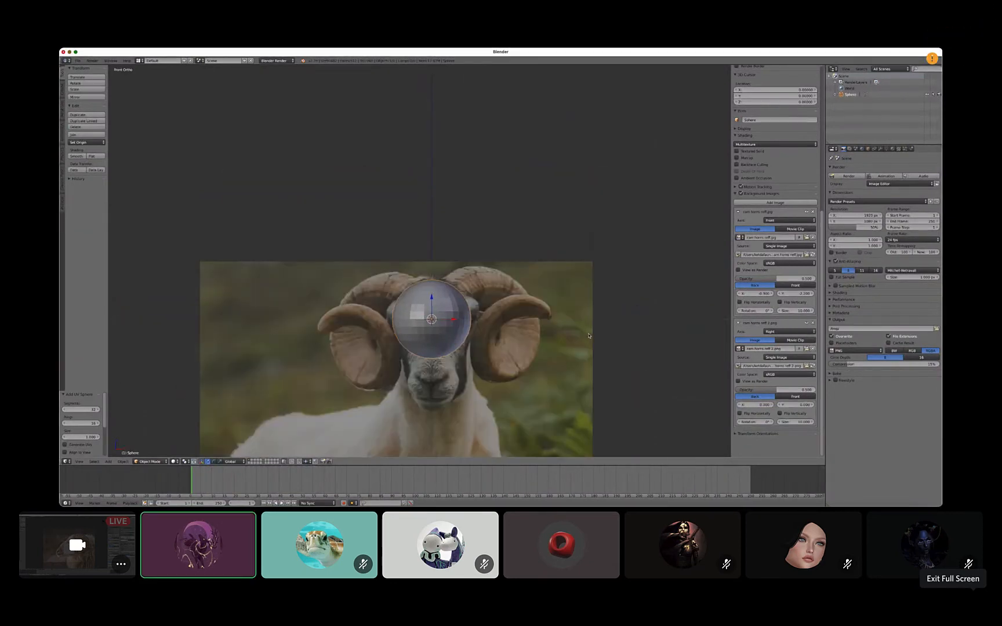
Scale down the side reference image in the right view by setting its size to 8.300
key(KP_3)
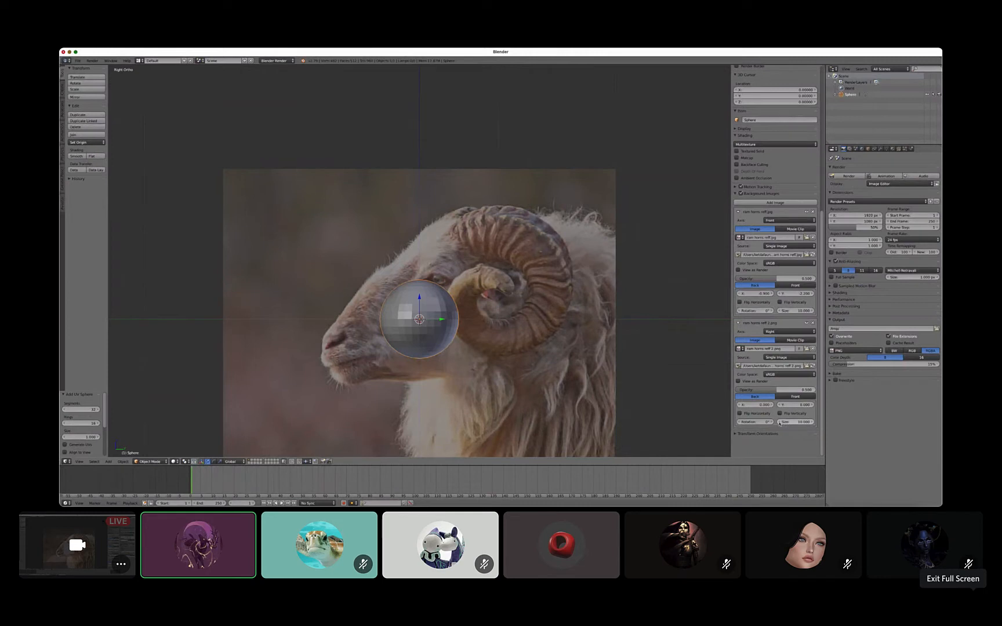
drag(779, 423, 751, 422)
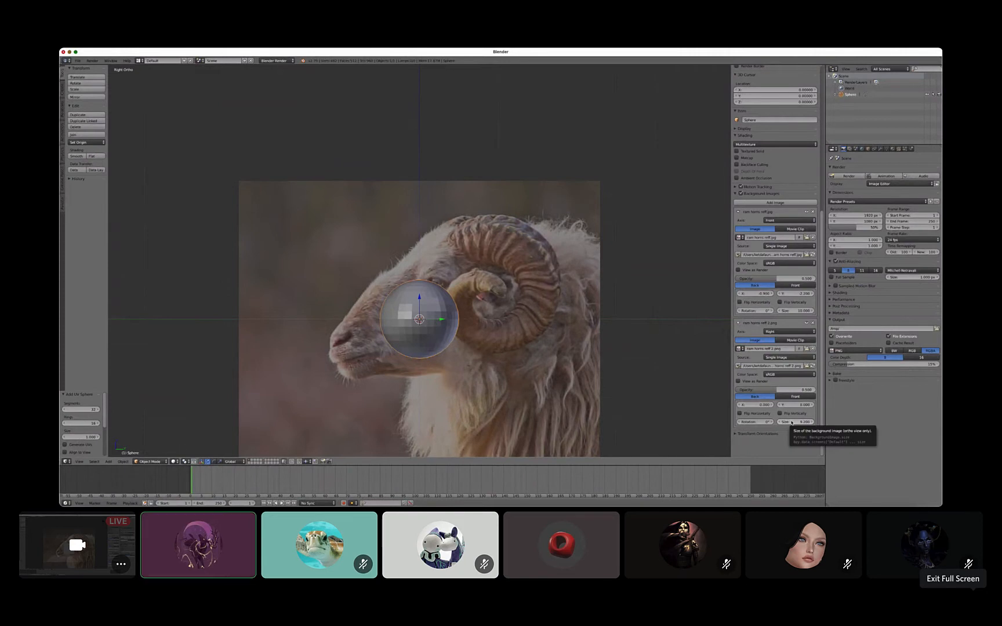
drag(795, 423, 753, 423)
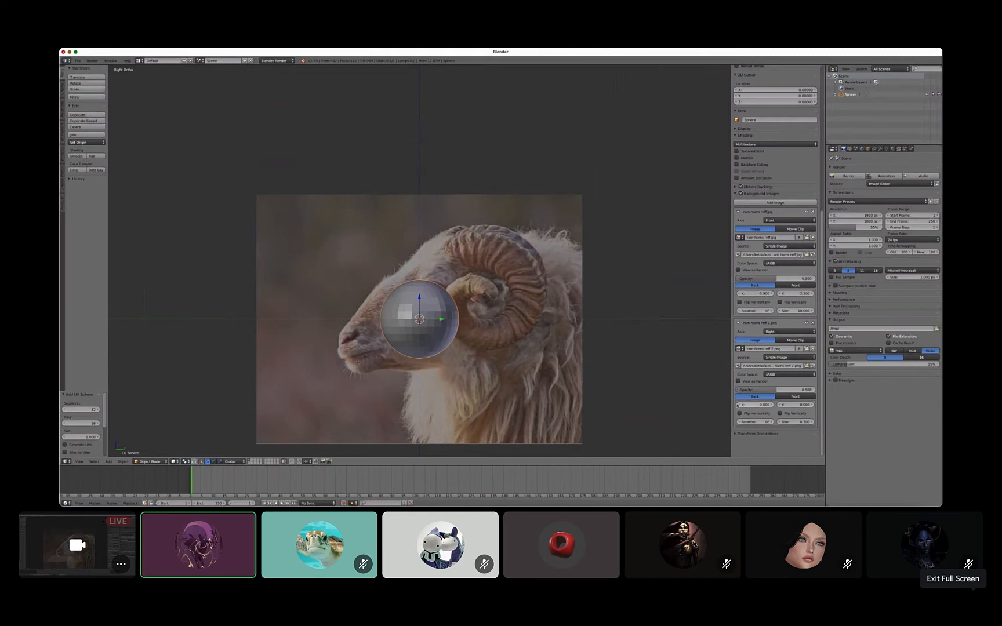
Shift the side reference image to X -1.400 and Y -1.000 so the horn's spiral sits over the sphere
drag(741, 406, 738, 406)
double_click(739, 406)
click(738, 405)
click(738, 405)
double_click(739, 405)
click(739, 405)
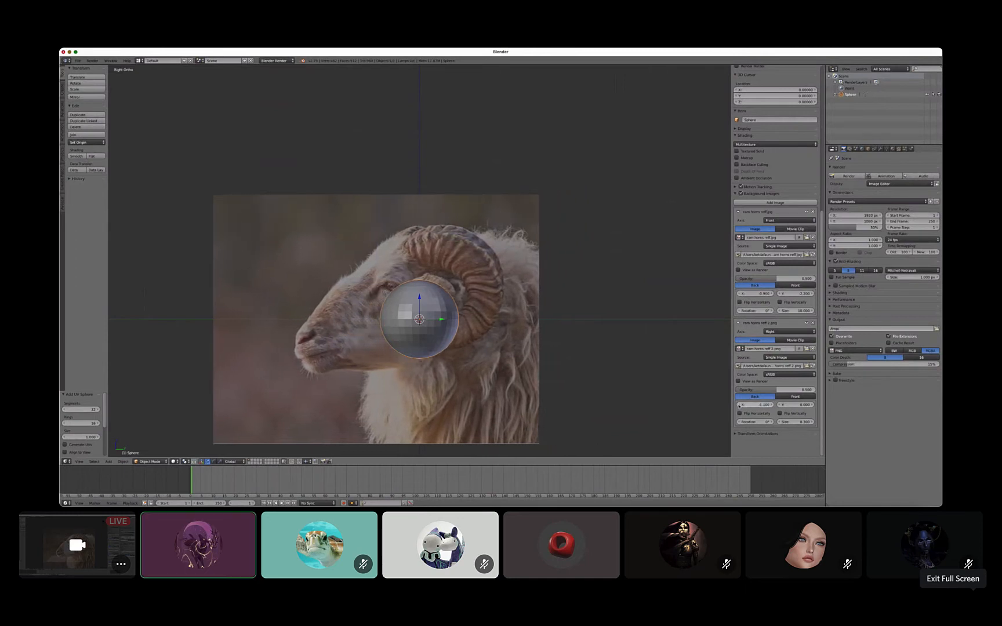
click(738, 405)
click(738, 405)
click(738, 405)
drag(782, 406, 759, 403)
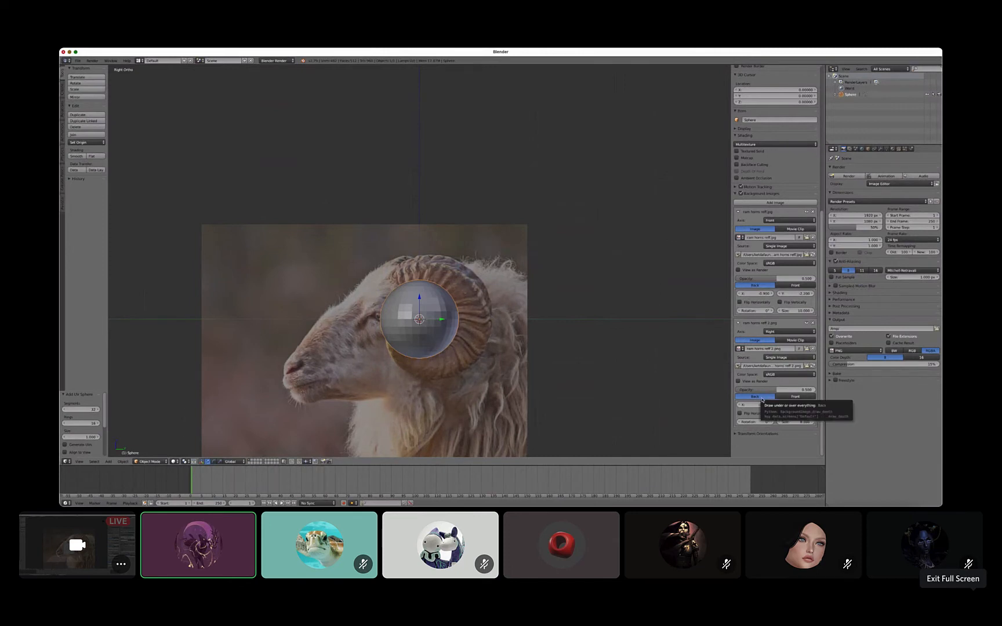
Show the side reference image in front of the geometry and lower its opacity to about 0.27
click(780, 397)
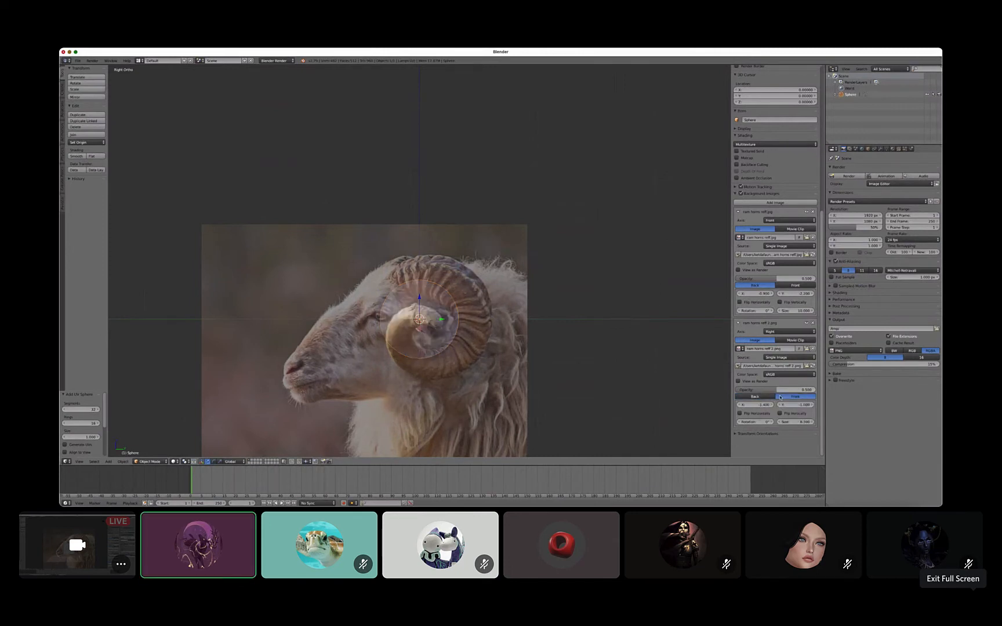
drag(779, 390, 772, 391)
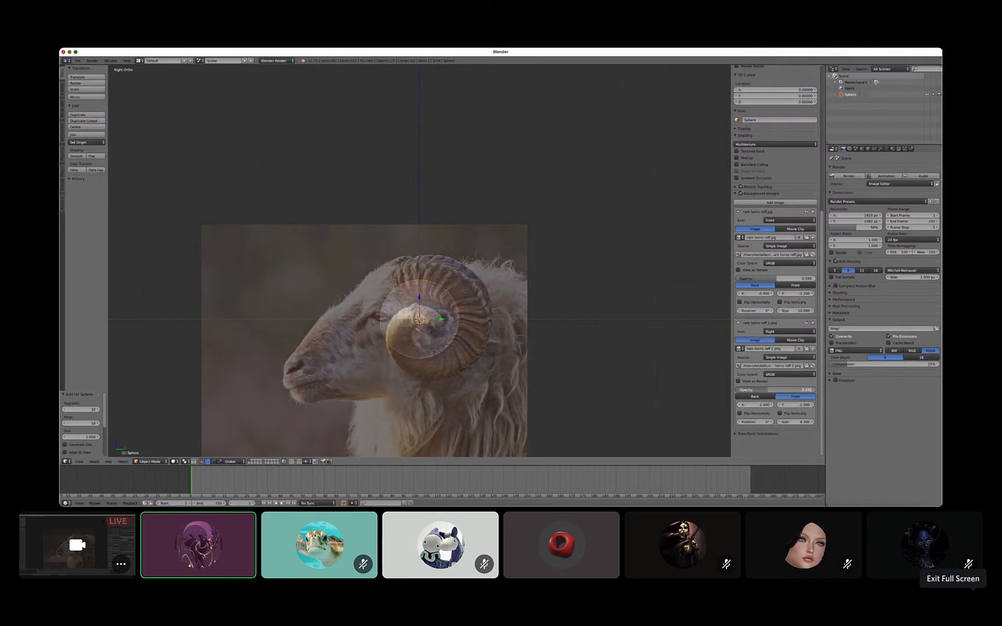
drag(771, 390, 759, 391)
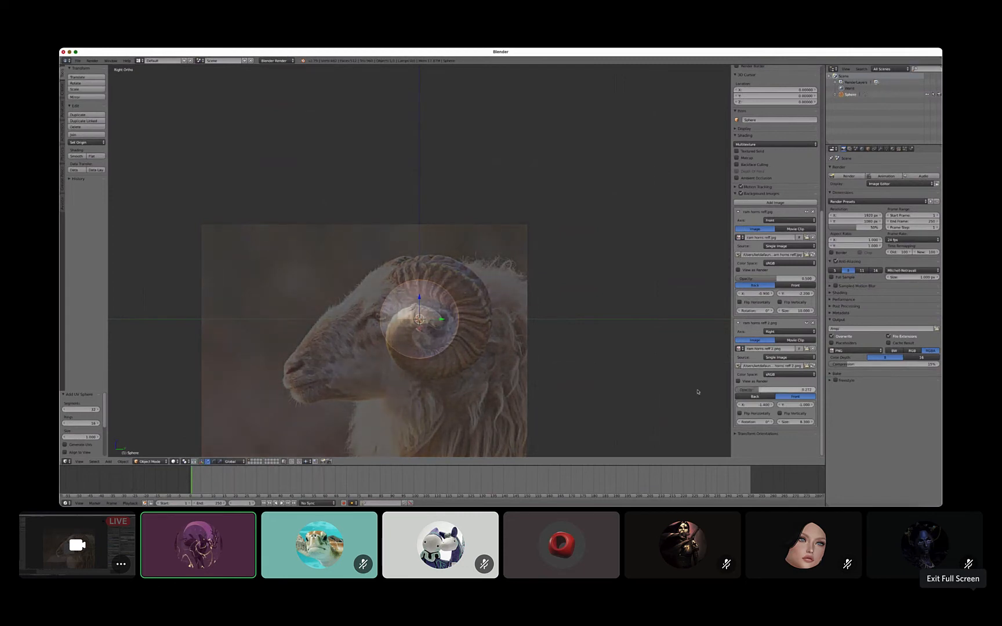
Add a plane mesh at the 3D cursor while in the front view
scroll(503, 257, up, 4)
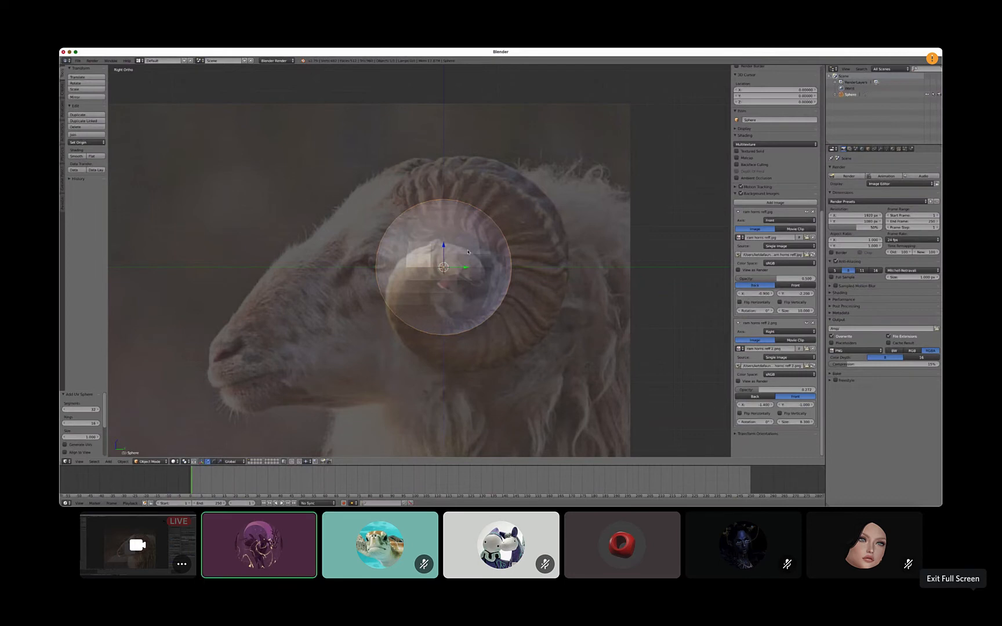
key(KP_1)
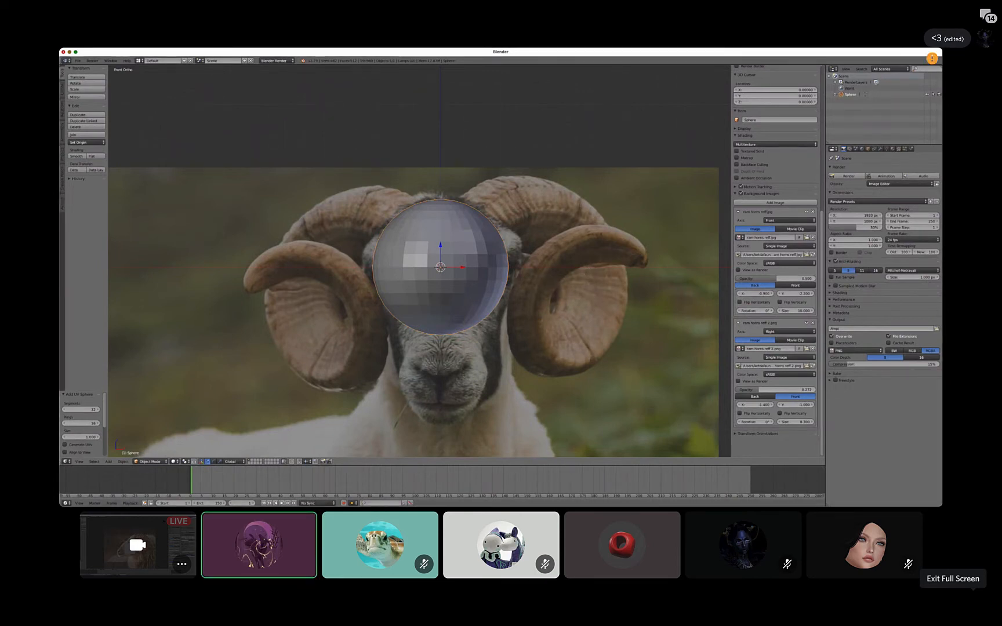
key(shift+a)
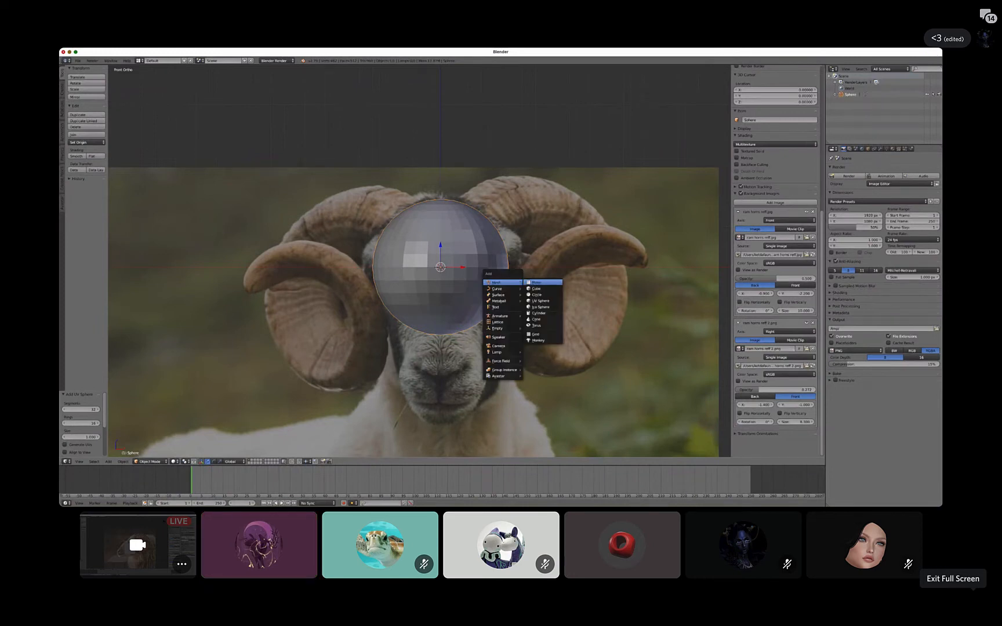
click(533, 282)
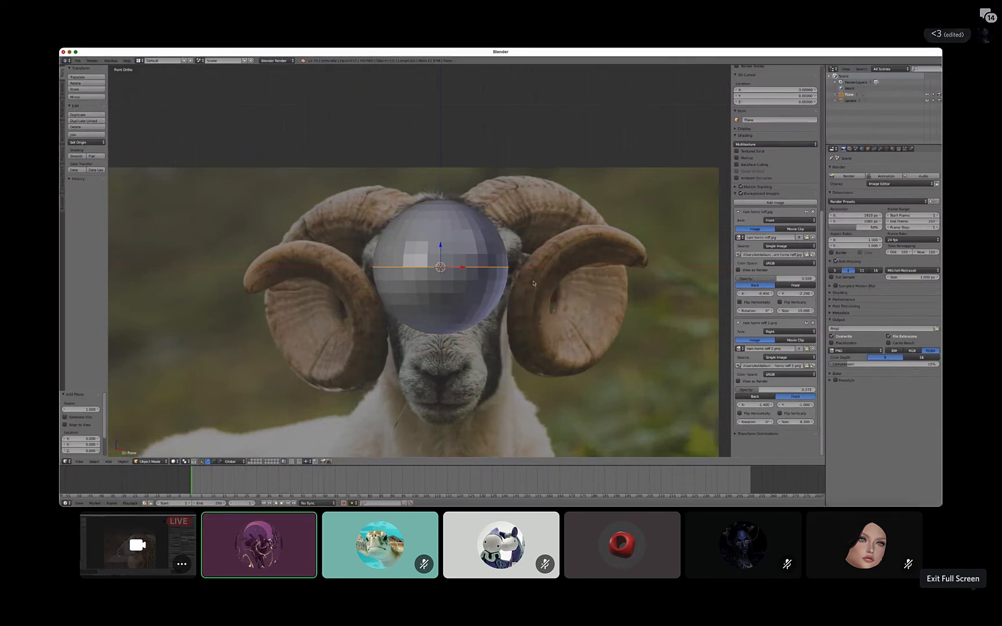
Delete three of the plane's vertices in Edit Mode, keeping only one corner vertex
scroll(533, 282, up, 3)
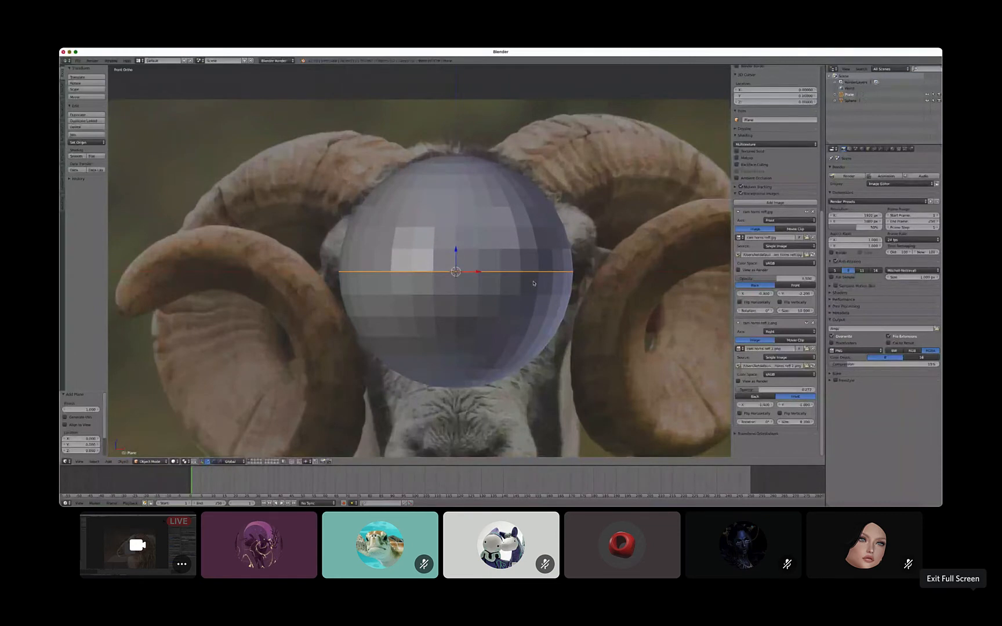
scroll(534, 282, up, 1)
scroll(483, 257, up, 1)
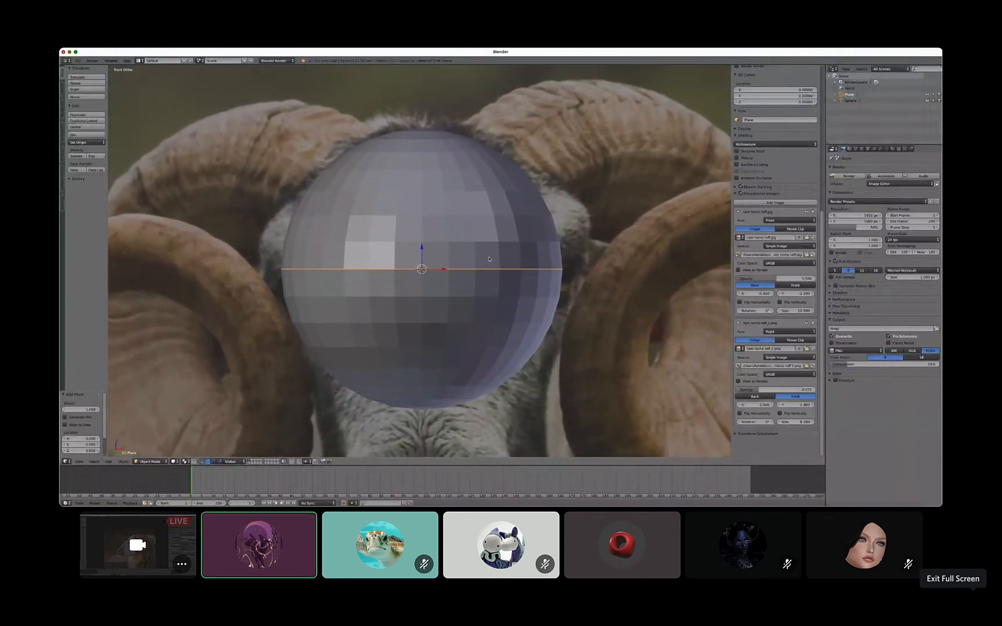
middle_drag(489, 259, 481, 284)
key(Tab)
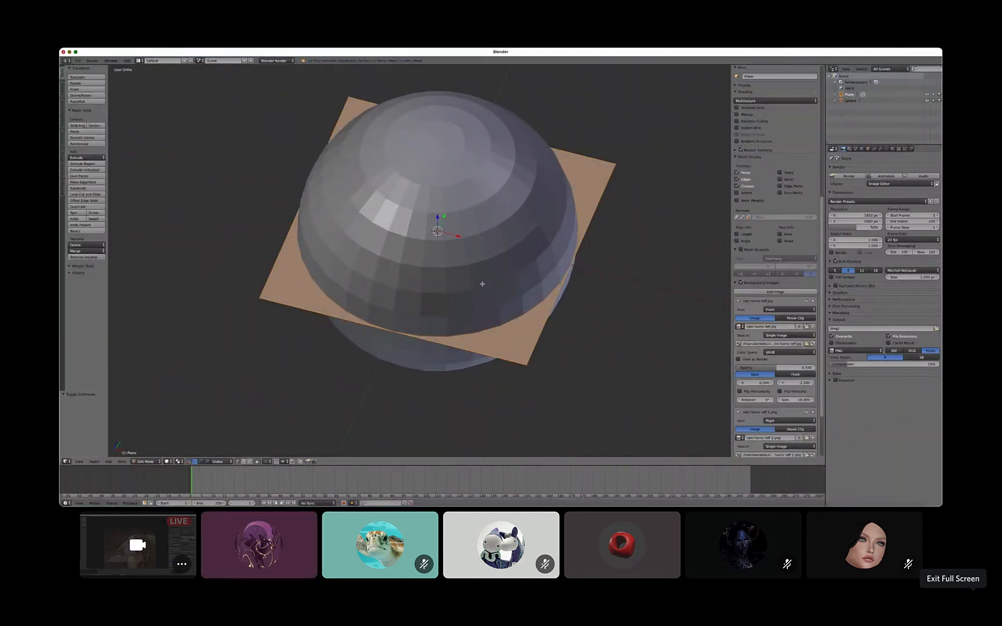
right_click(608, 174)
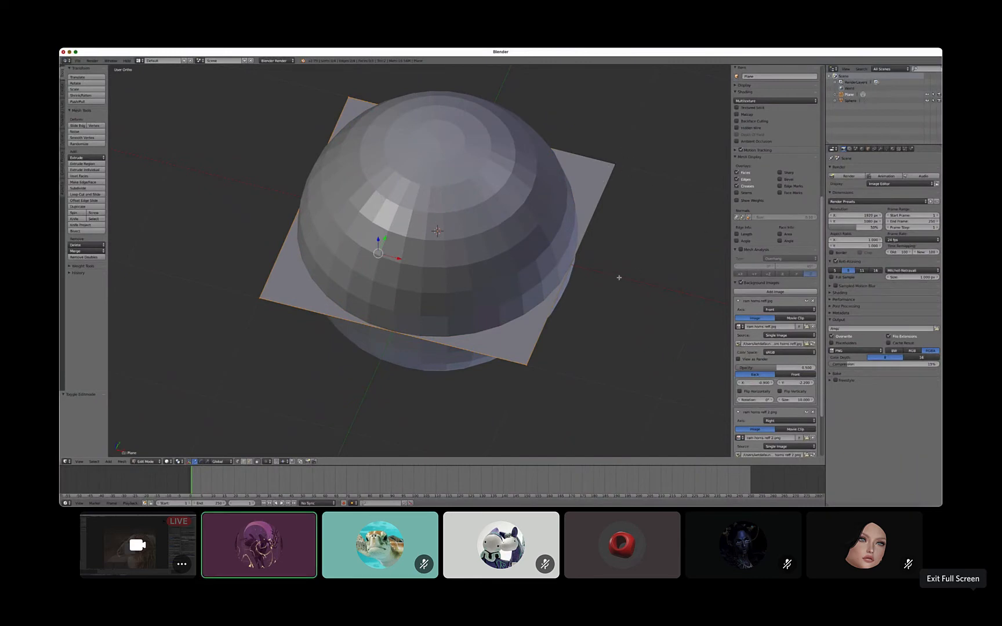
key(x)
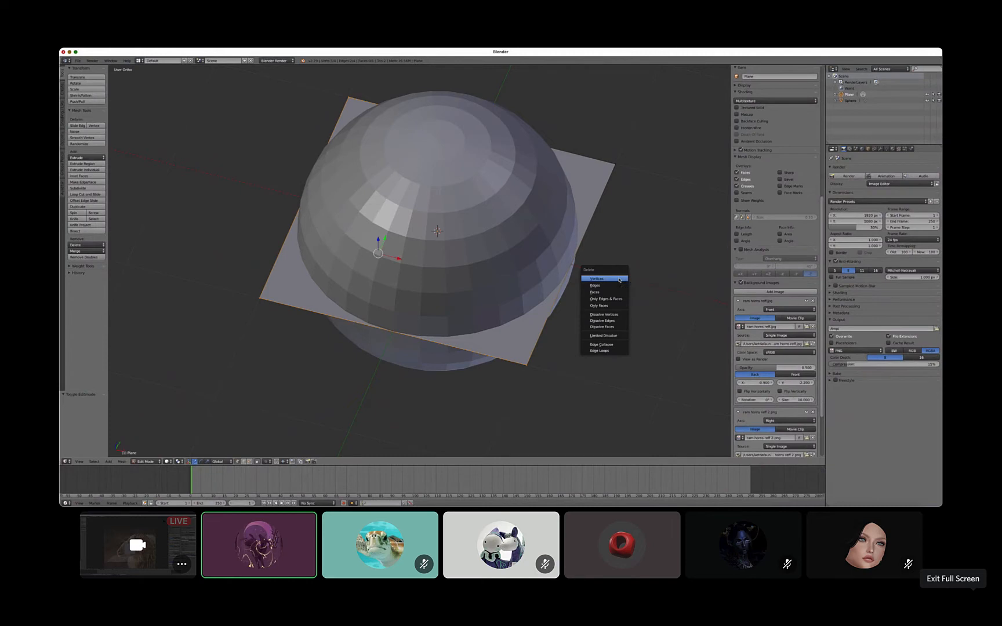
click(617, 278)
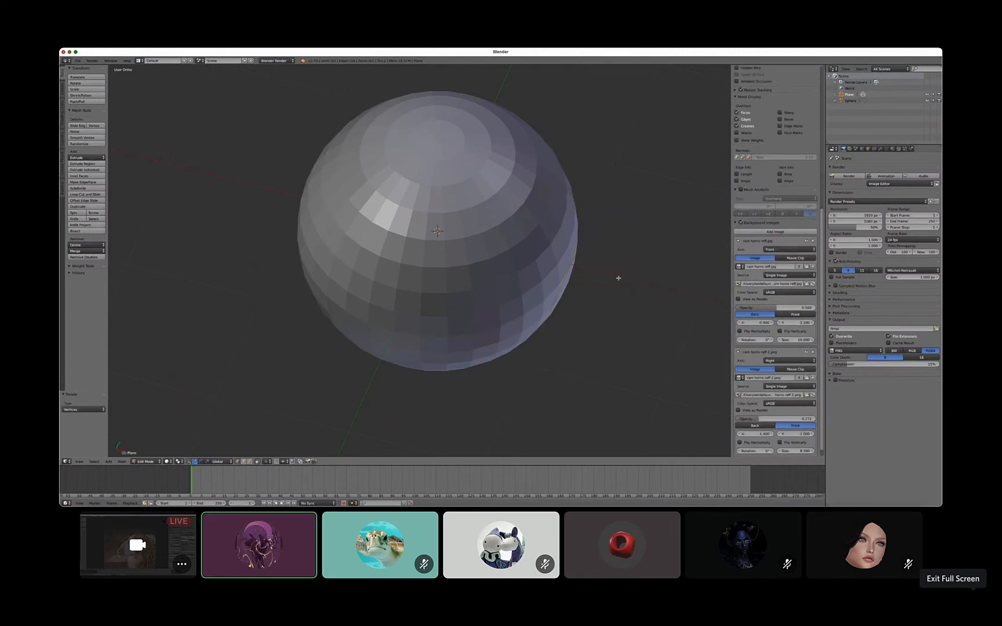
Select the plane's remaining vertex and snap it to the 3D cursor at the sphere's centre
right_click(613, 161)
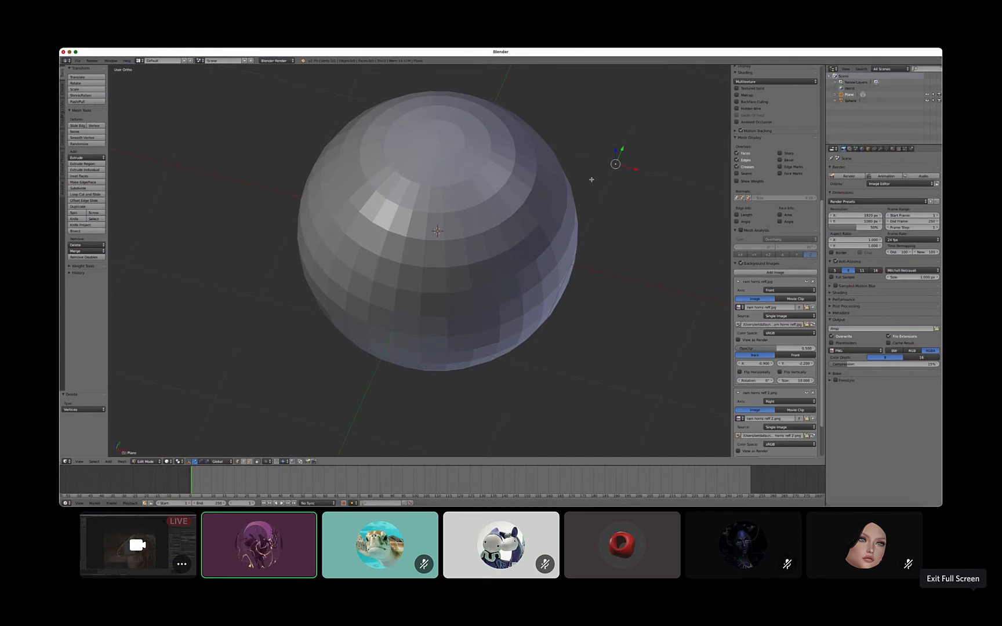
key(a)
key(a)
key(a)
key(a)
key(a)
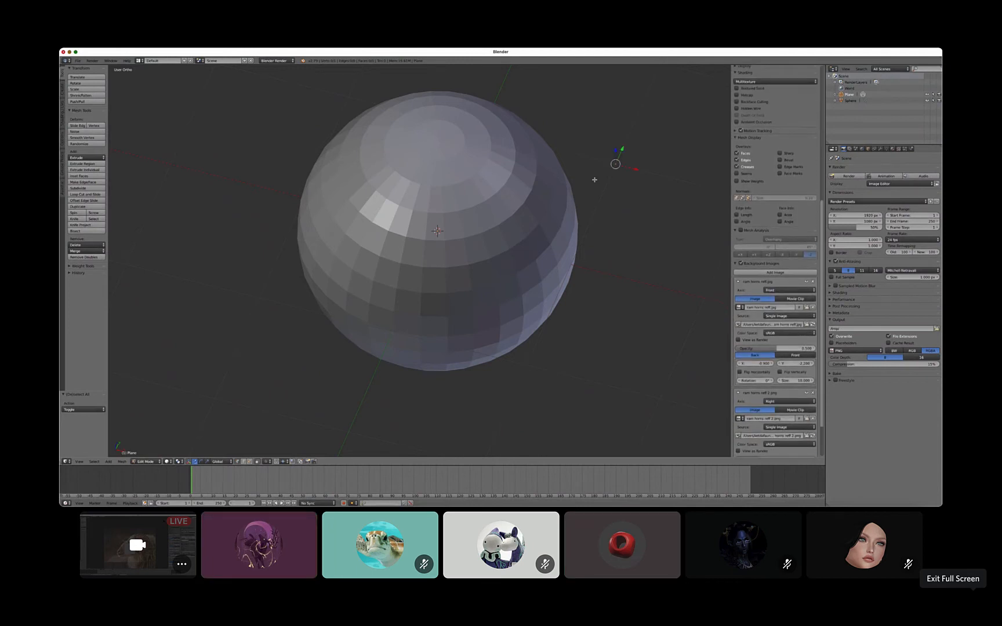
mouse_move(594, 179)
middle_down()
mouse_move(633, 192)
mouse_move(640, 219)
mouse_move(669, 207)
mouse_move(581, 186)
mouse_move(600, 219)
mouse_move(589, 181)
middle_up()
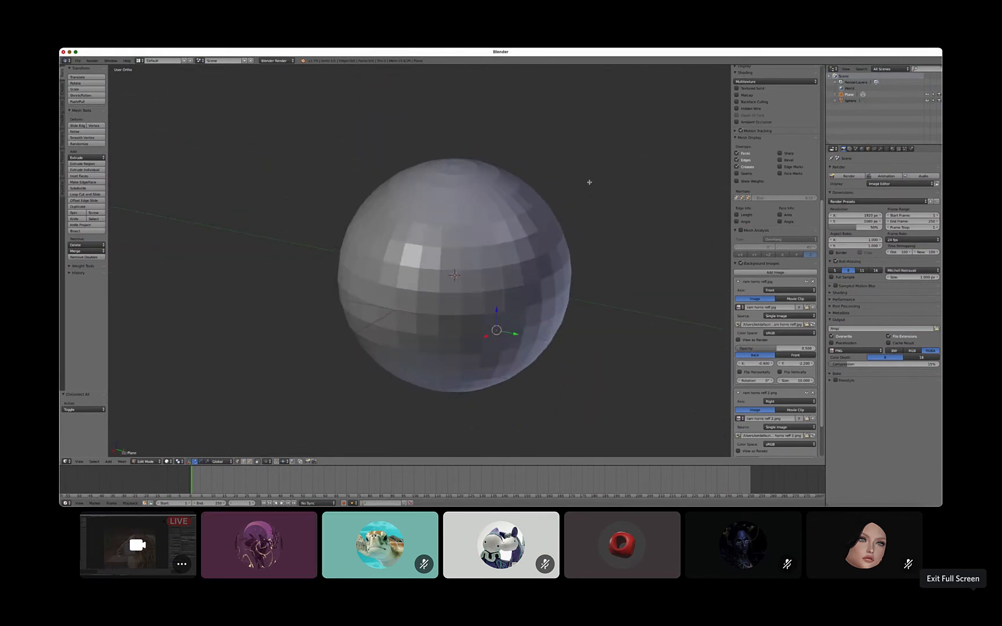
key(KP_1)
scroll(522, 253, up, 1)
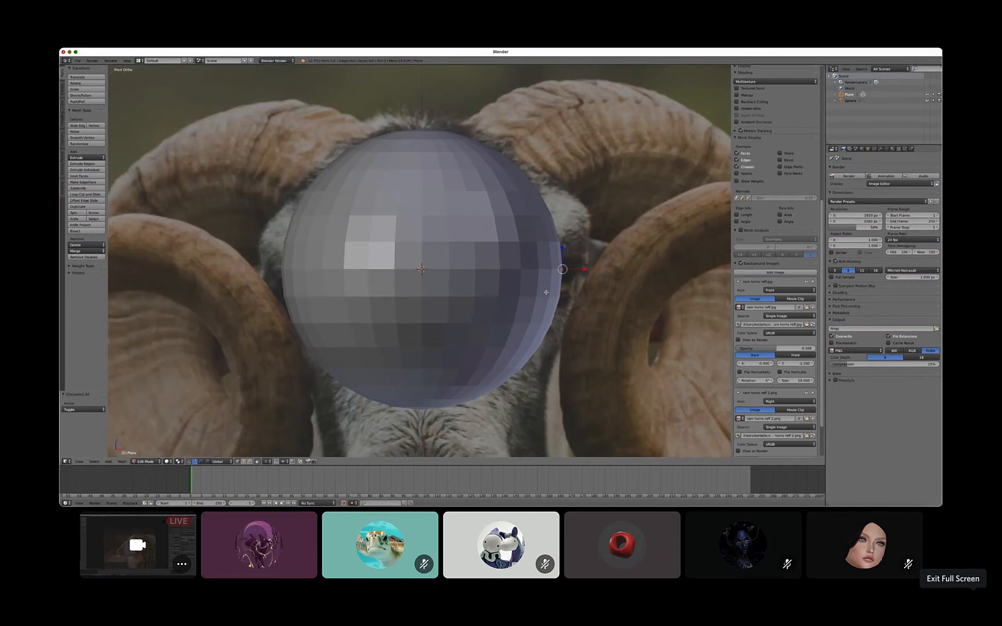
key(shift+s)
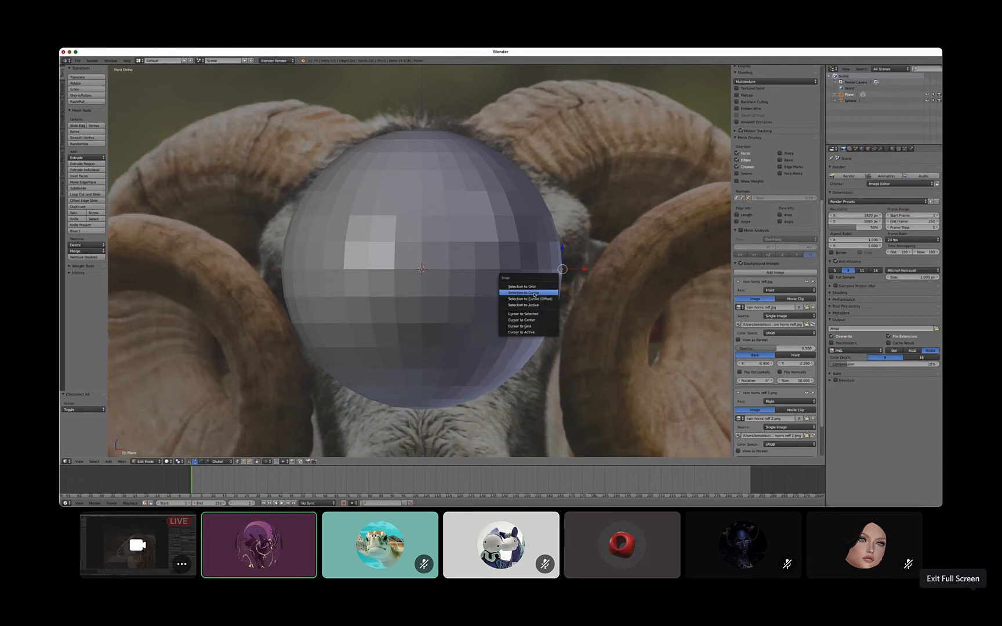
click(534, 294)
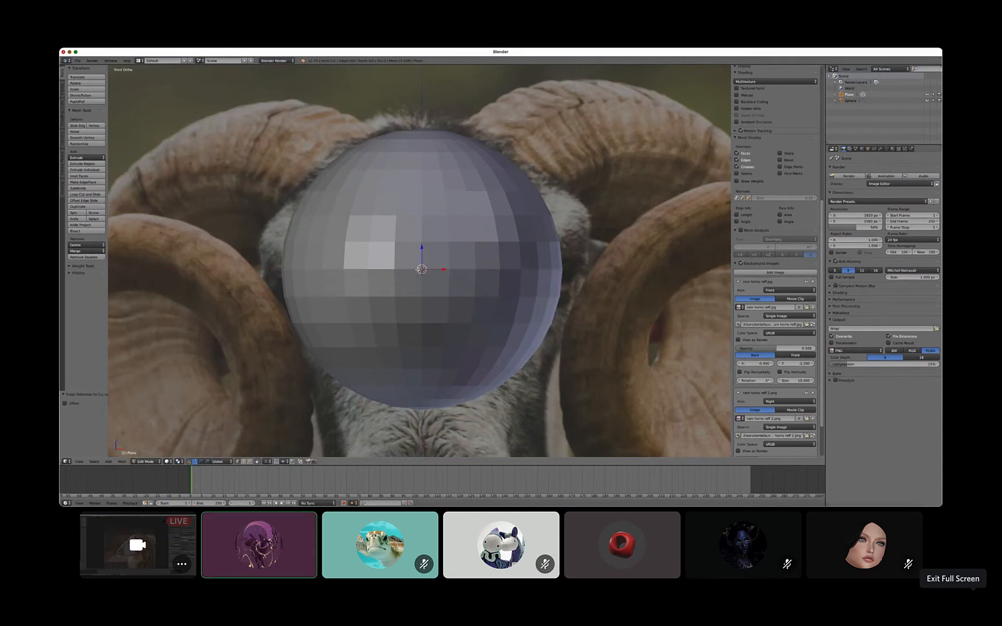
Extrude the vertex straight up along Z by about 2.9 units and divide the new edge with 16 loop cuts
scroll(478, 307, down, 3)
mouse_move(477, 306)
shift+middle_down()
mouse_move(509, 348)
mouse_move(469, 322)
shift+middle_up()
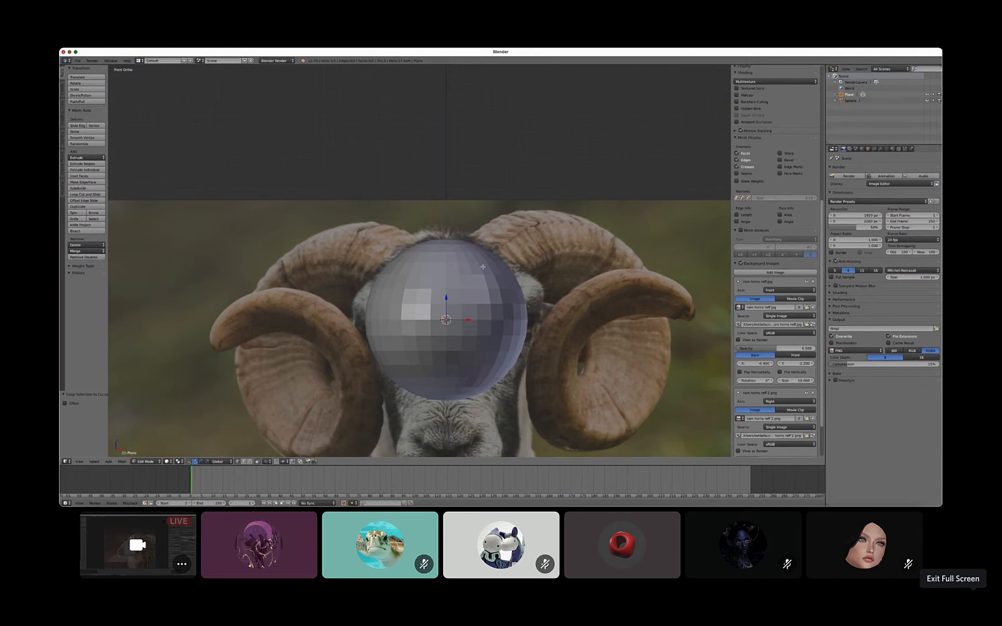
key(g)
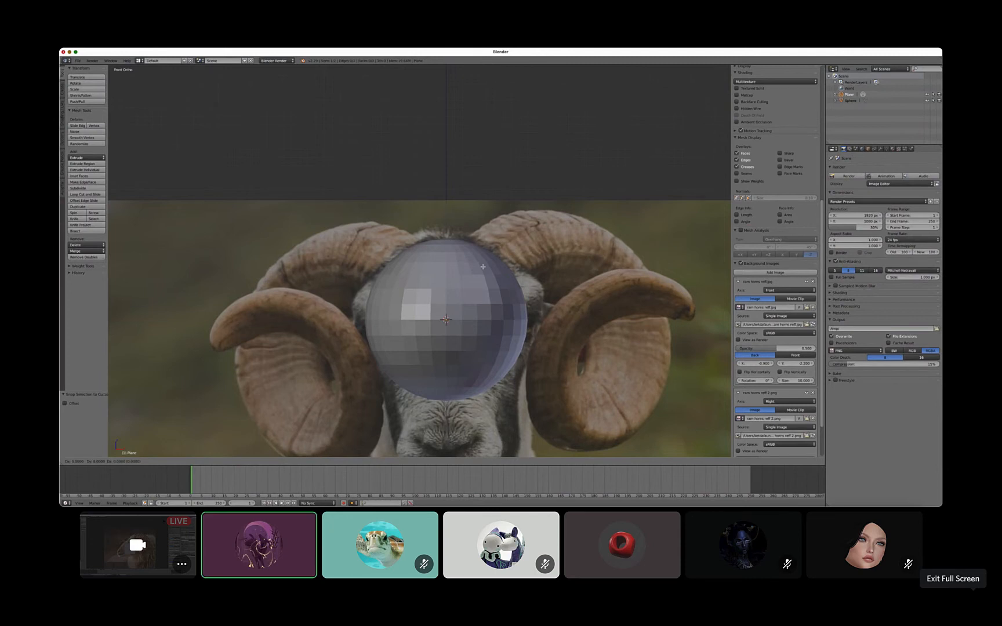
key(z)
click(465, 421)
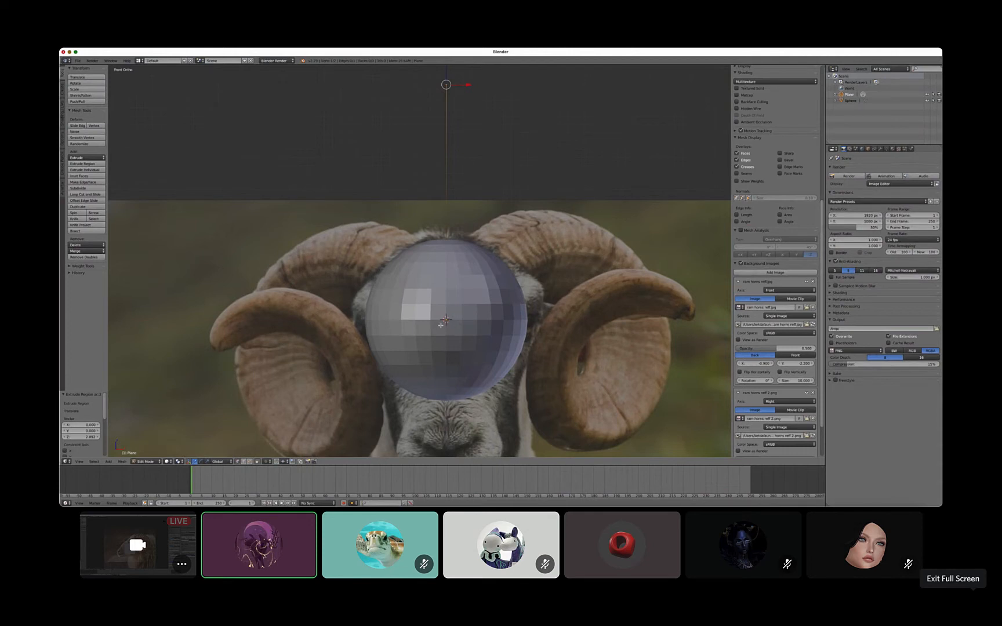
click(256, 462)
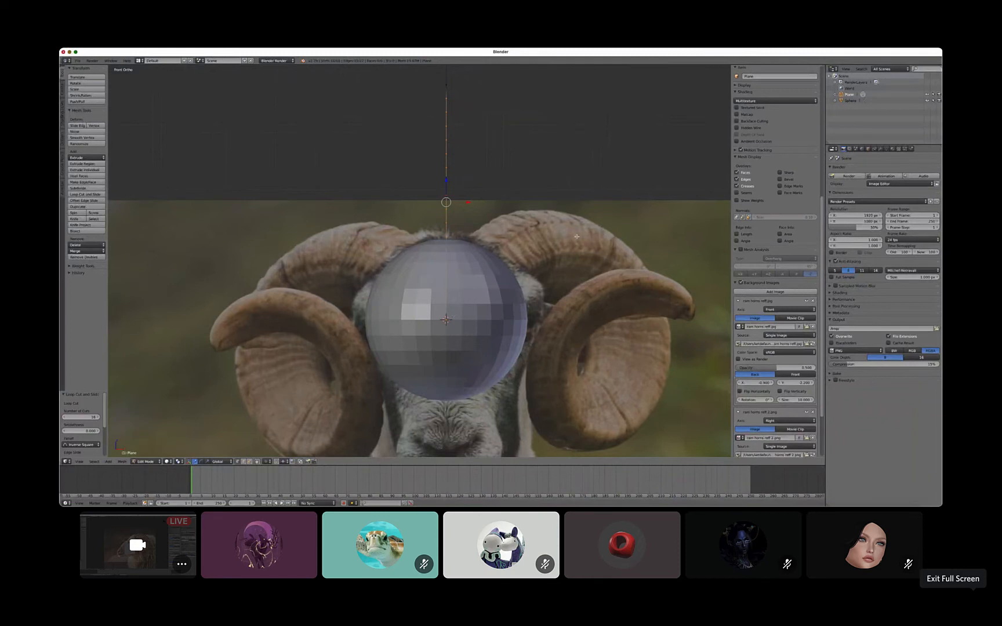
Add a Skin modifier to the subdivided vertical edge
shift+middle_drag(477, 218, 481, 241)
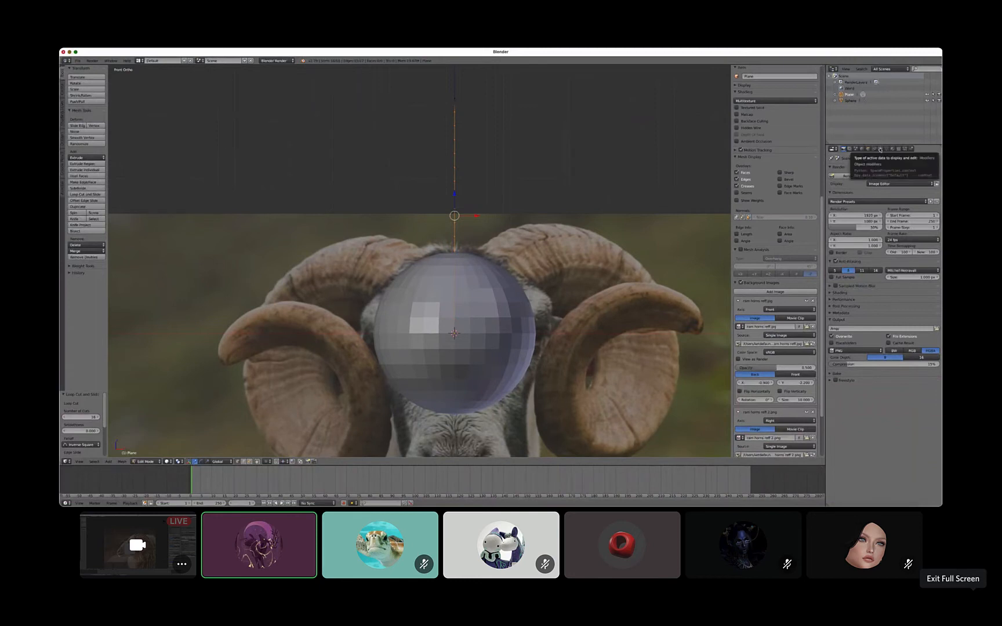
click(880, 149)
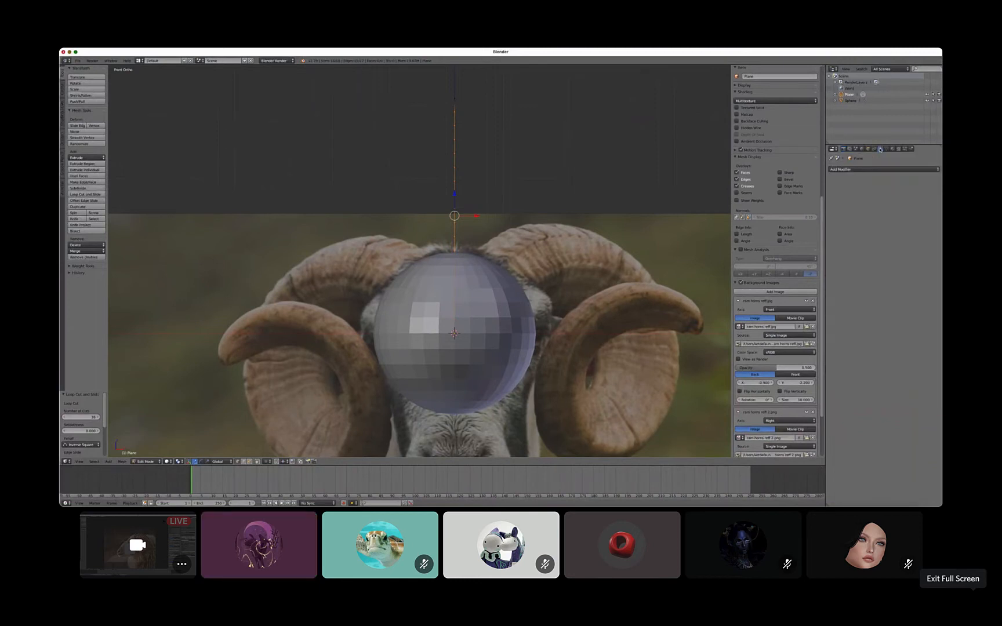
click(838, 171)
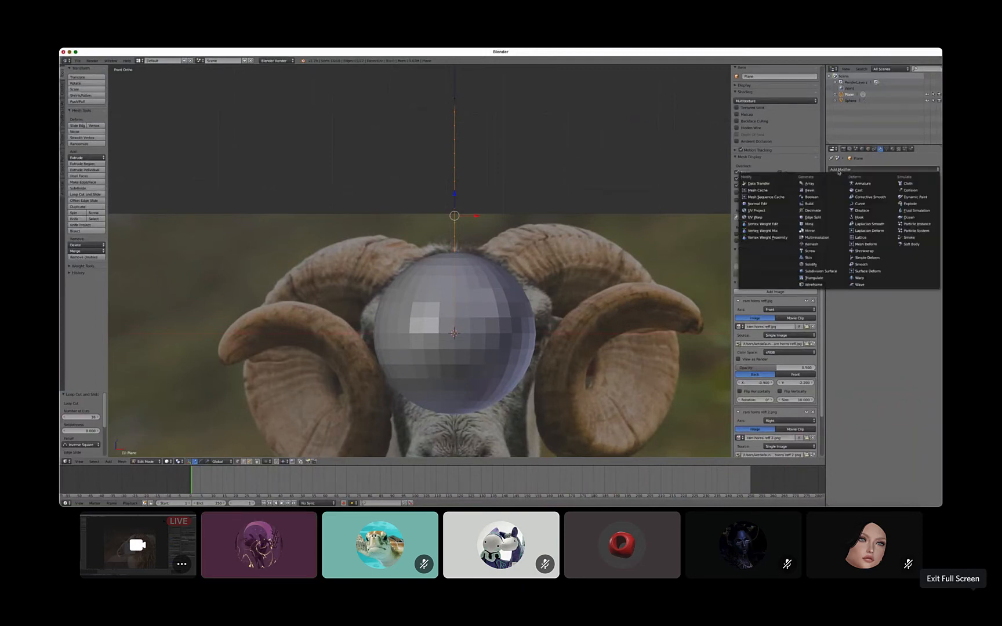
click(814, 258)
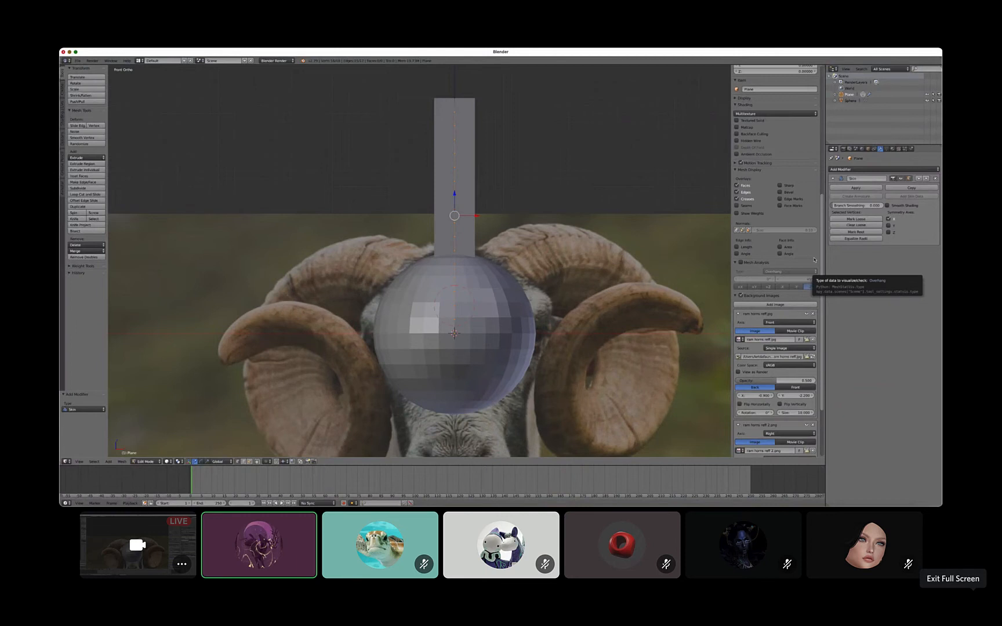
Add a Subdivision Surface modifier to the skinned vertical edge and enable Smooth Shading in its Skin modifier
middle_drag(675, 232, 555, 275)
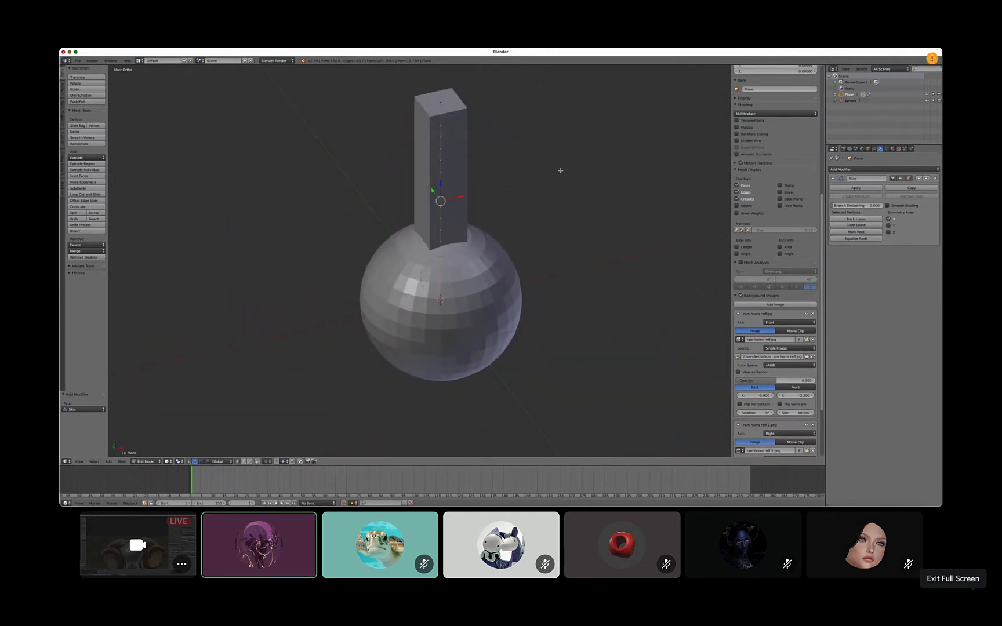
shift+middle_drag(560, 171, 590, 255)
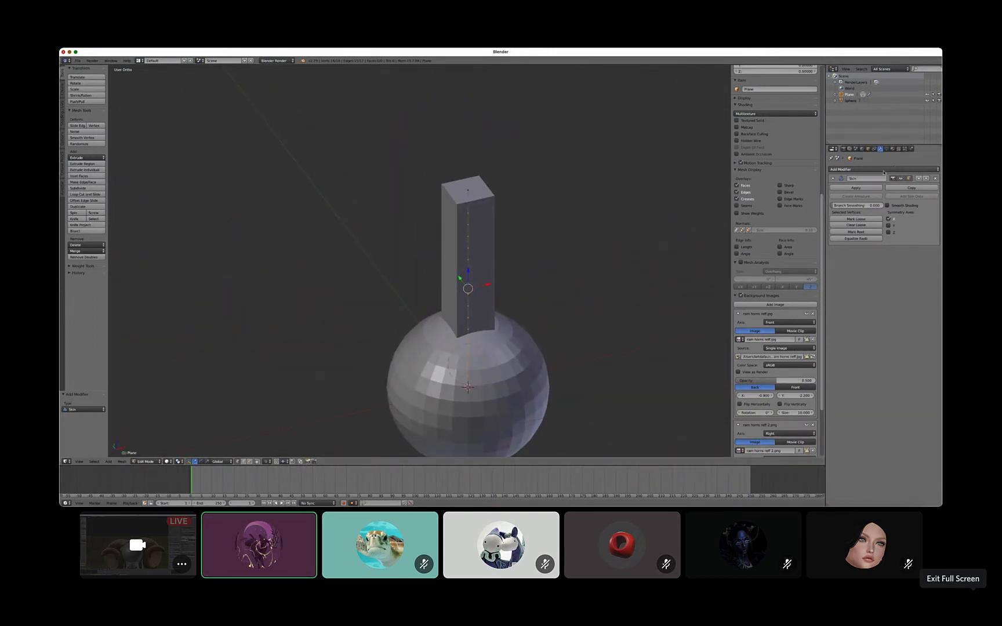
click(866, 170)
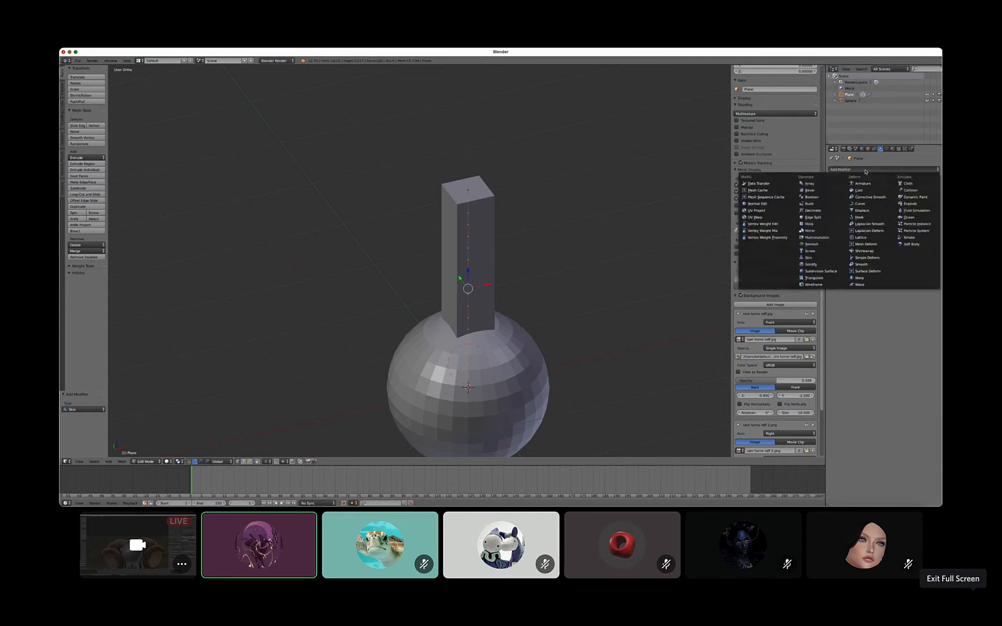
click(819, 272)
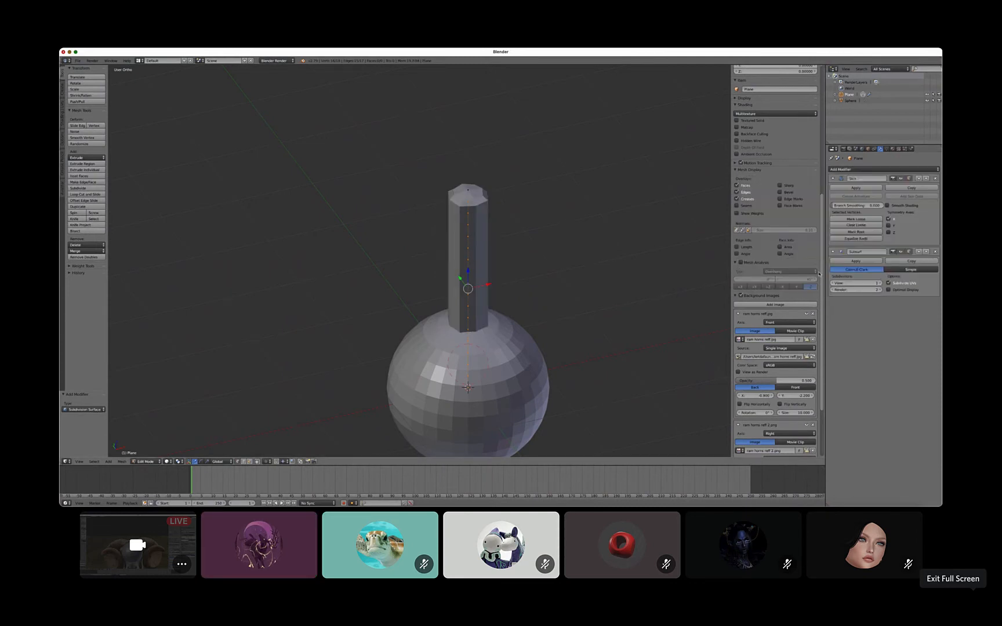
middle_drag(516, 276, 536, 266)
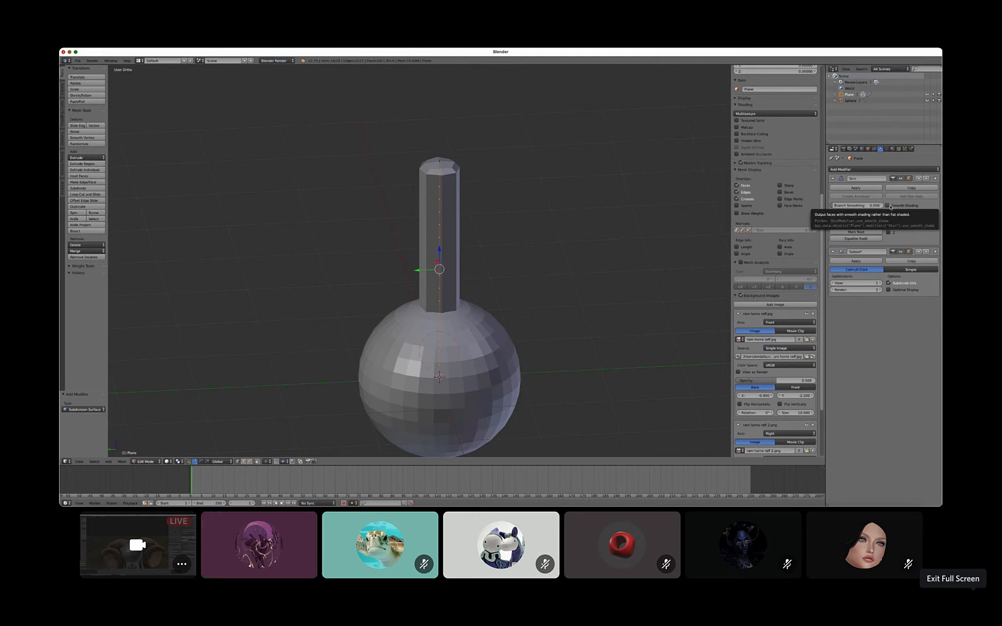
click(887, 206)
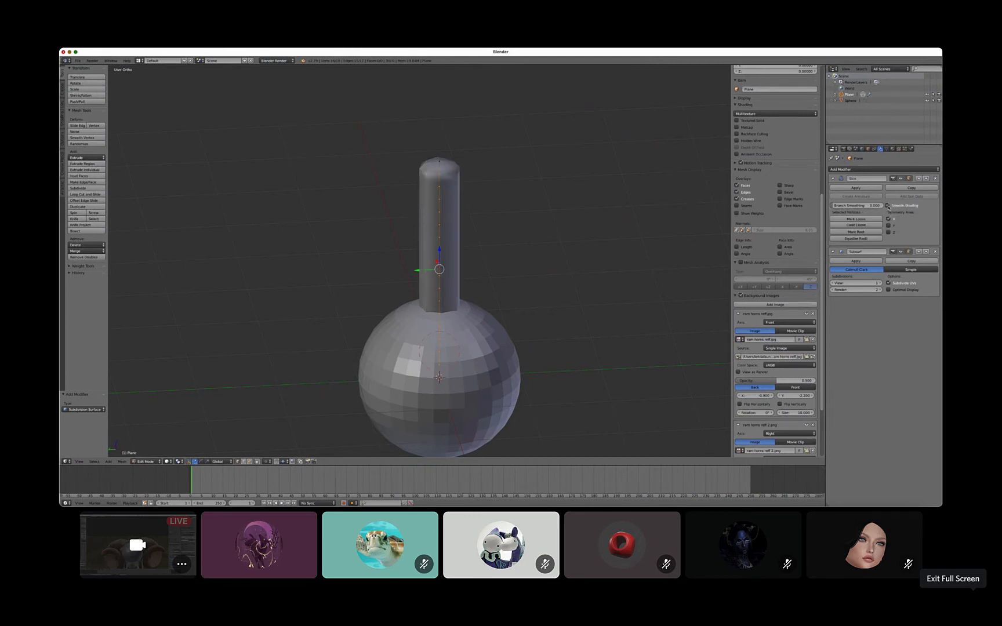
Select the chain's lowest vertex at the sphere's centre and mark it as the skin root
shift+middle_drag(447, 276, 478, 249)
scroll(481, 279, up, 1)
key(KP_1)
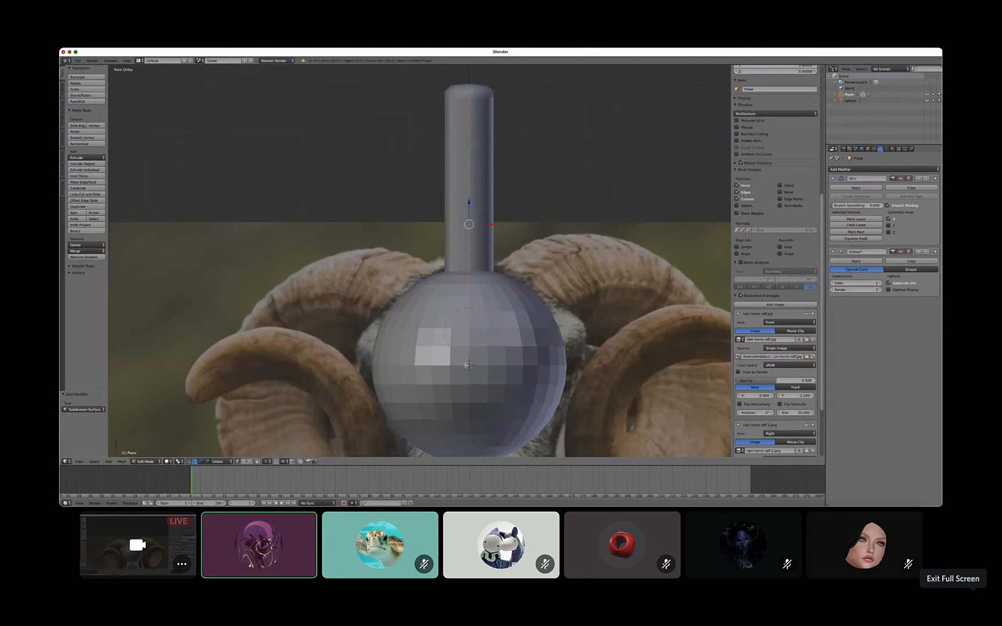
right_click(468, 364)
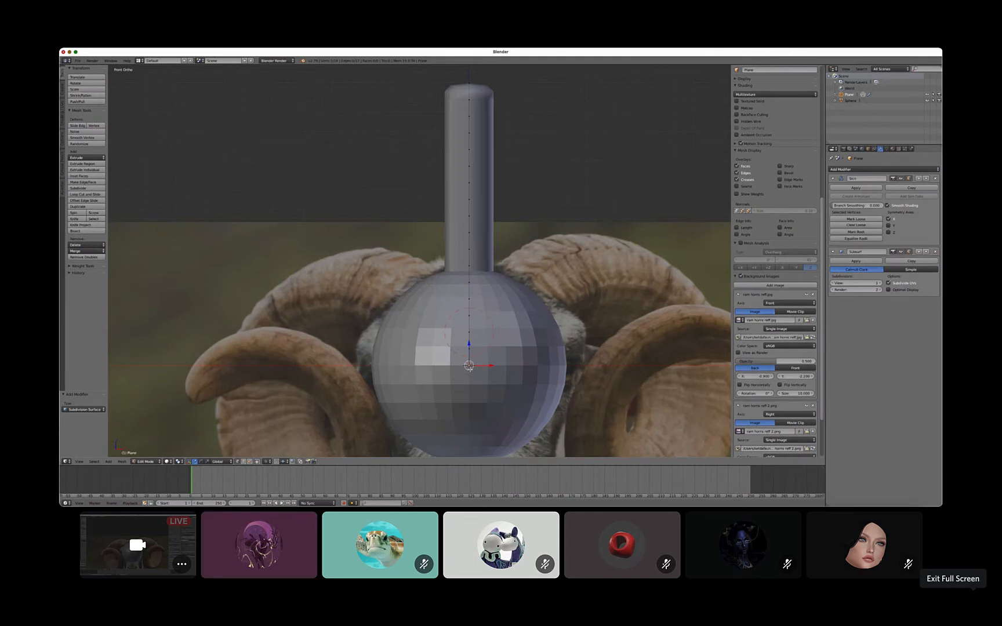
click(869, 233)
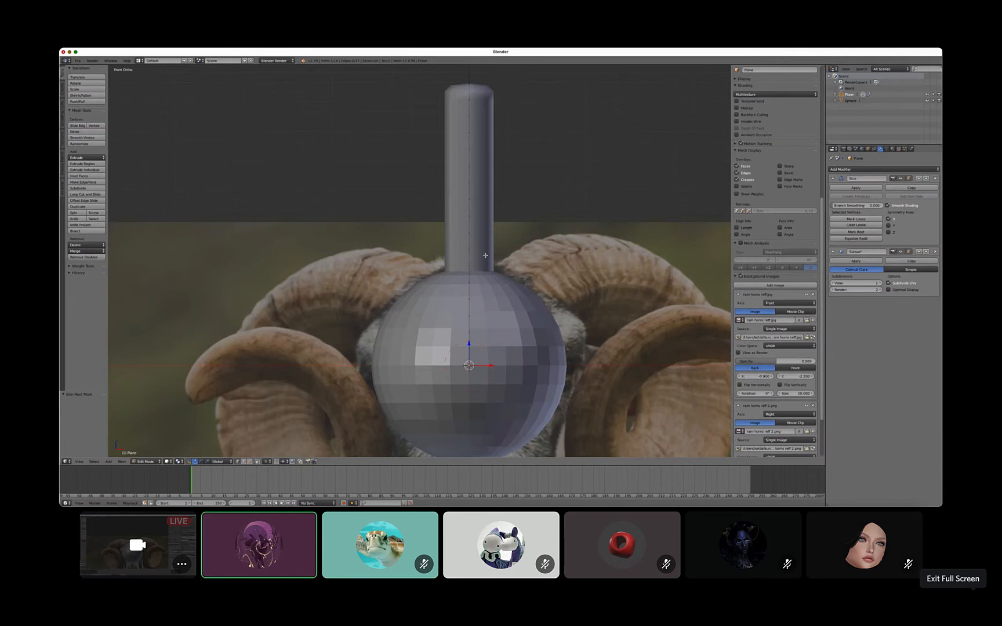
Return to Object Mode and add a Bezier curve at the 3D cursor
key(Tab)
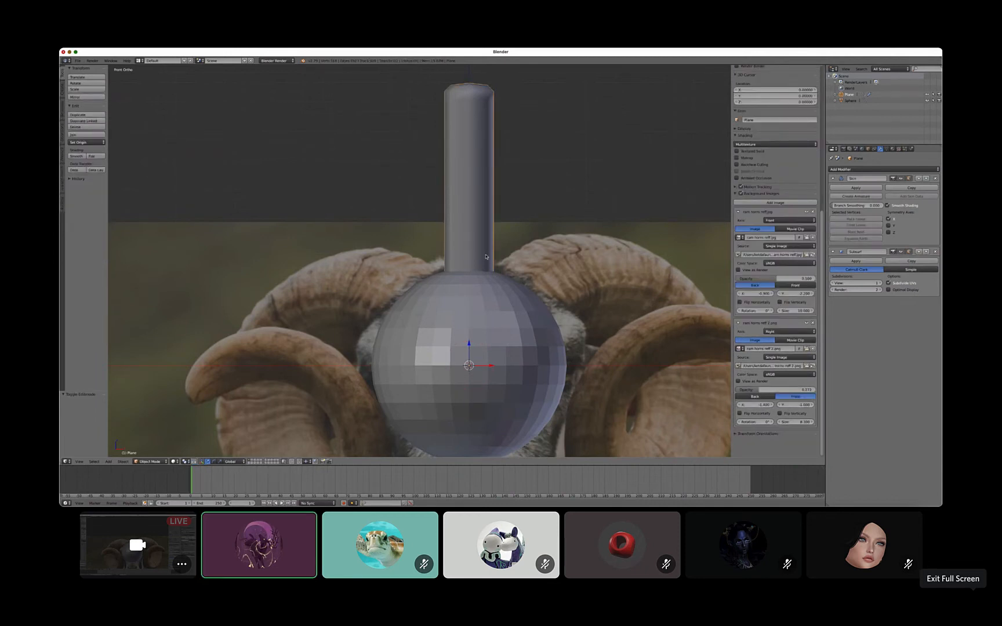
key(shift+a)
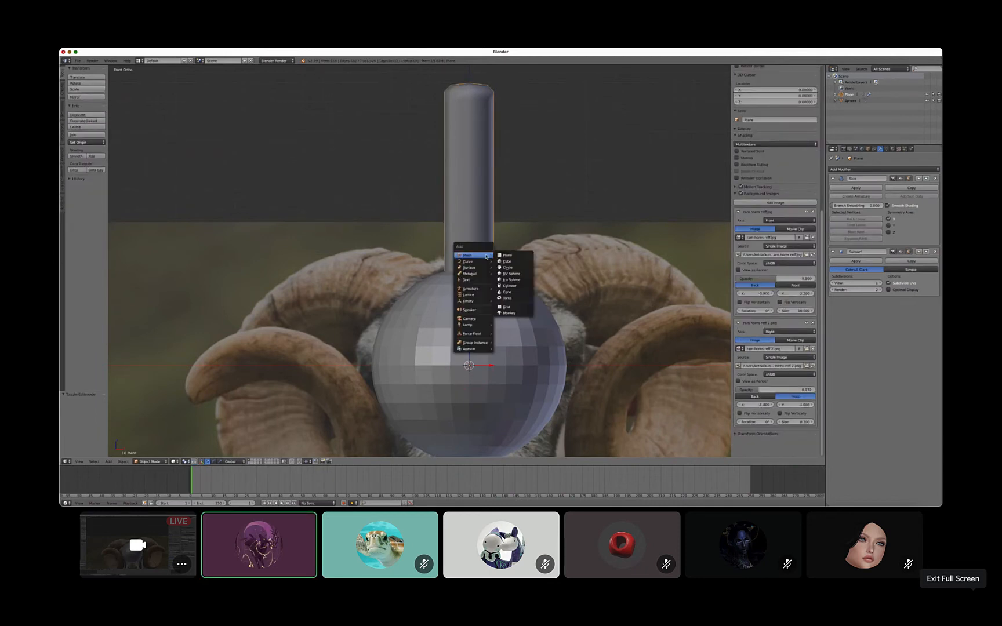
mouse_move(487, 261)
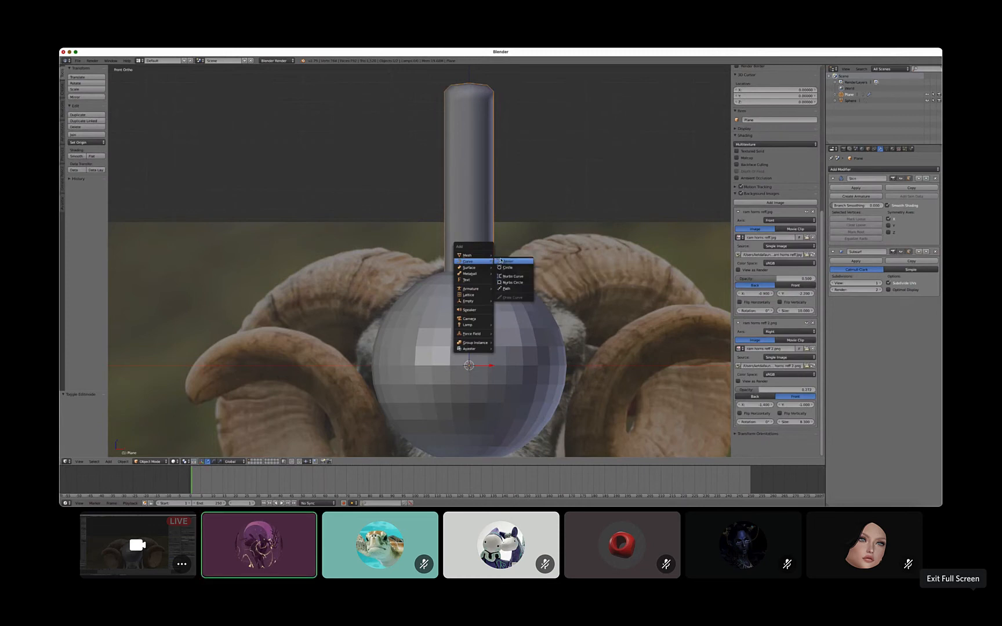
click(502, 261)
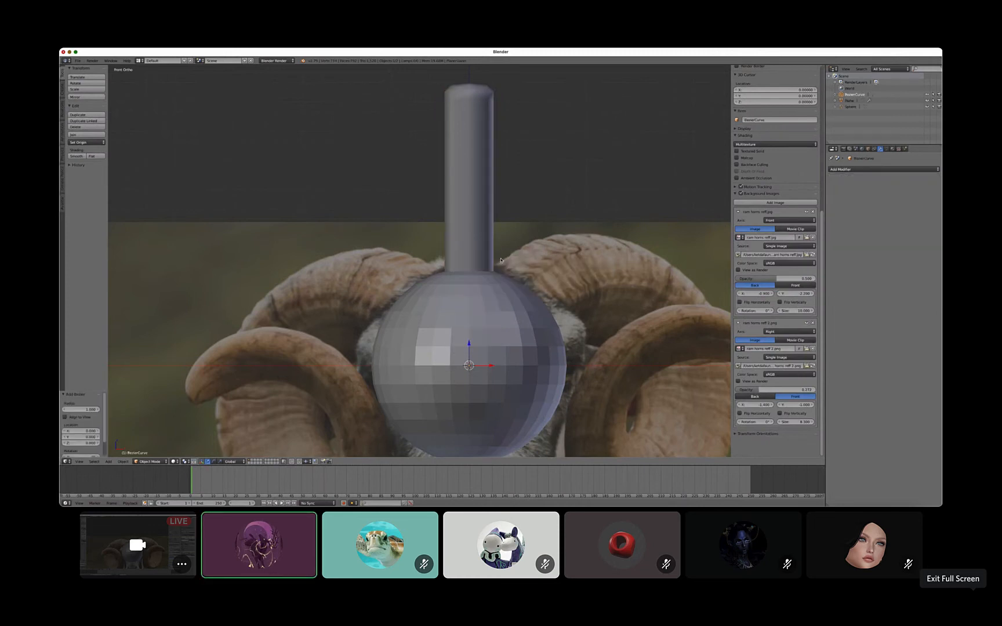
Edit the Bezier curve and move all its points along X by about 1.07 units
scroll(574, 330, down, 3)
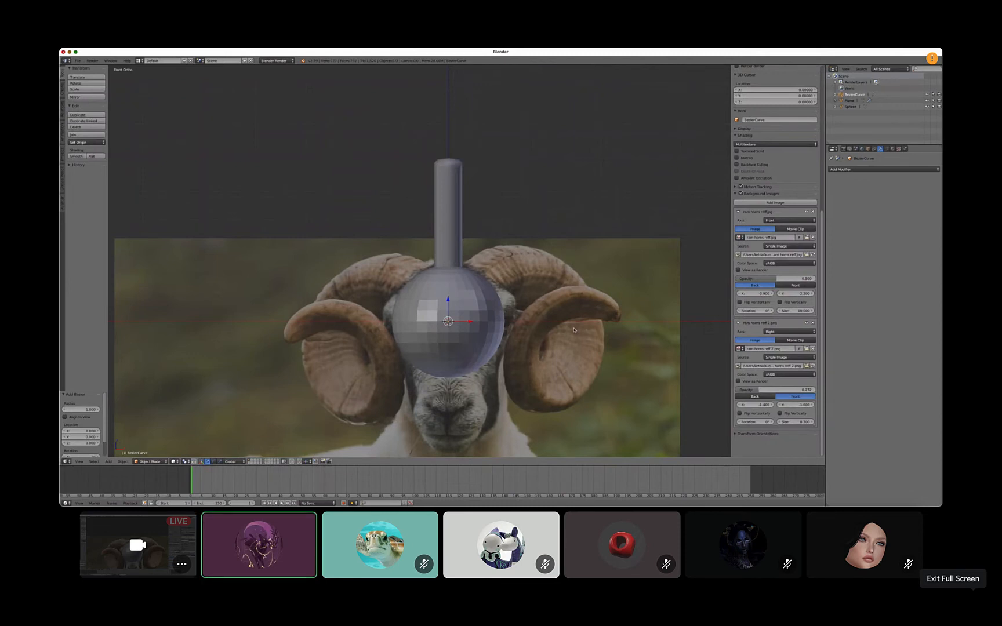
scroll(580, 289, up, 1)
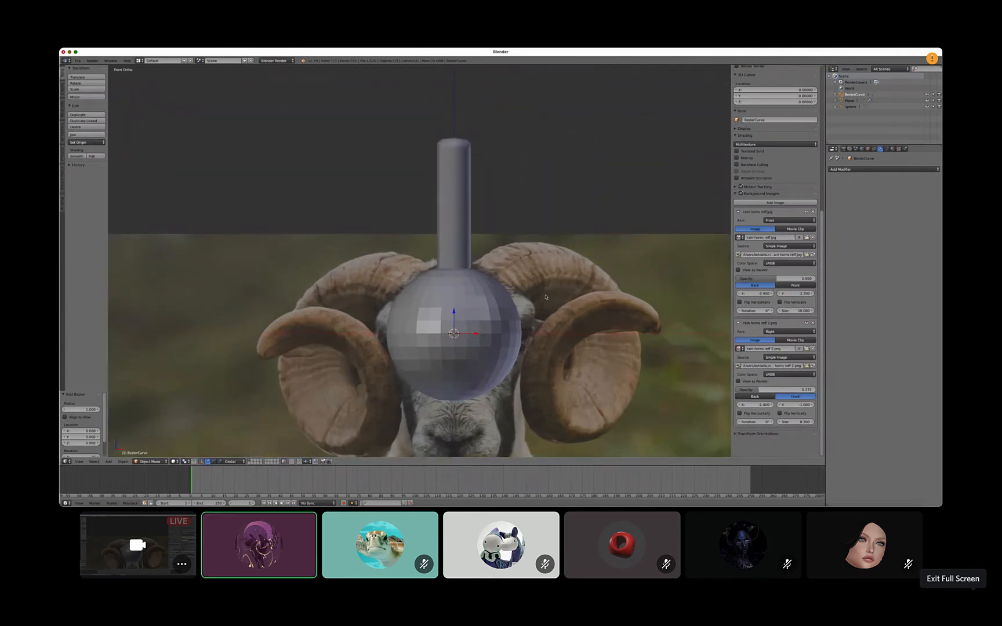
shift+middle_drag(545, 285, 493, 246)
scroll(494, 246, up, 3)
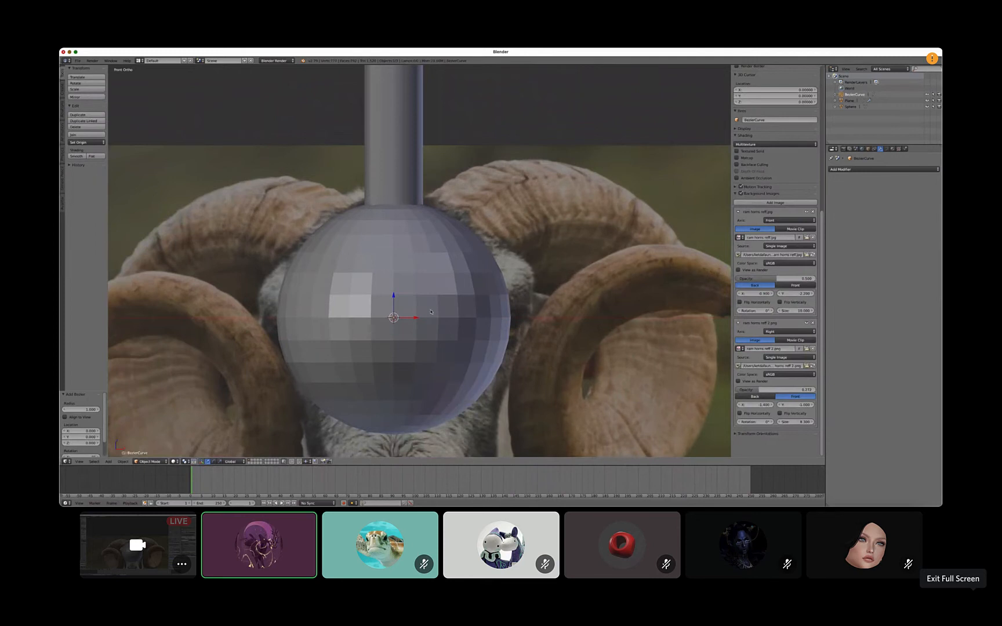
middle_drag(431, 312, 422, 380)
right_drag(455, 302, 401, 327)
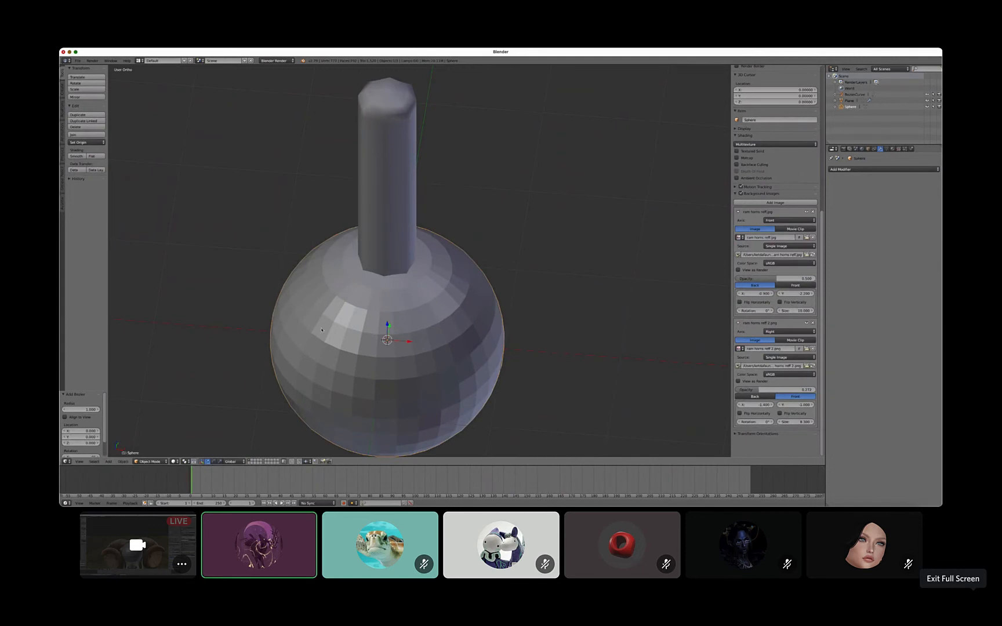
click(853, 94)
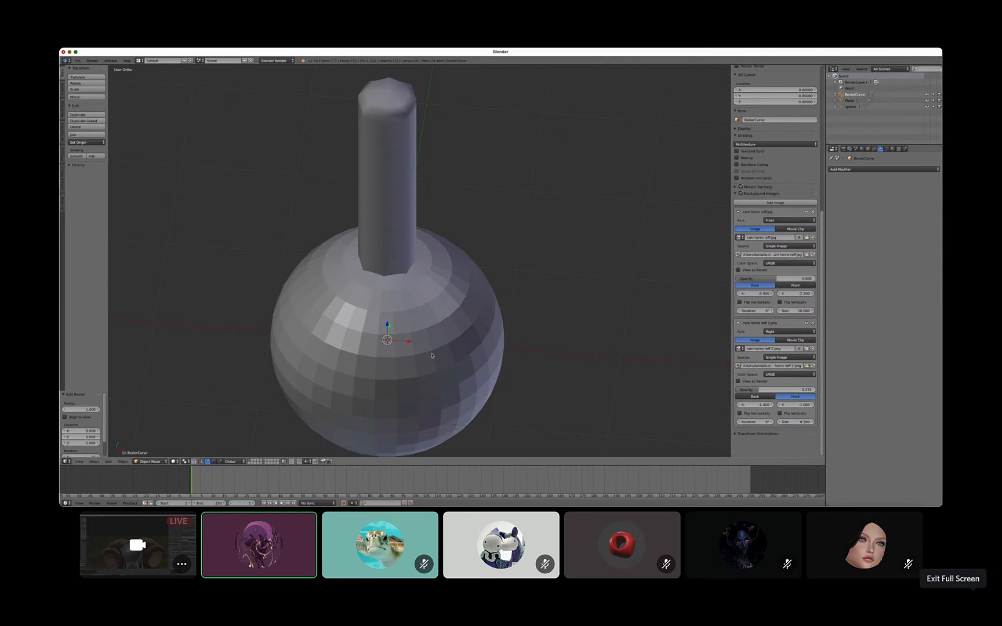
key(Tab)
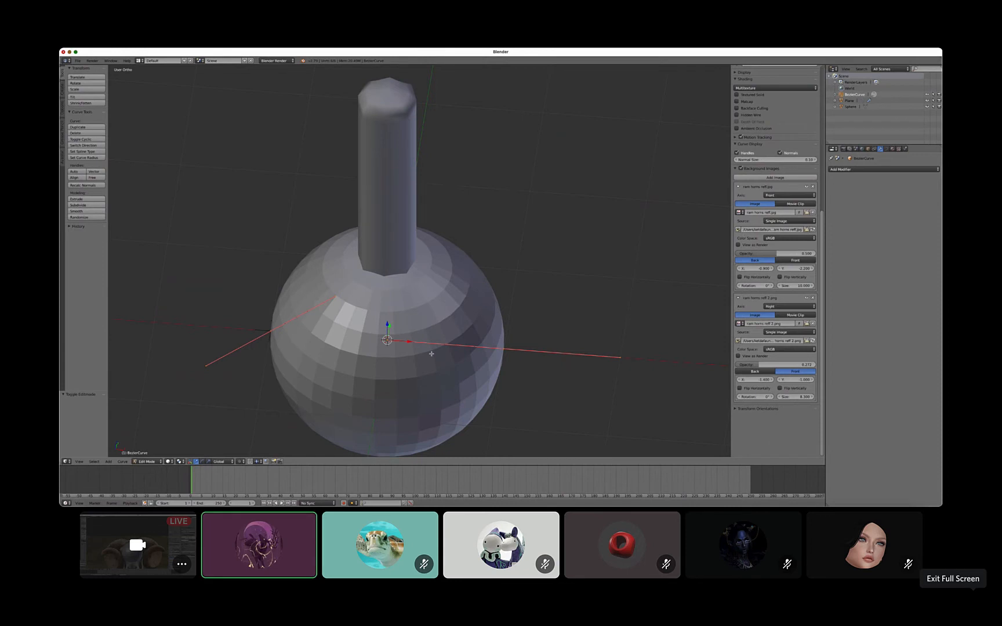
key(g)
key(x)
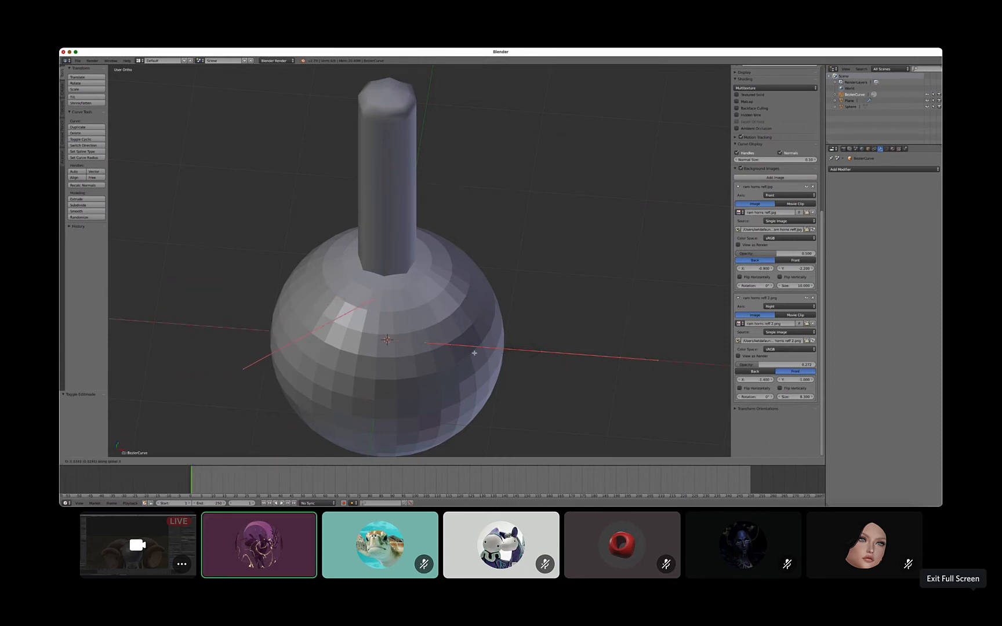
click(558, 355)
Shift the curve's points back along X by about 0.07 units to align its start with the 3D cursor
scroll(468, 357, up, 1)
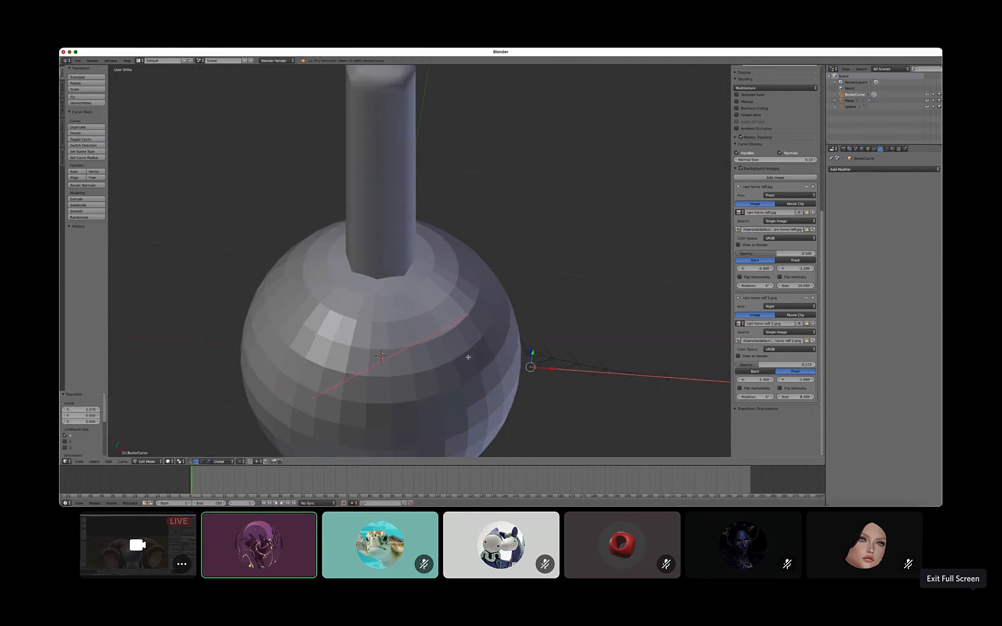
scroll(468, 357, up, 6)
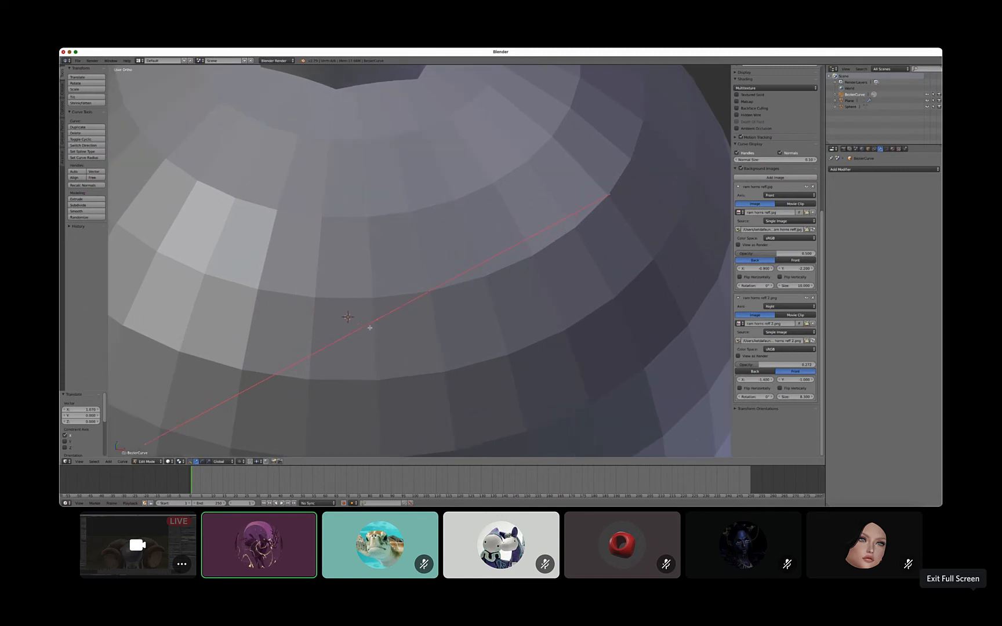
scroll(429, 328, down, 4)
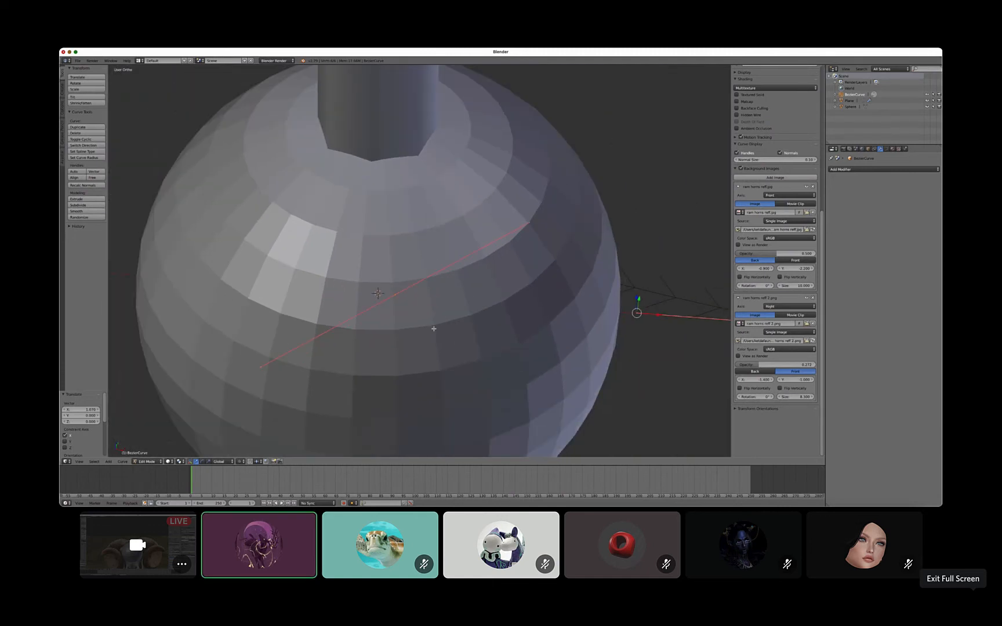
key(g)
key(x)
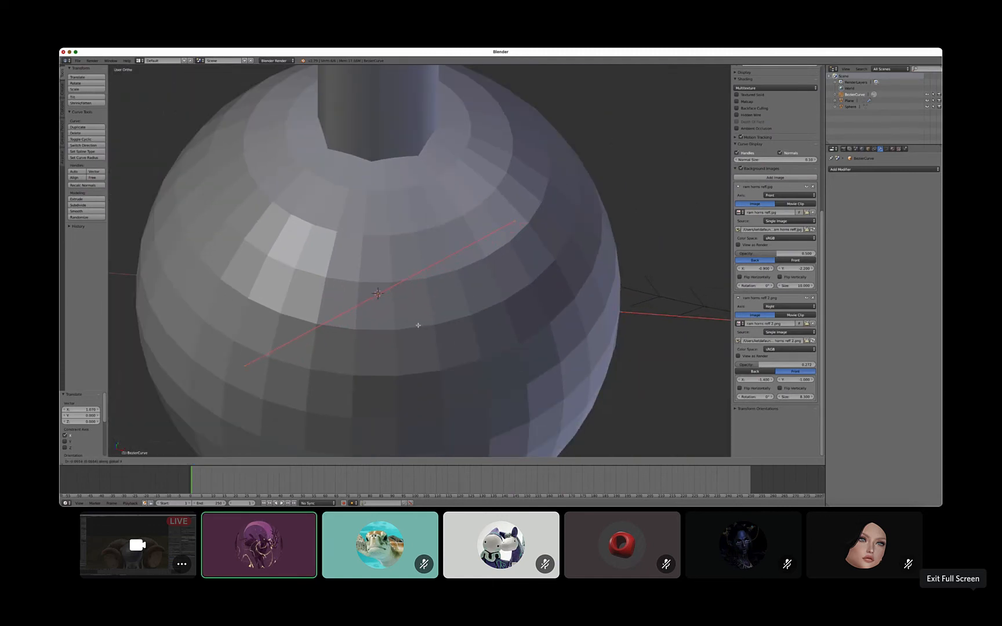
click(417, 326)
scroll(414, 325, down, 4)
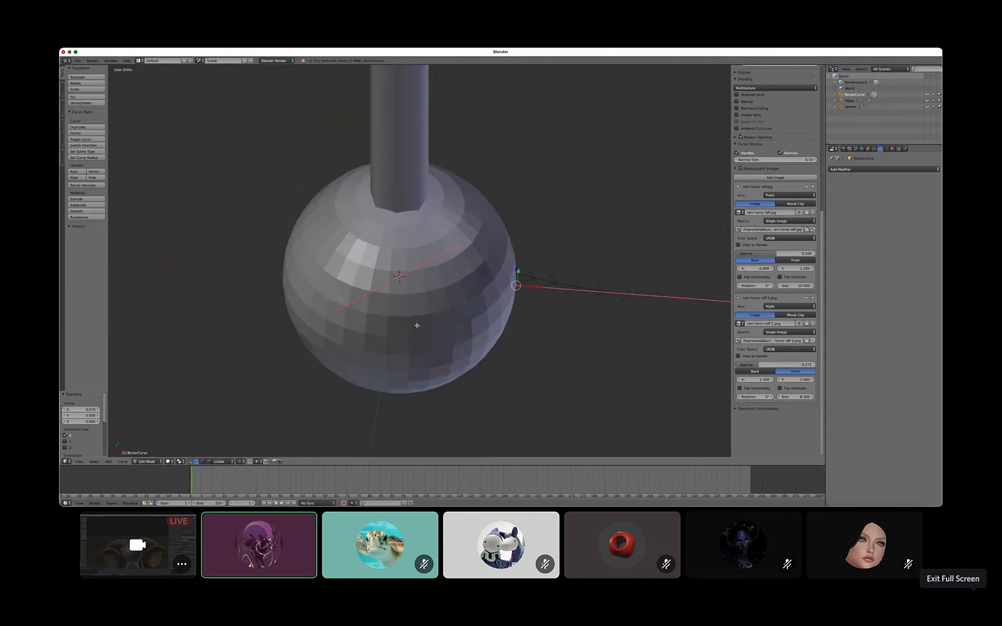
Set the pivot point to the 3D cursor for transforming the curve's points in front view
mouse_move(414, 327)
middle_down()
mouse_move(424, 348)
mouse_move(437, 314)
mouse_move(415, 316)
middle_up()
key(KP_1)
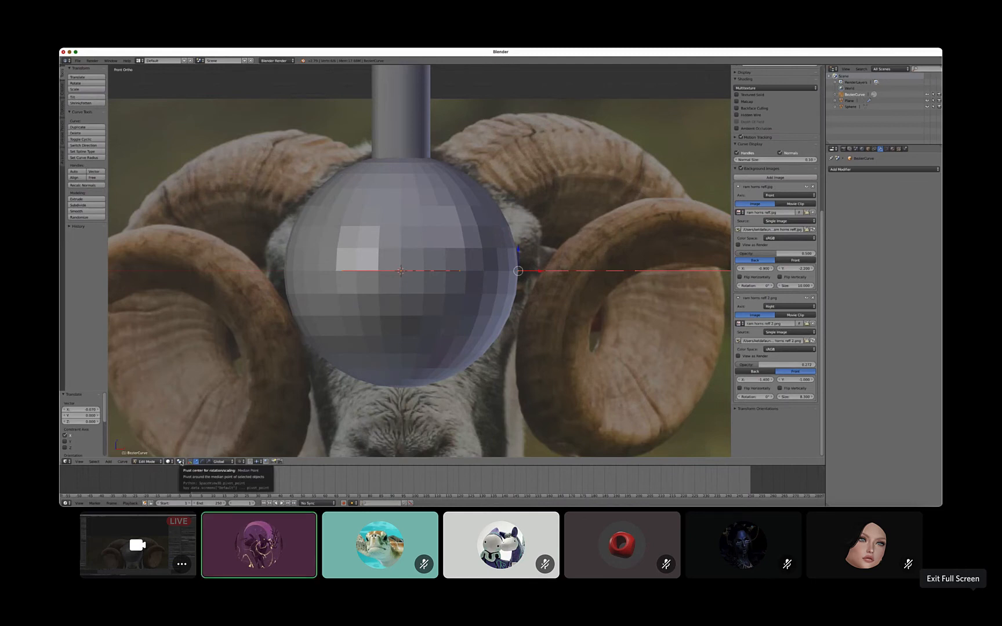
click(181, 462)
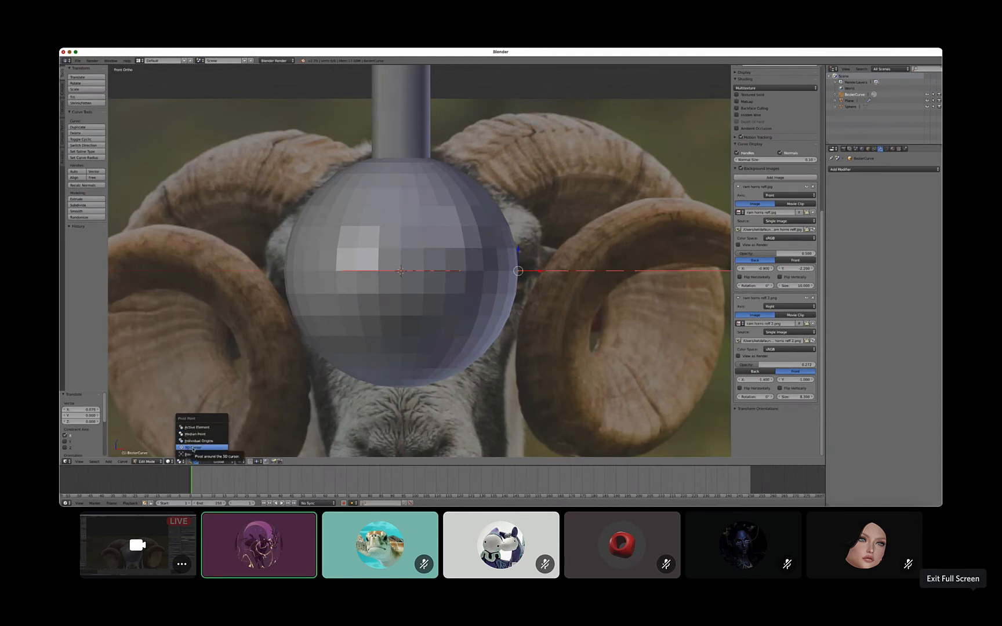
click(193, 448)
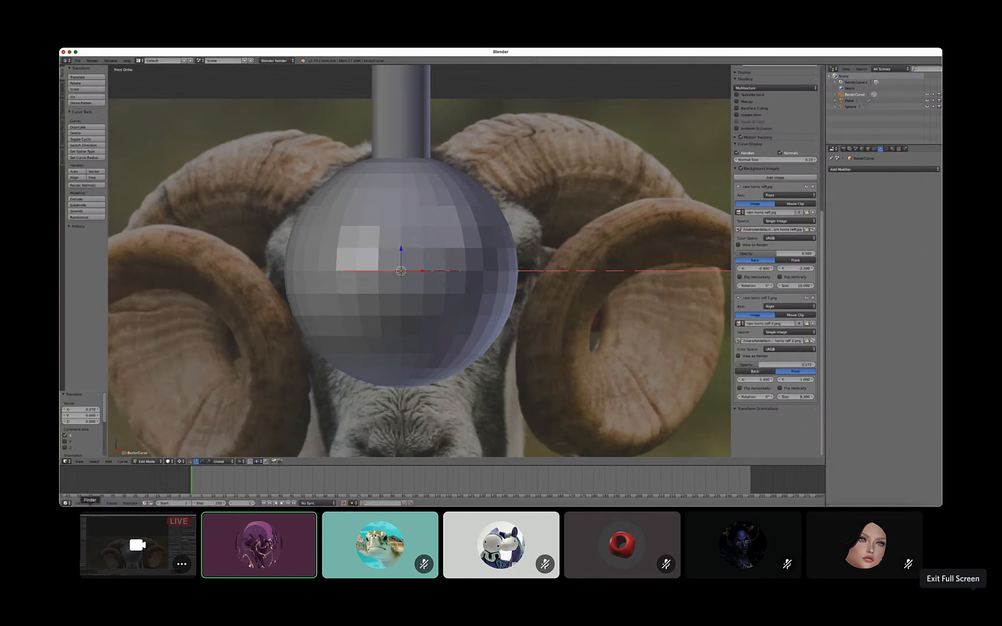
Rotate the curve's points -90° around the Y axis so the curve runs upward along the horn
key(r)
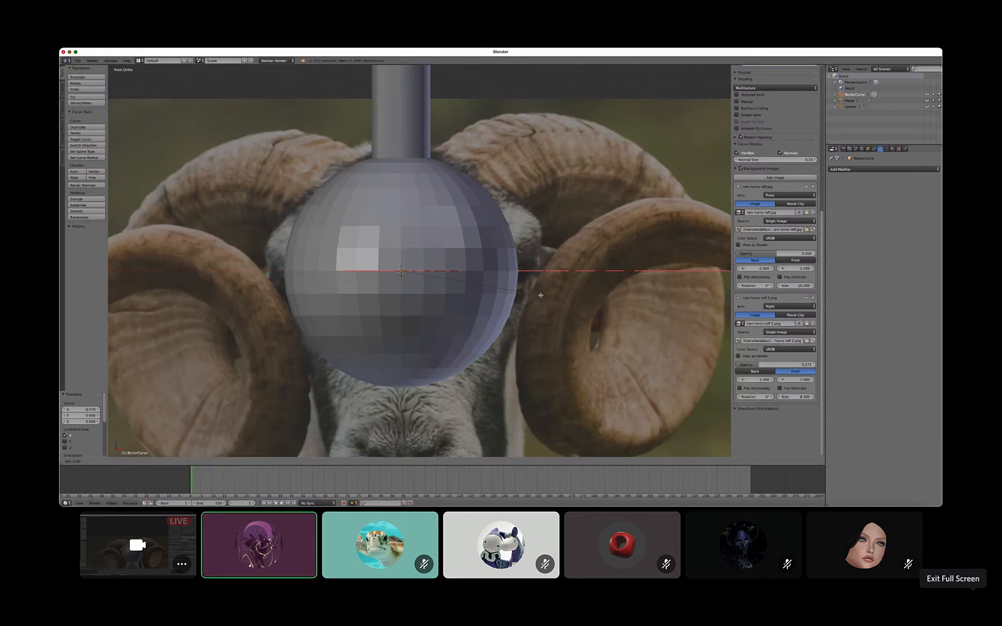
key(y)
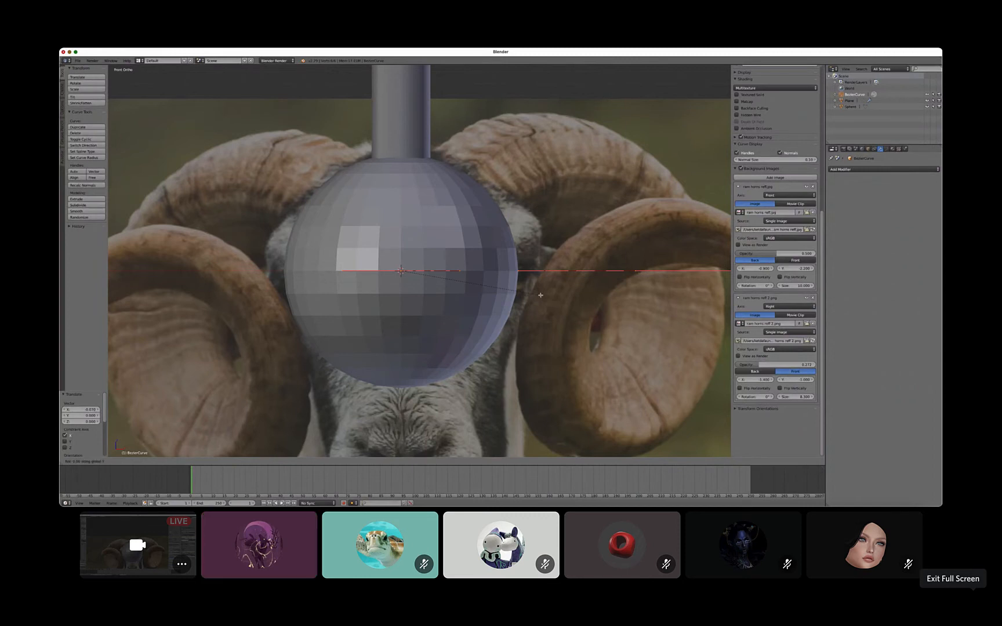
key(9)
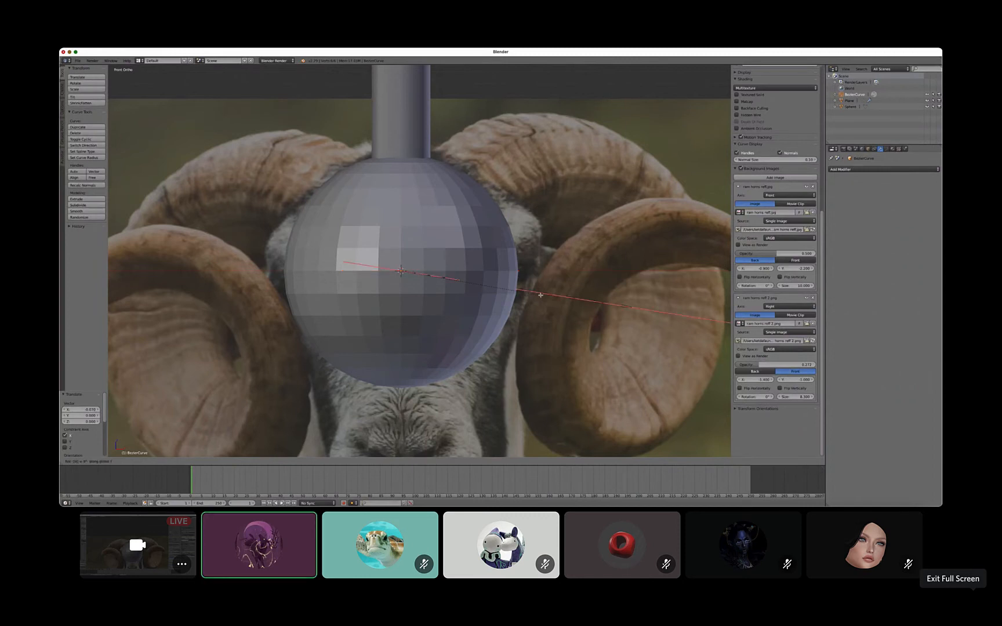
key(minus)
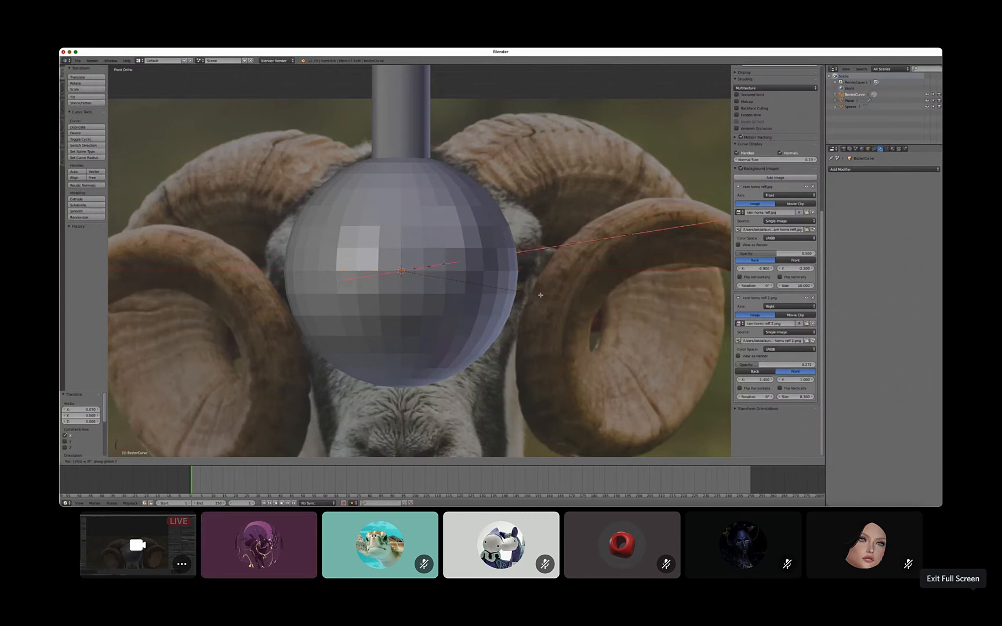
key(0)
key(Return)
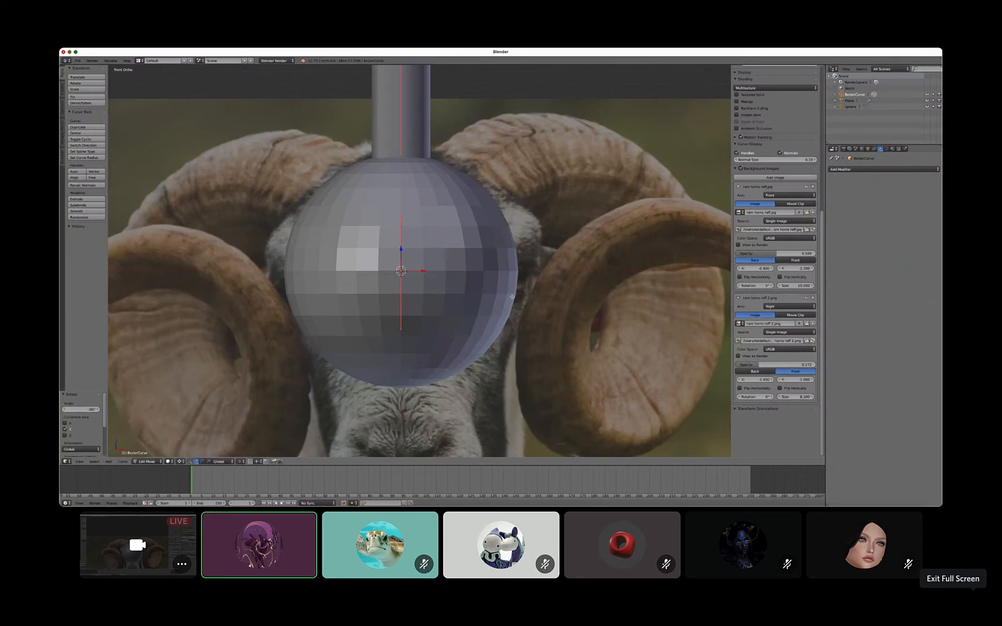
scroll(511, 297, down, 5)
middle_drag(511, 297, 497, 237)
scroll(496, 237, up, 4)
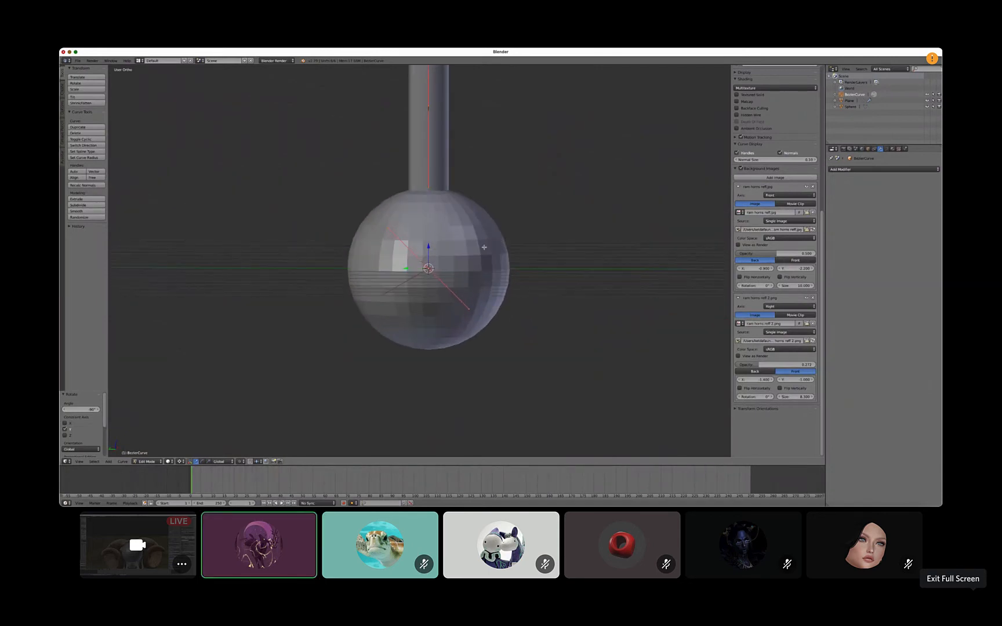
key(KP_1)
shift+middle_drag(484, 247, 491, 356)
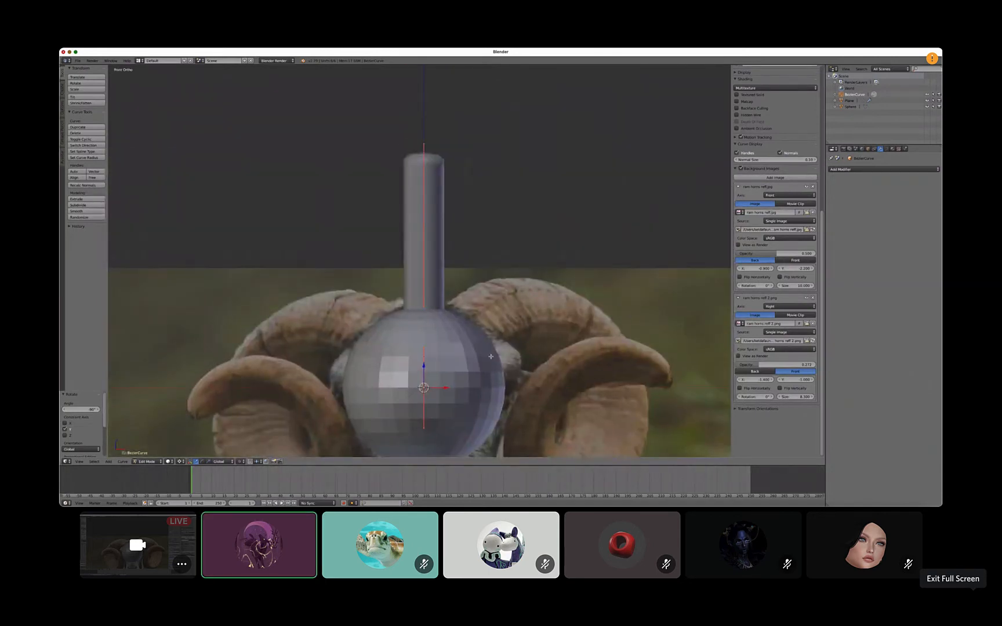
Finish editing the Bezier curve and apply its rotation as an object transform
key(Tab)
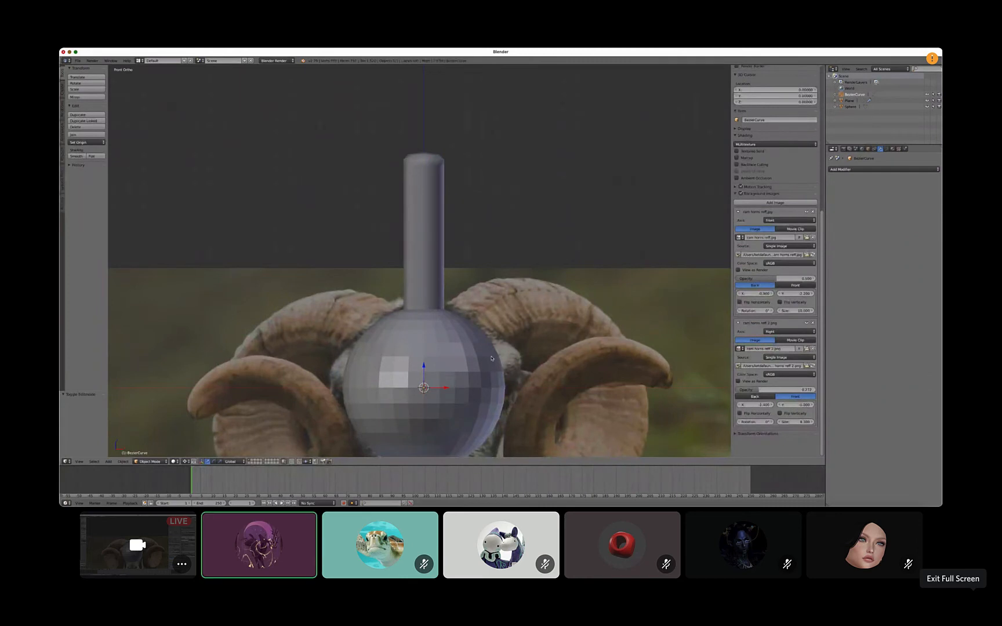
key(ctrl+a)
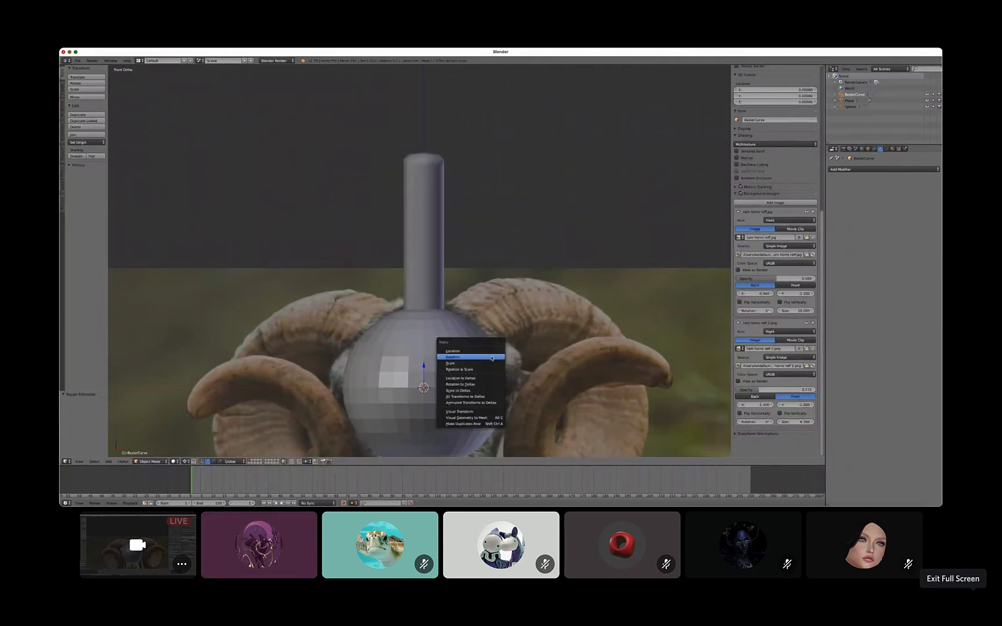
click(492, 358)
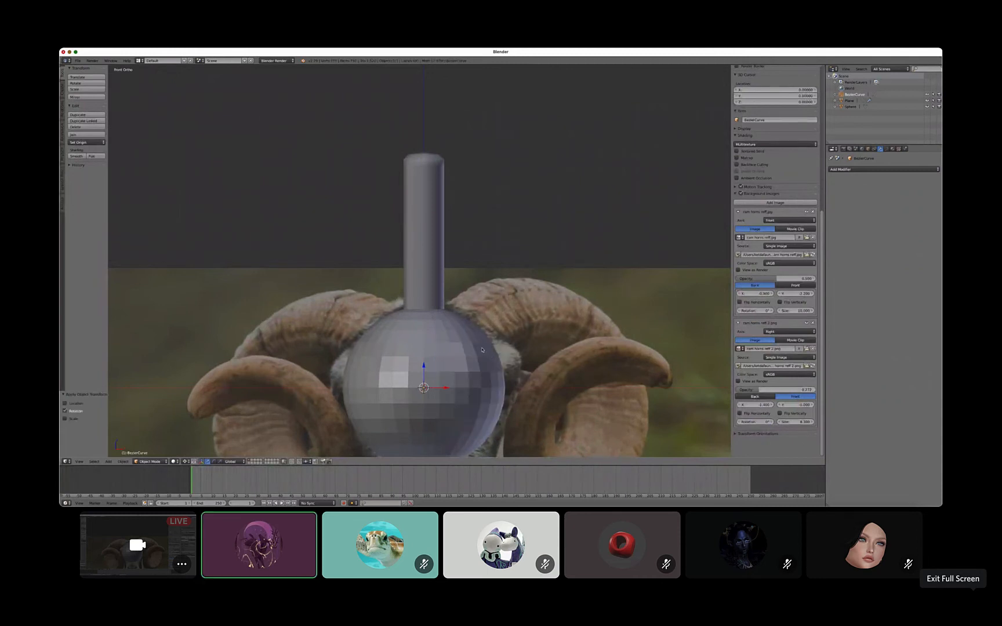
Add a Curve modifier to the skinned horn chain, using BezierCurve as its deforming object
shift+middle_drag(485, 264, 497, 268)
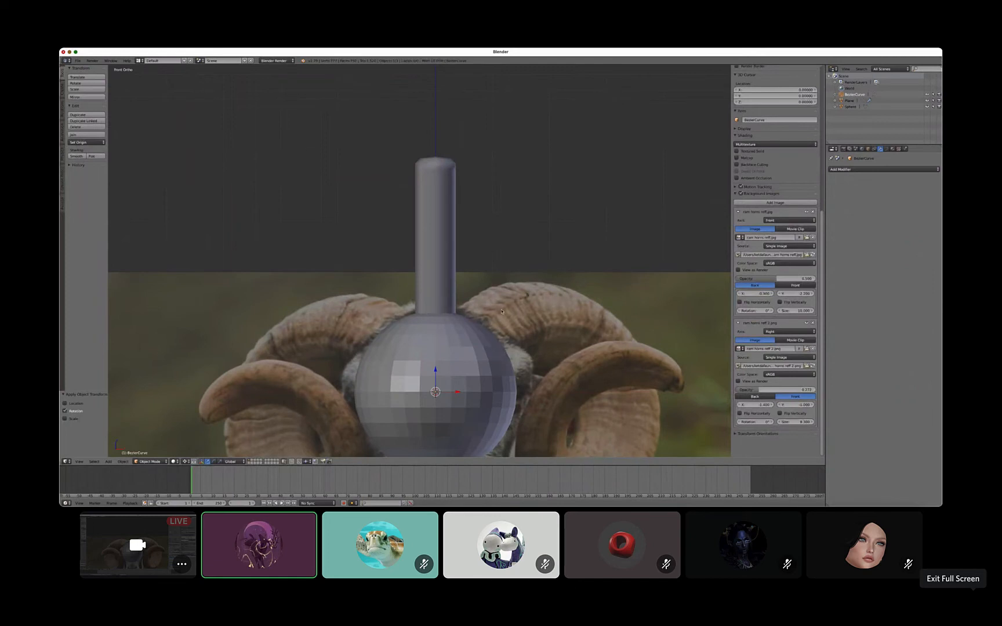
right_click(433, 192)
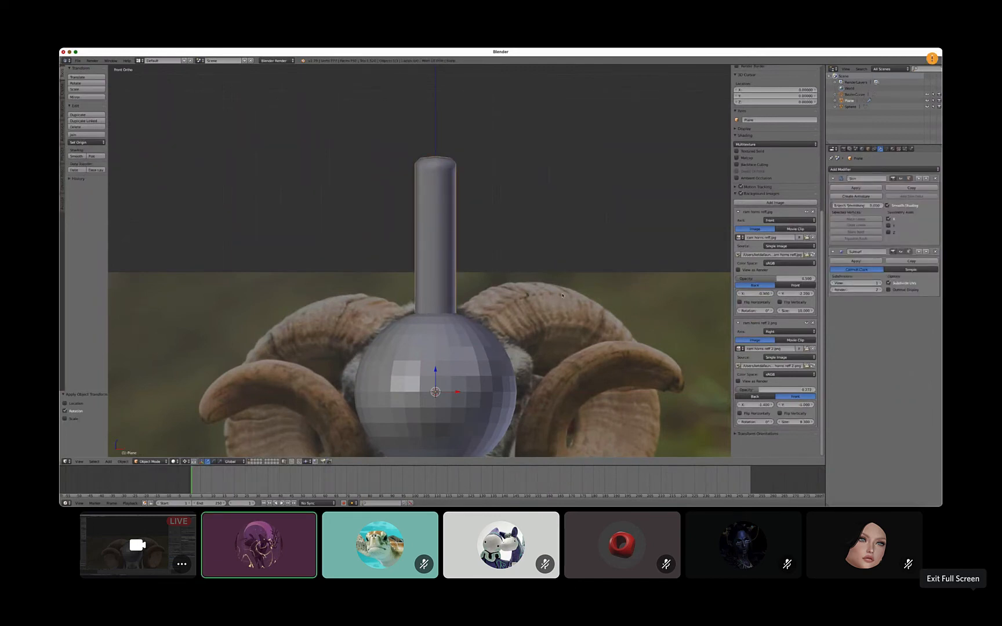
click(836, 169)
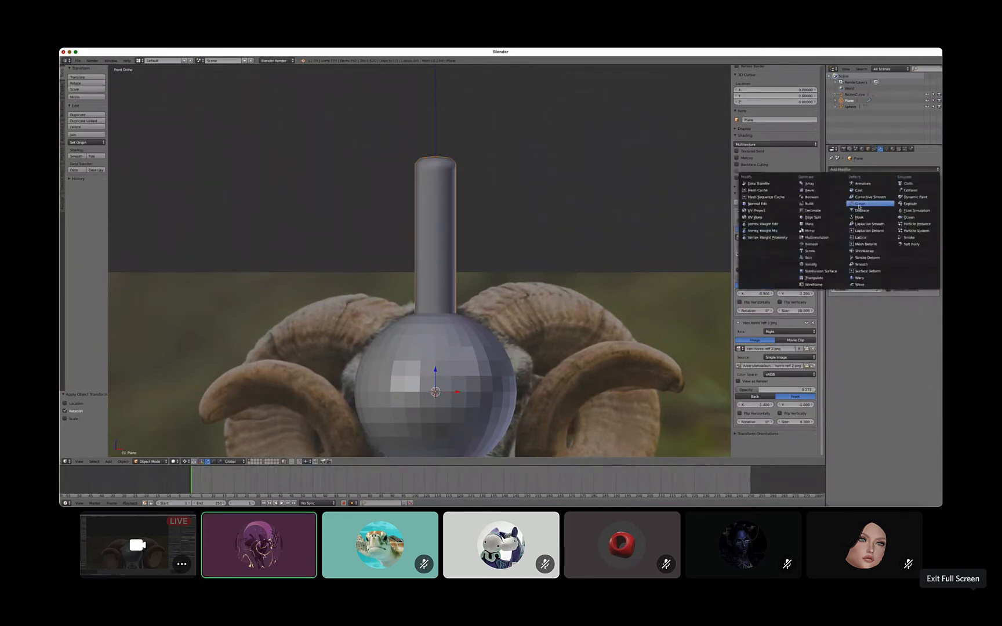
click(859, 204)
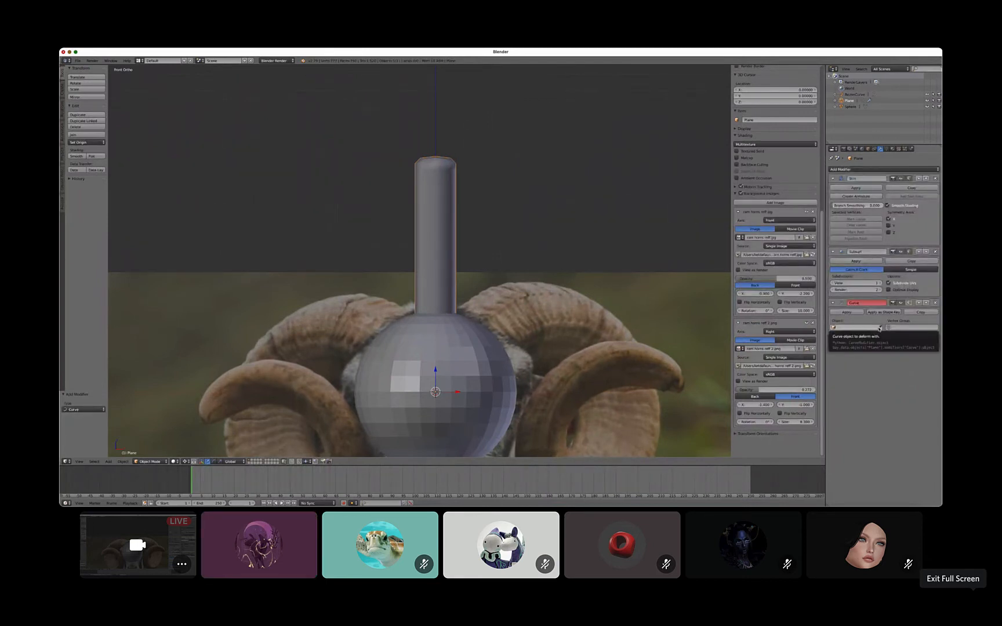
middle_drag(533, 325, 527, 346)
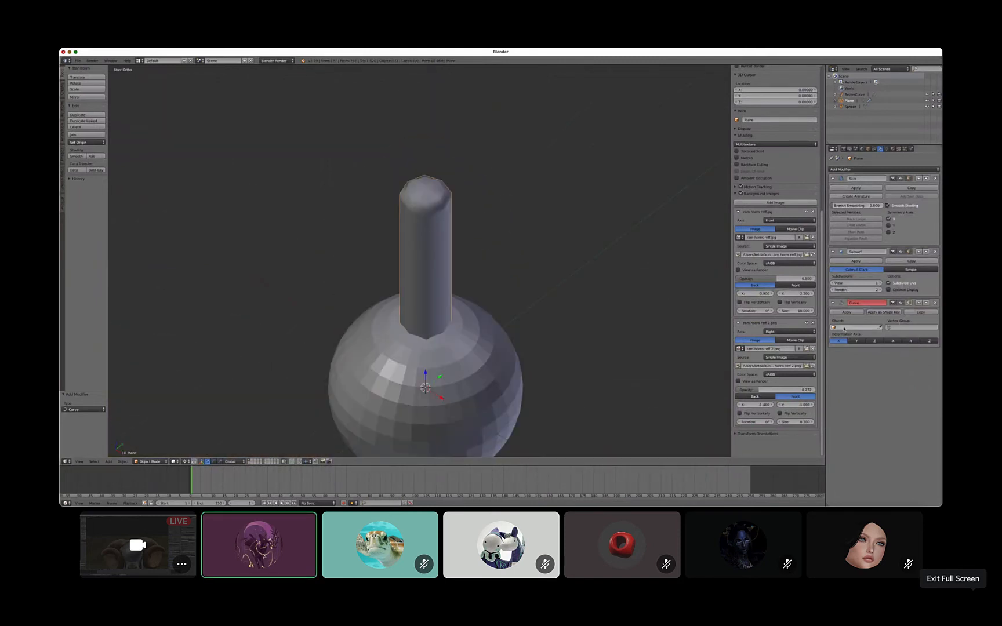
click(879, 328)
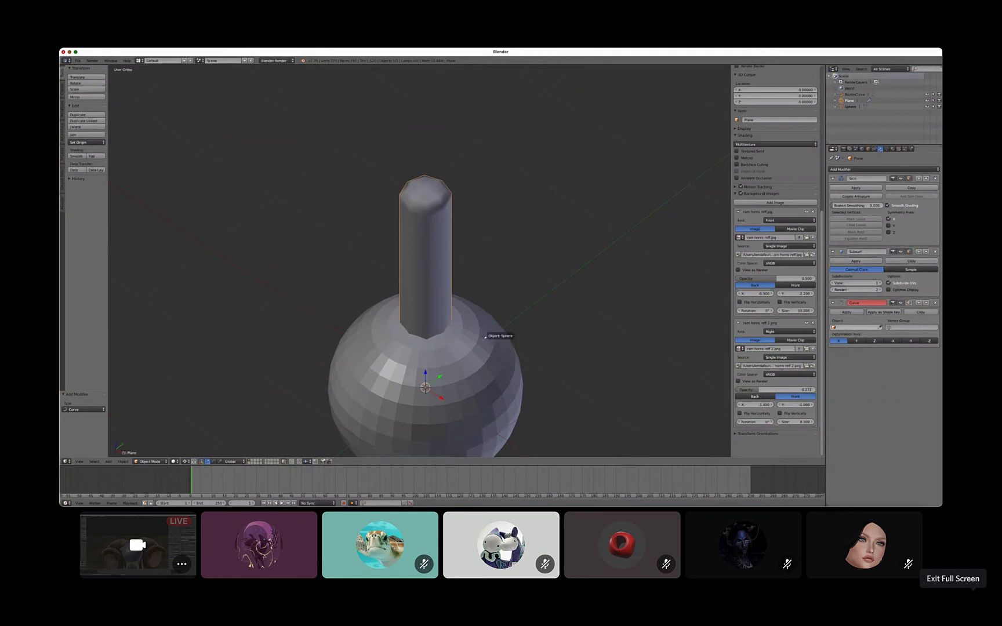
click(418, 319)
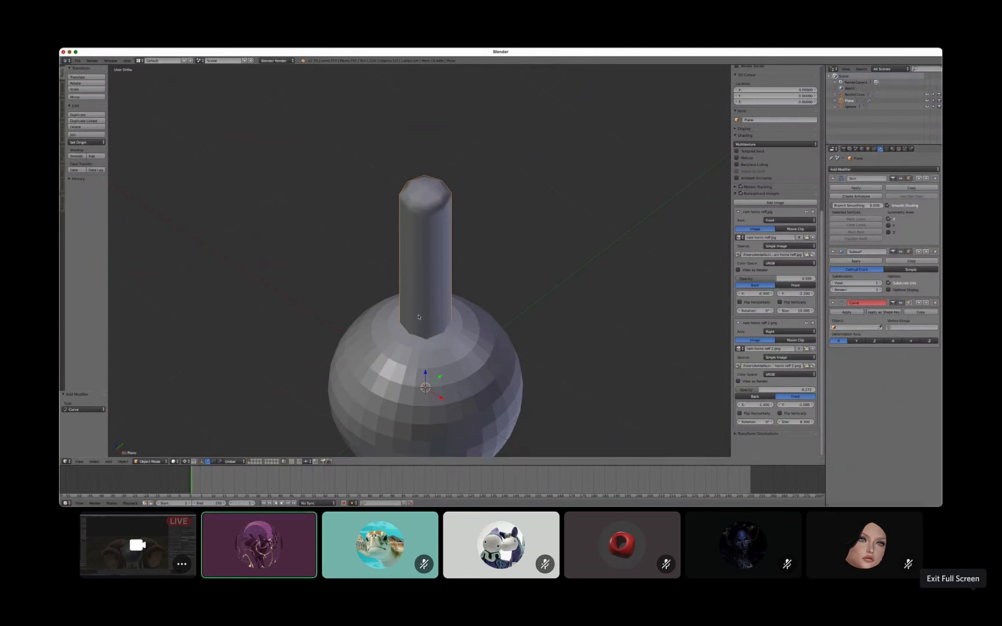
click(846, 328)
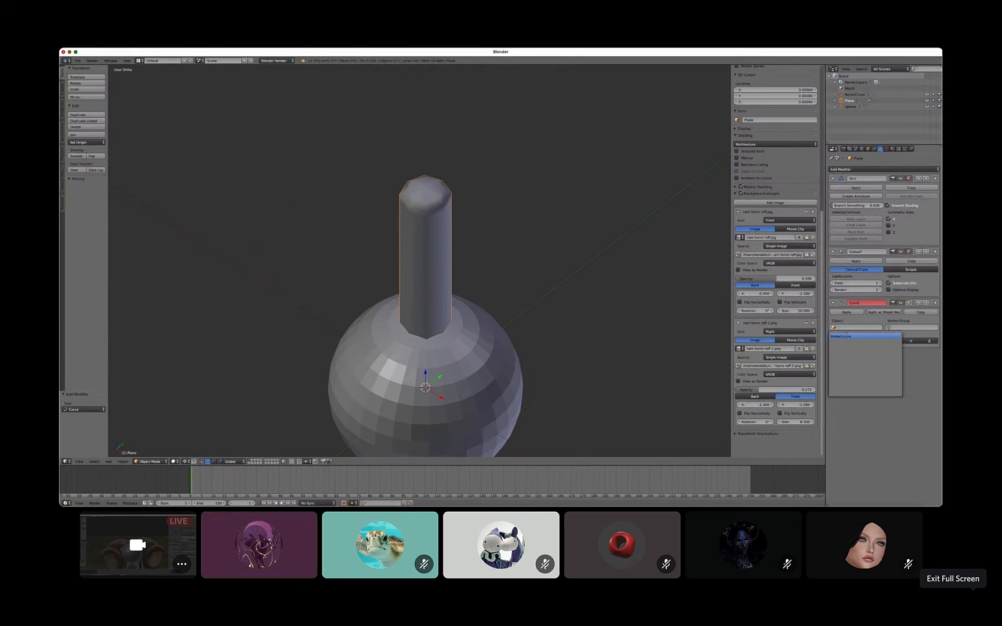
click(845, 336)
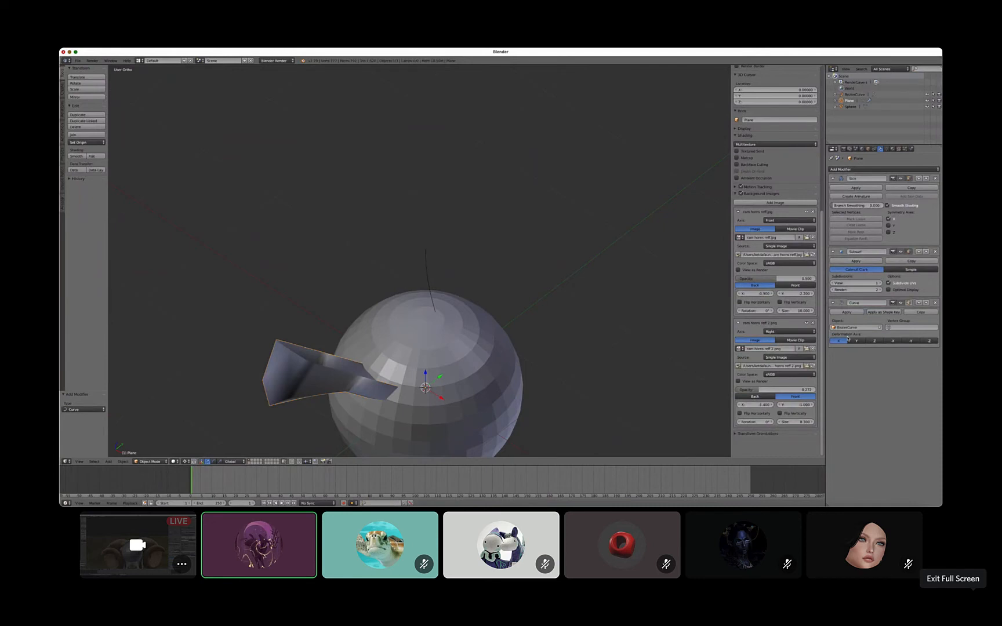
Set the Curve modifier's deformation axis to Z and inspect the horn from several angles
middle_drag(440, 313, 427, 332)
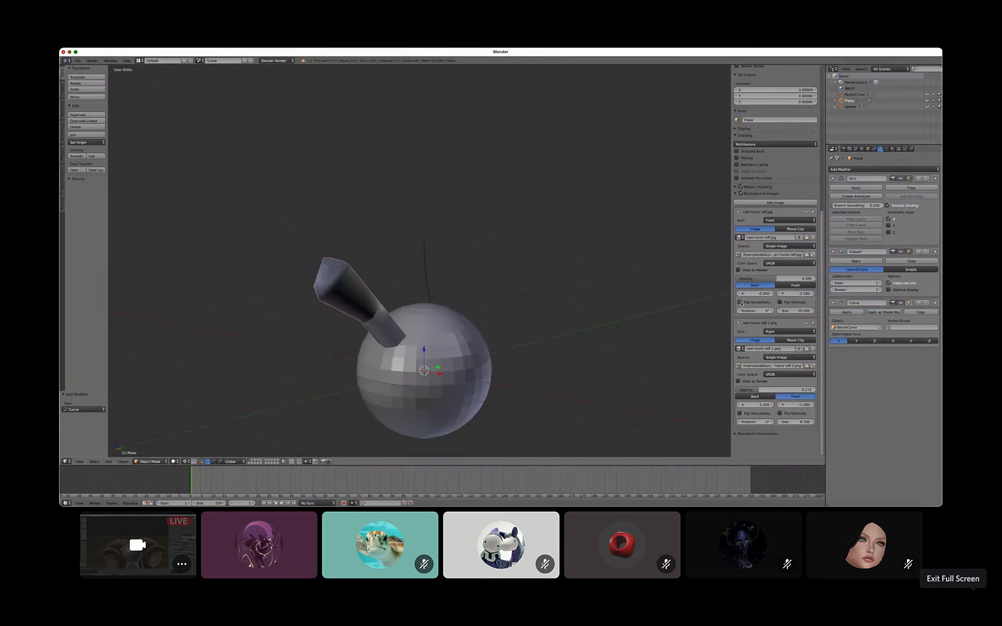
key(KP_1)
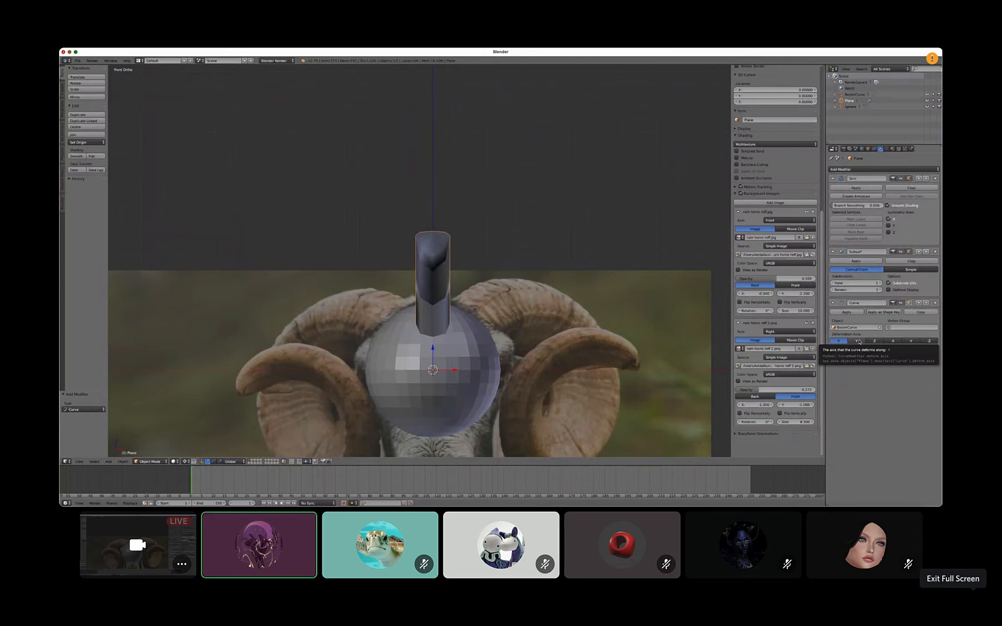
mouse_move(571, 287)
middle_down()
mouse_move(581, 306)
mouse_move(587, 286)
mouse_move(608, 300)
mouse_move(575, 306)
middle_up()
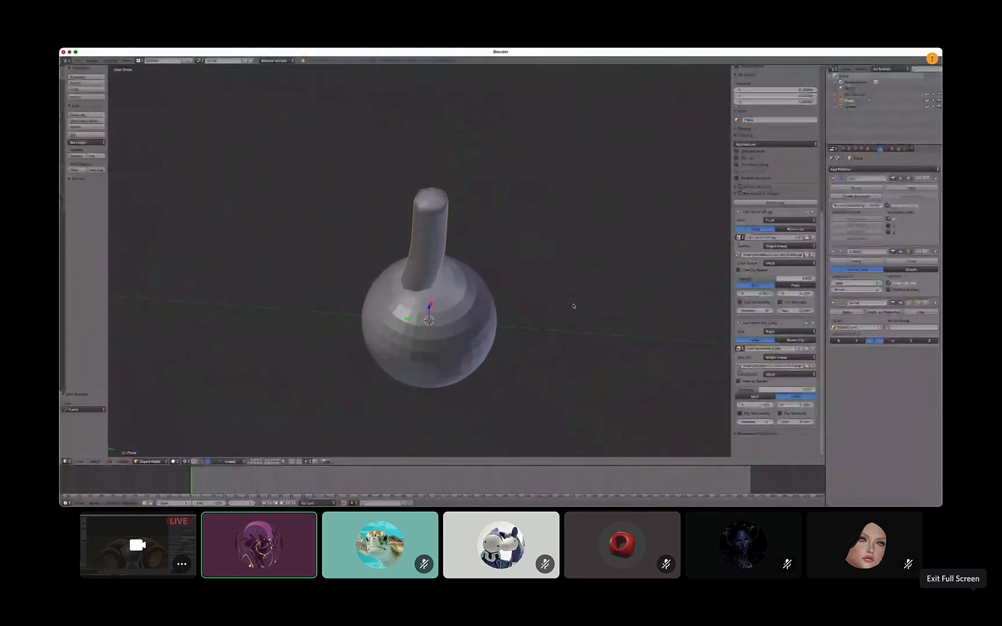
middle_drag(563, 348, 518, 322)
key(KP_1)
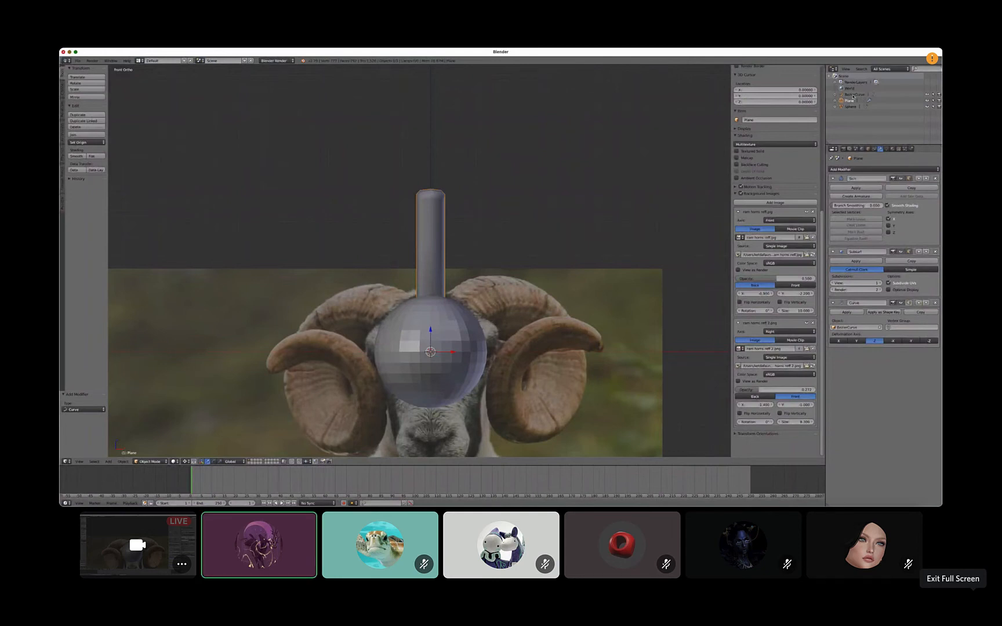
Edit the Bezier curve and move all its points about 0.48 along X and 0.67 along Z in front view
click(853, 95)
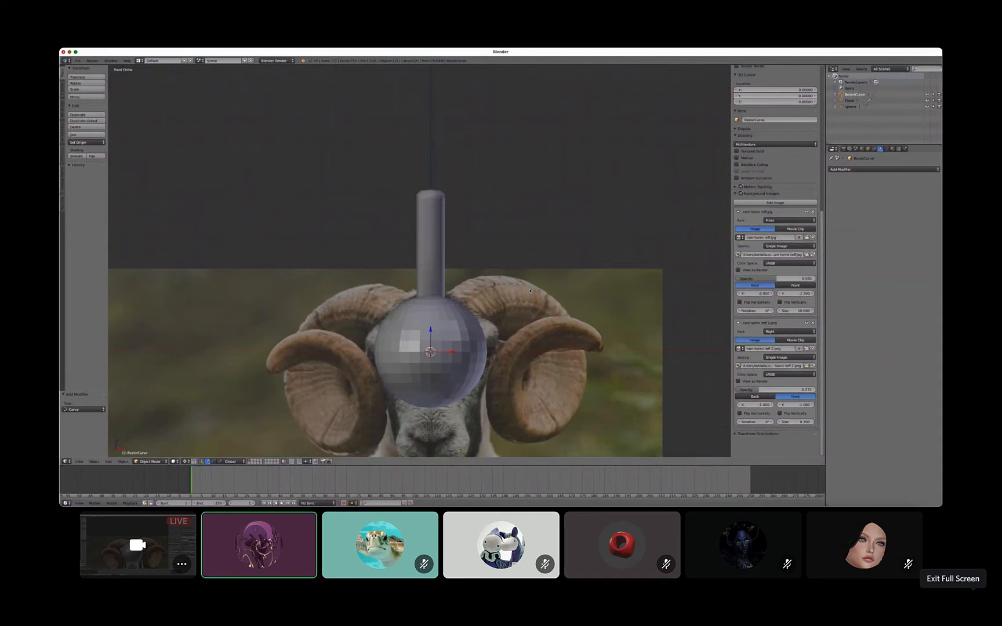
key(Tab)
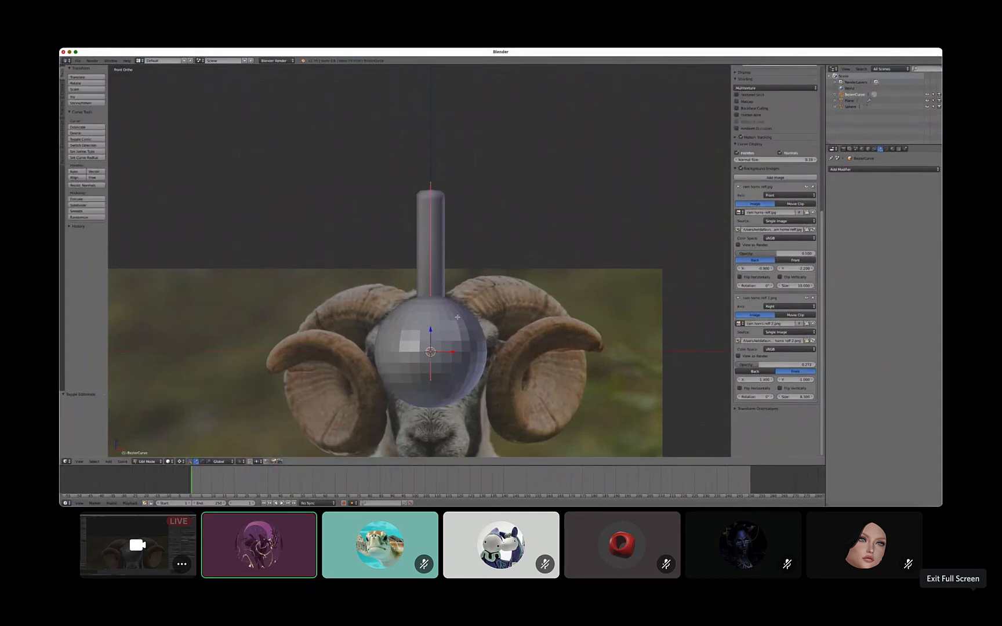
key(g)
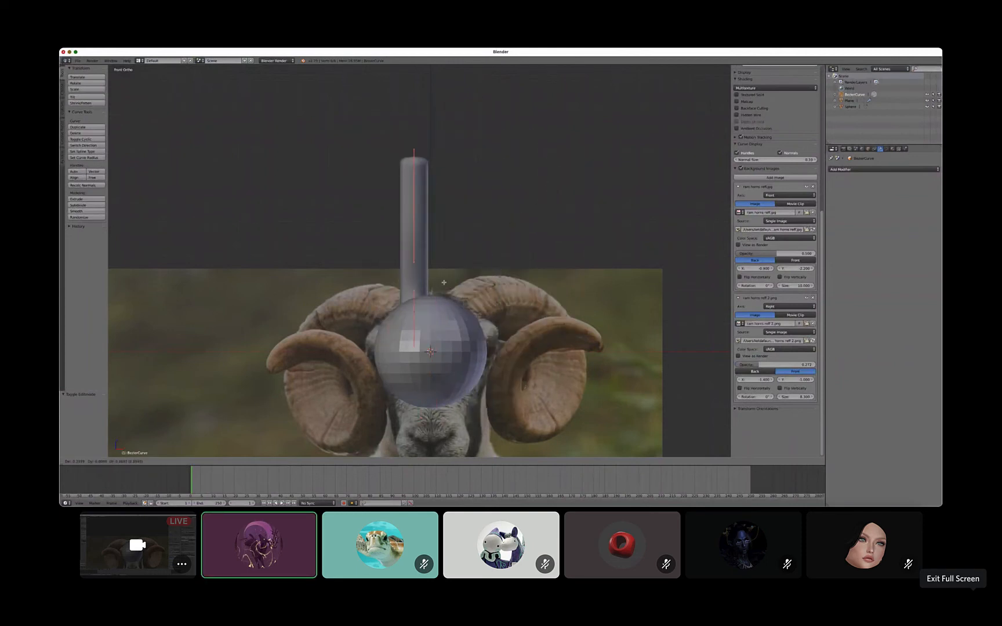
click(484, 280)
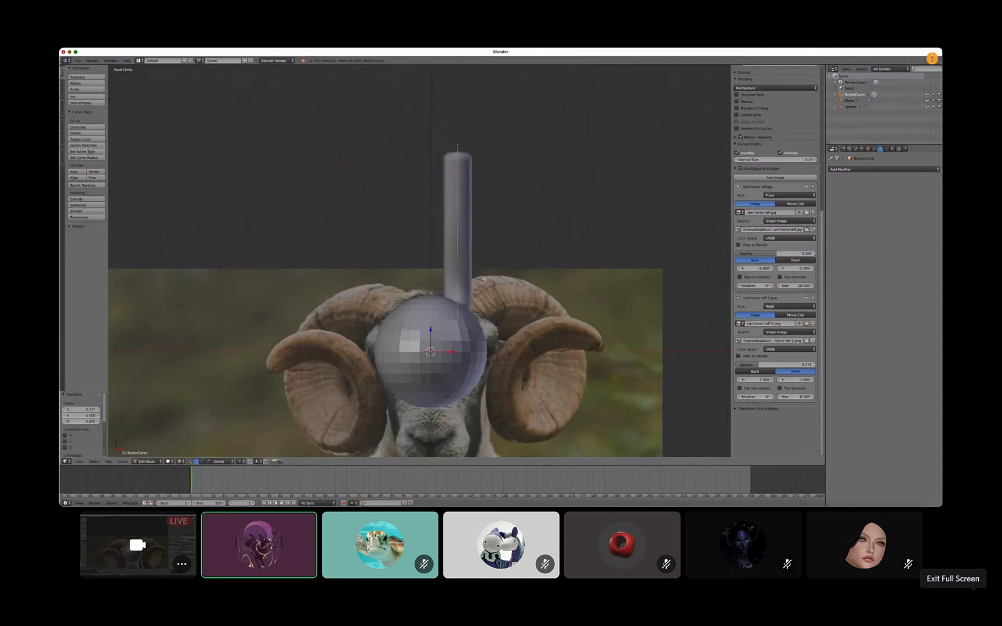
Set the pivot point to Median Point for transforming the curve's points in the right side view
key(KP_3)
key(KP_1)
key(KP_3)
key(KP_1)
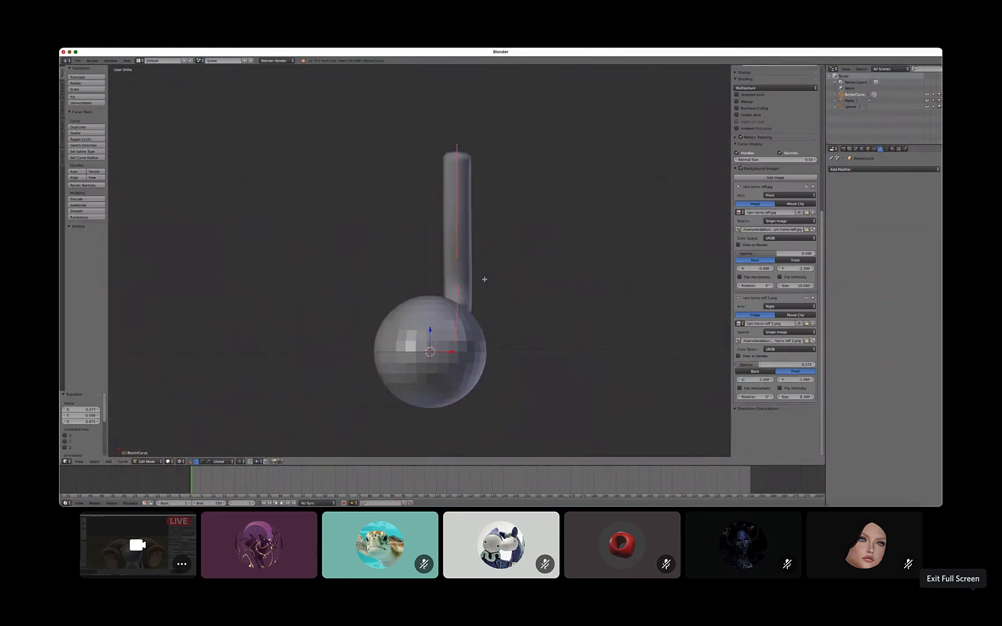
key(KP_3)
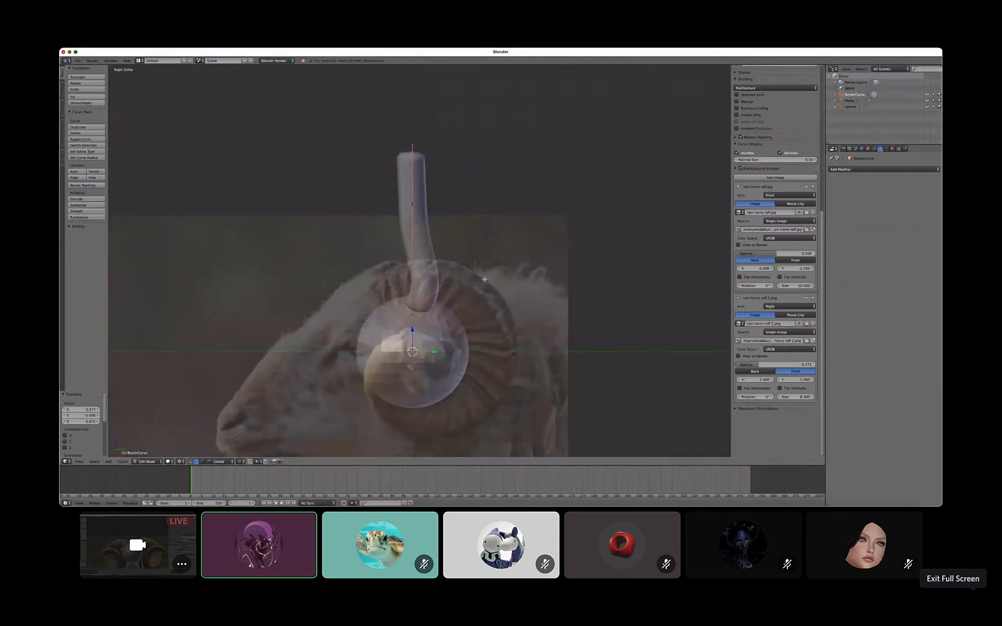
shift+middle_drag(427, 365, 440, 291)
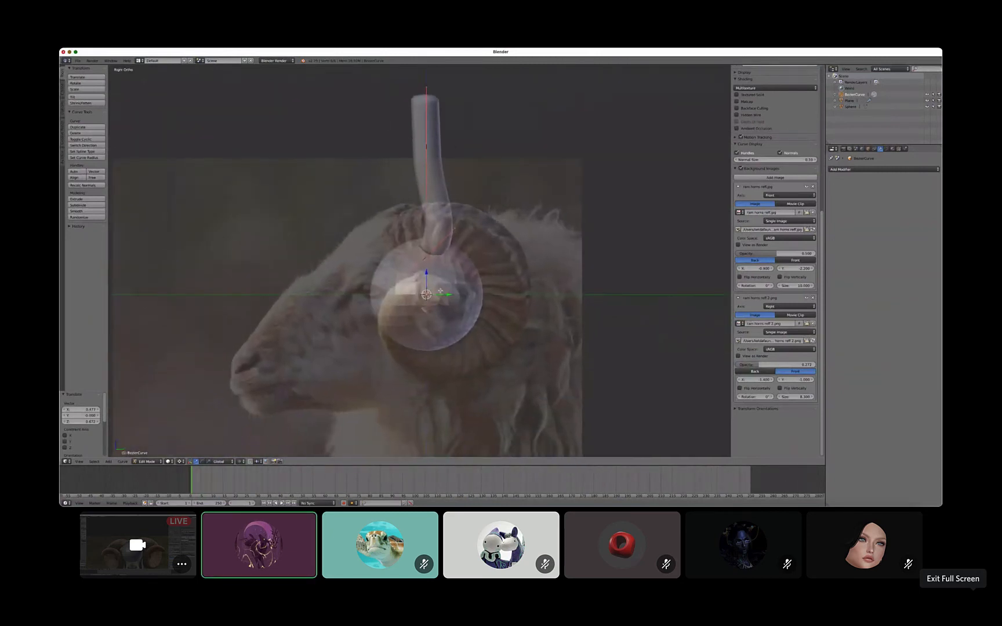
key(r)
key(Escape)
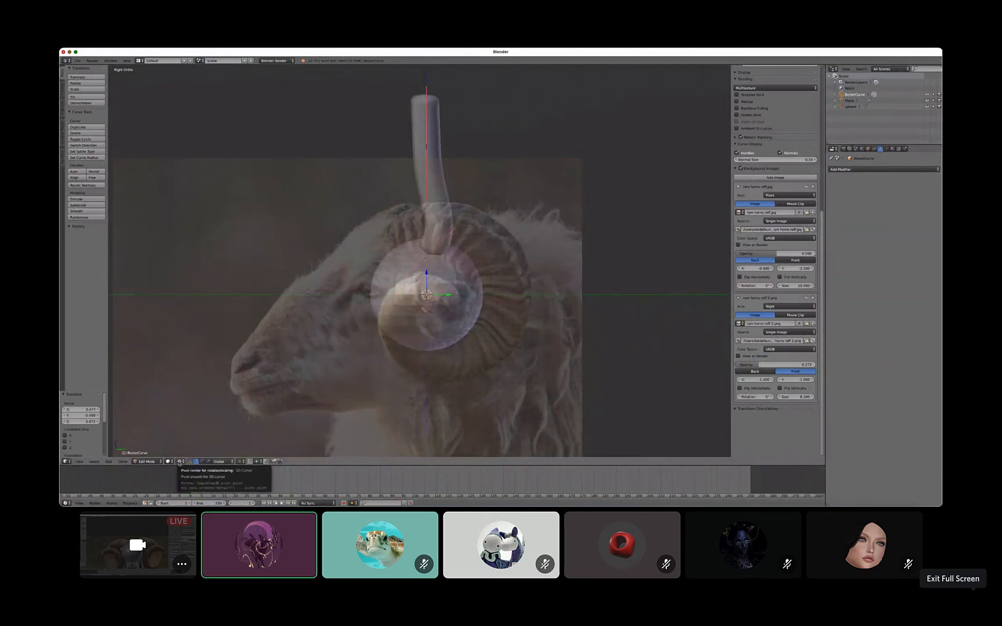
click(179, 462)
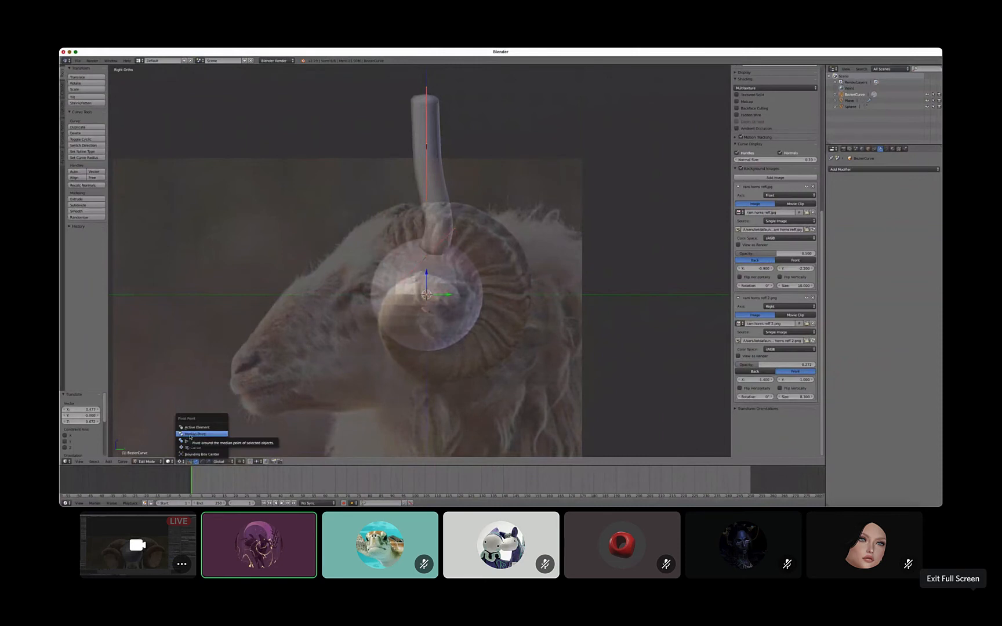
click(189, 435)
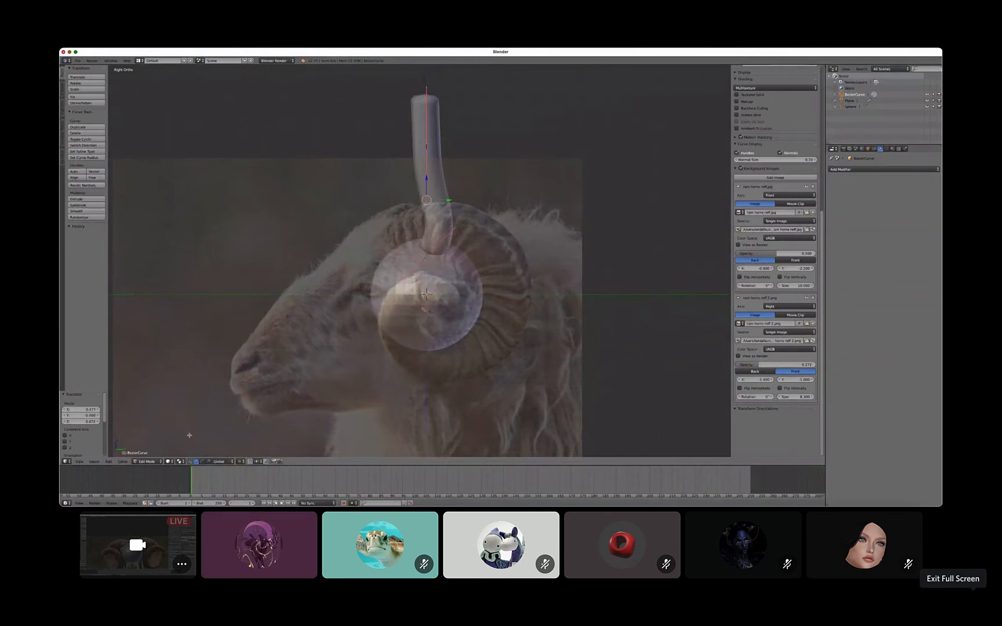
Rotate the curve's points 180° around the Z axis and shift them toward the front of the ram's horn base
key(r)
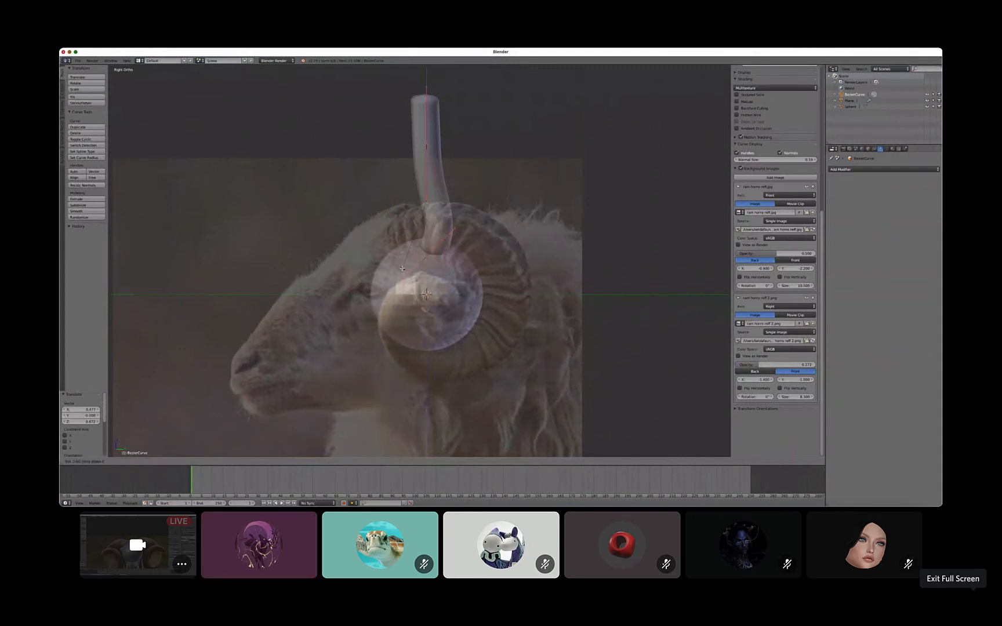
text(180)
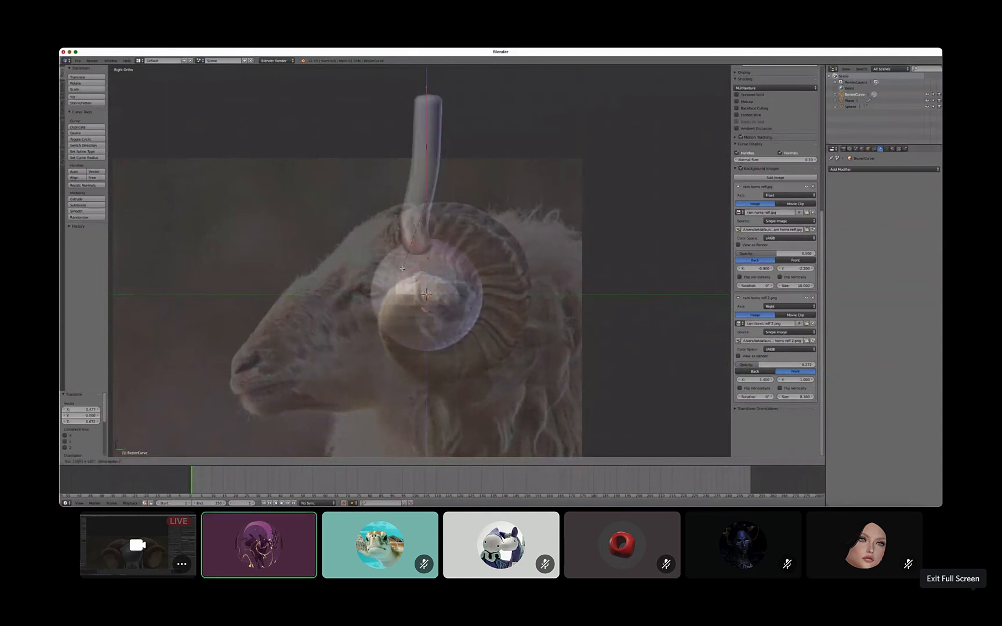
key(Return)
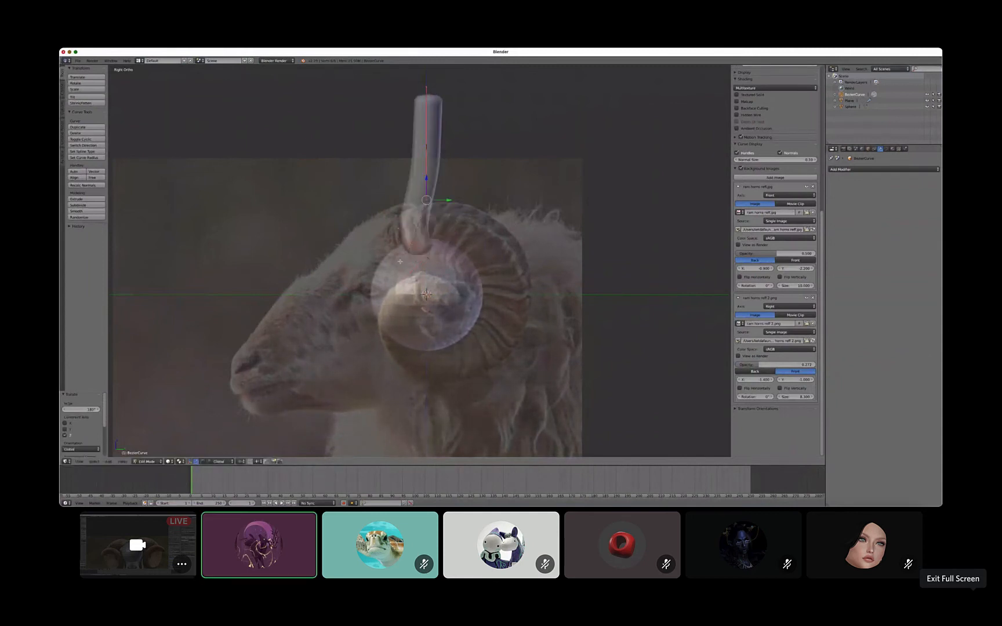
key(g)
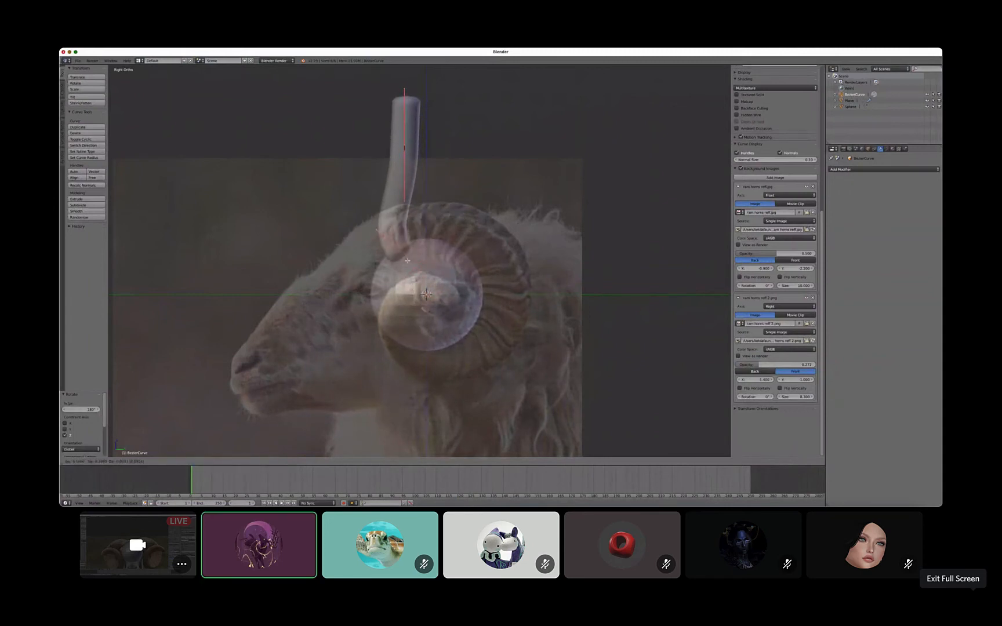
click(420, 215)
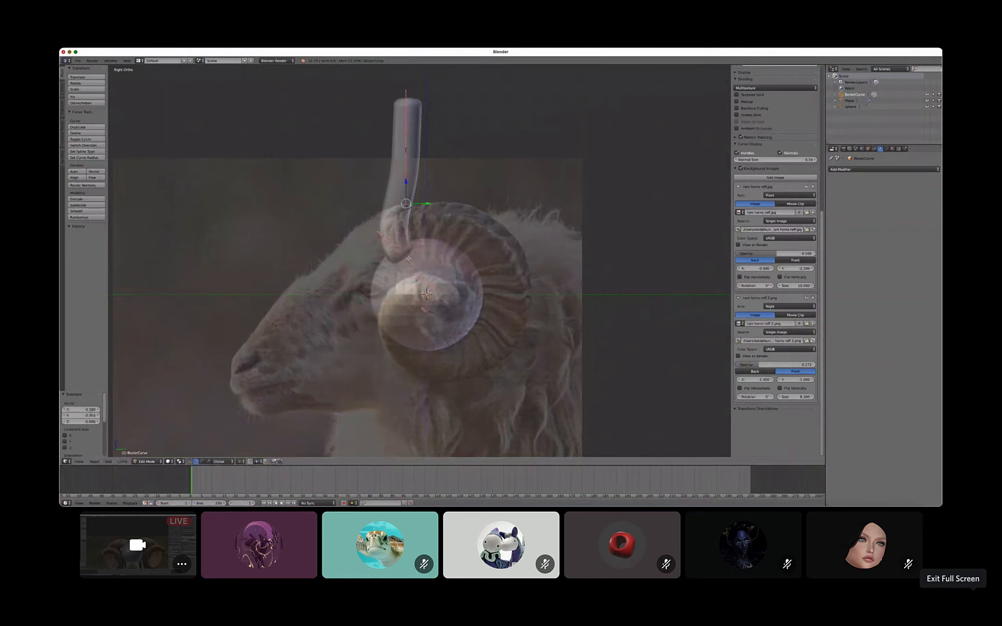
Tilt all the curve's points toward the back of the head and reposition them over the reference horn's root
key(r)
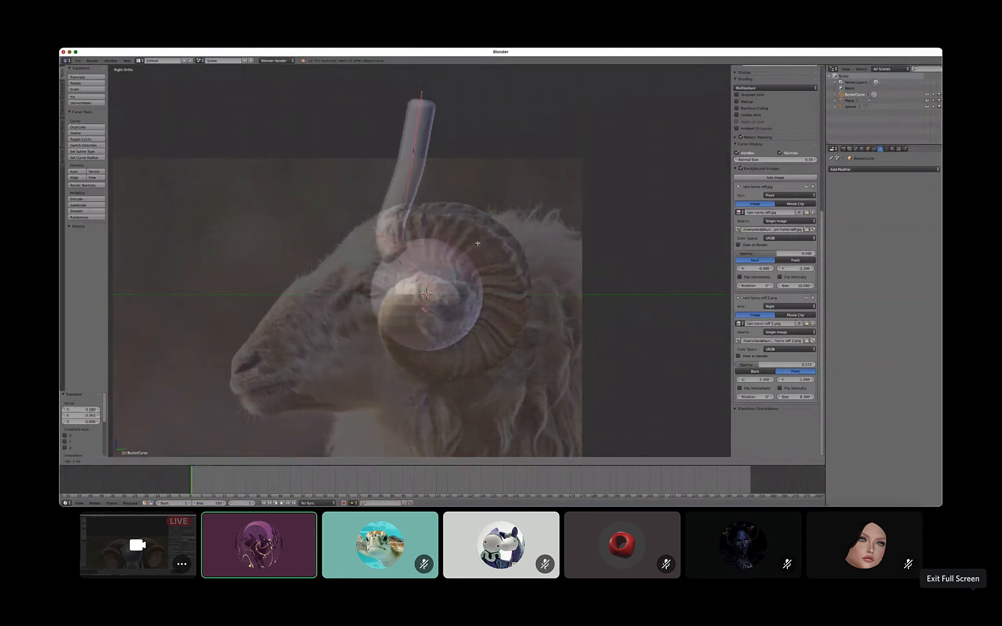
click(469, 265)
key(g)
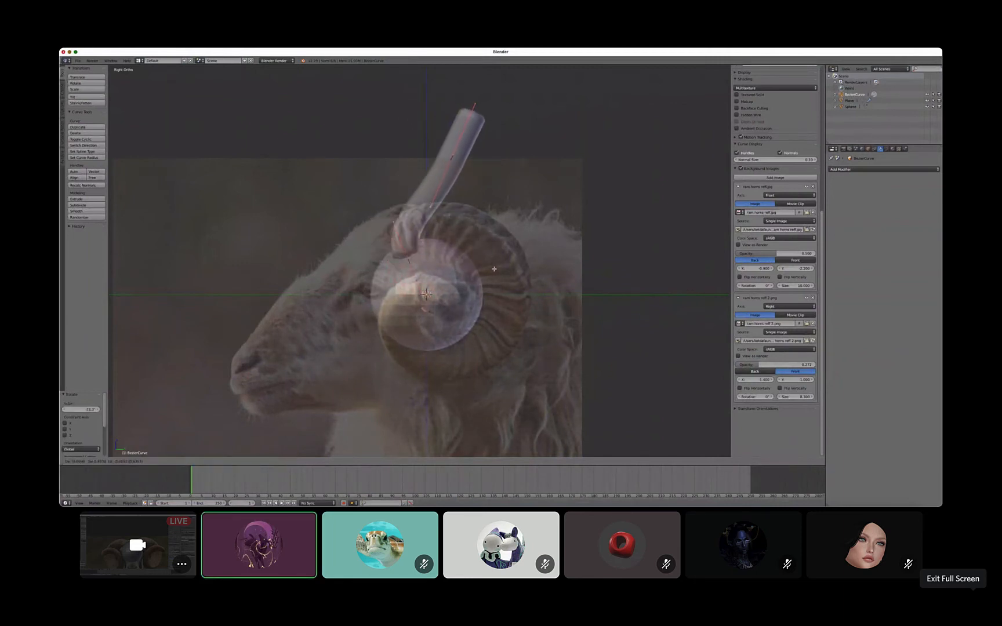
click(418, 262)
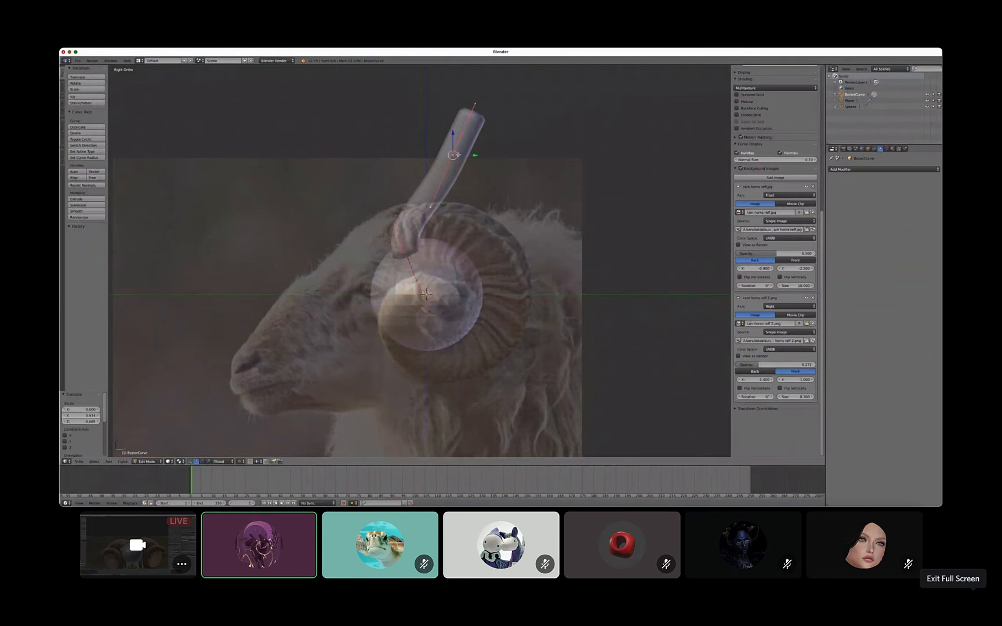
Rotate the curve's end point and move it over the top of the reference horn, then rotate the base point slightly to follow the horn's root
key(e)
click(472, 169)
key(g)
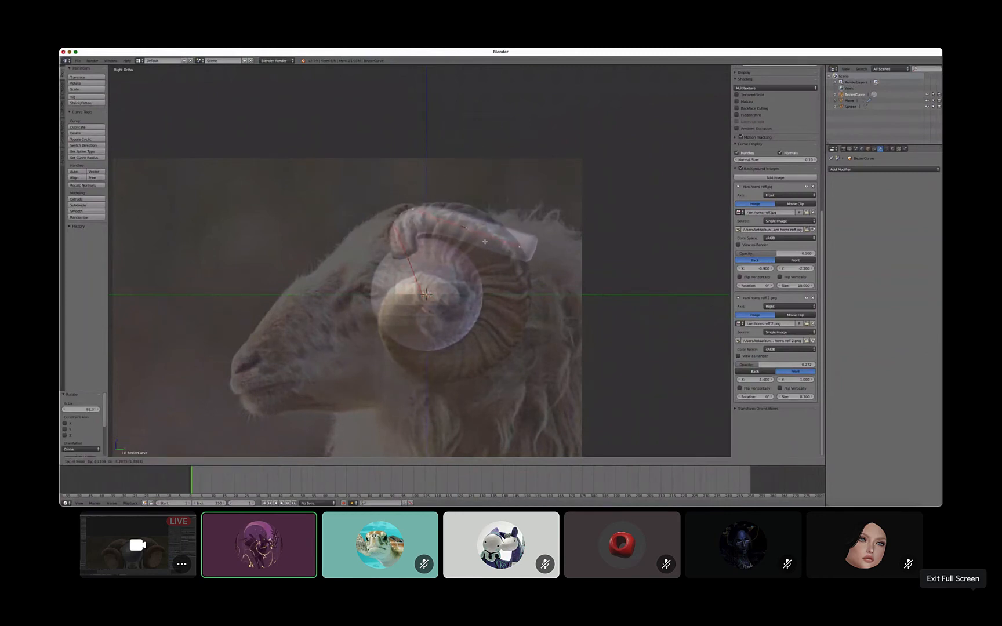
click(484, 241)
key(r)
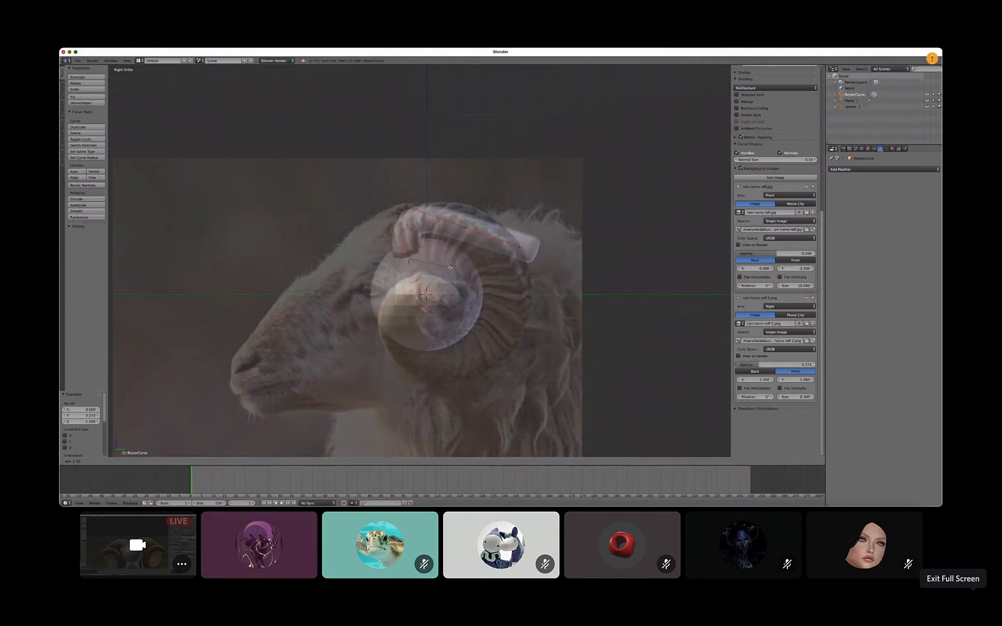
click(443, 265)
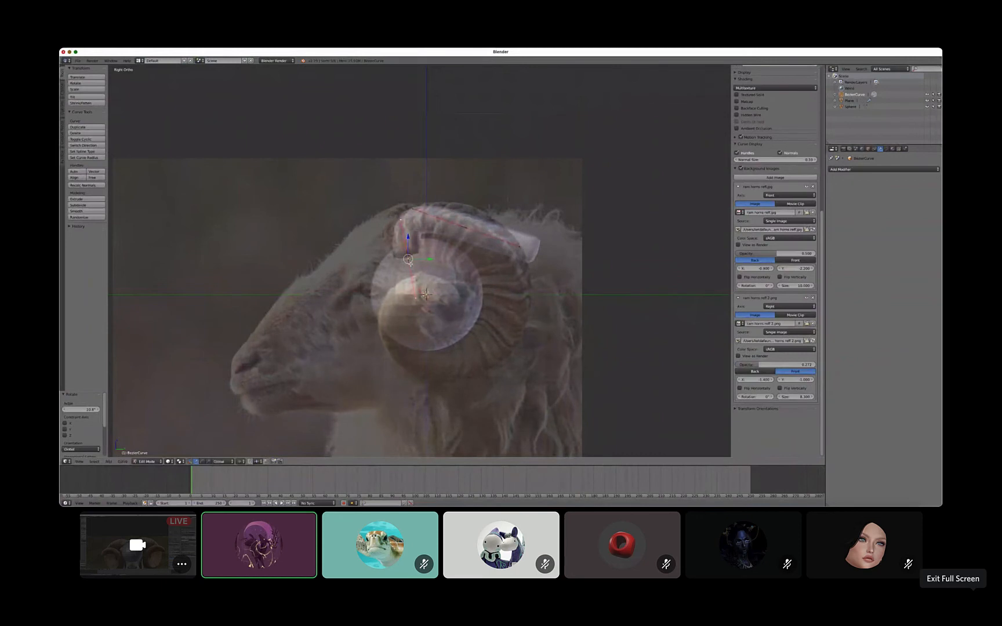
key(s)
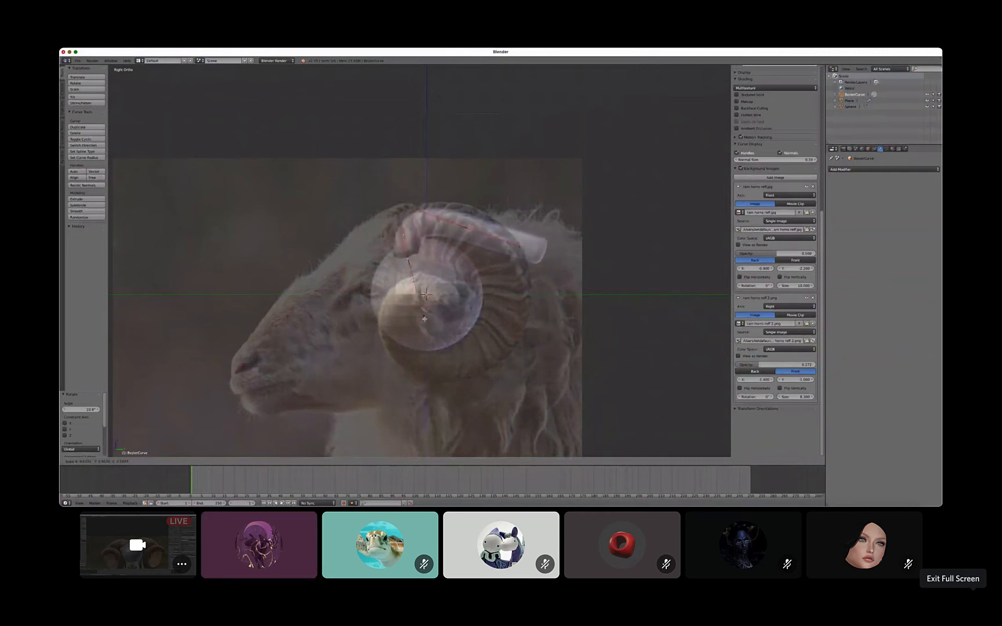
right_click(418, 303)
right_click(401, 218)
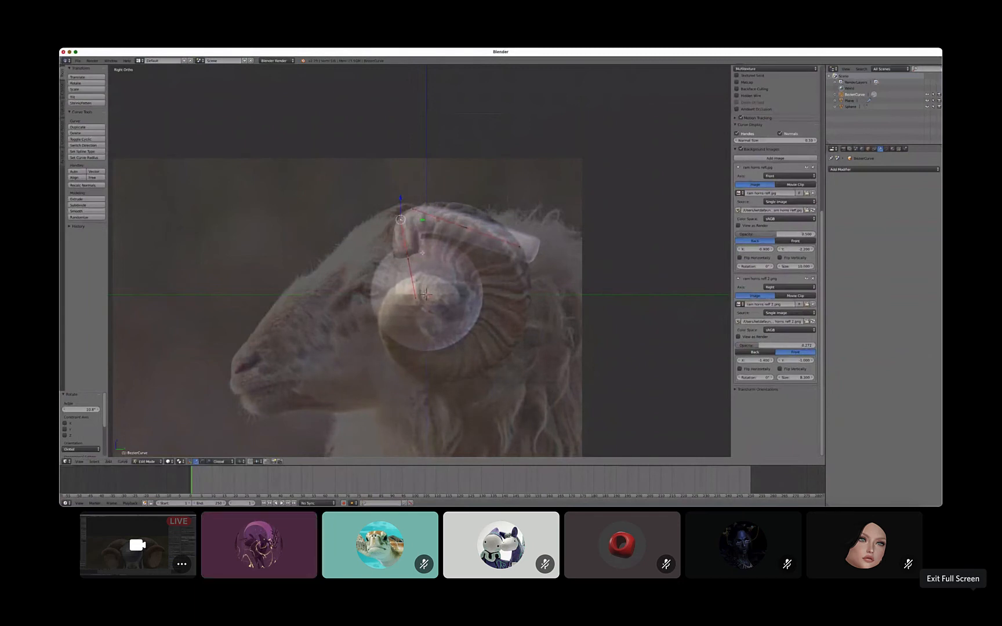
key(g)
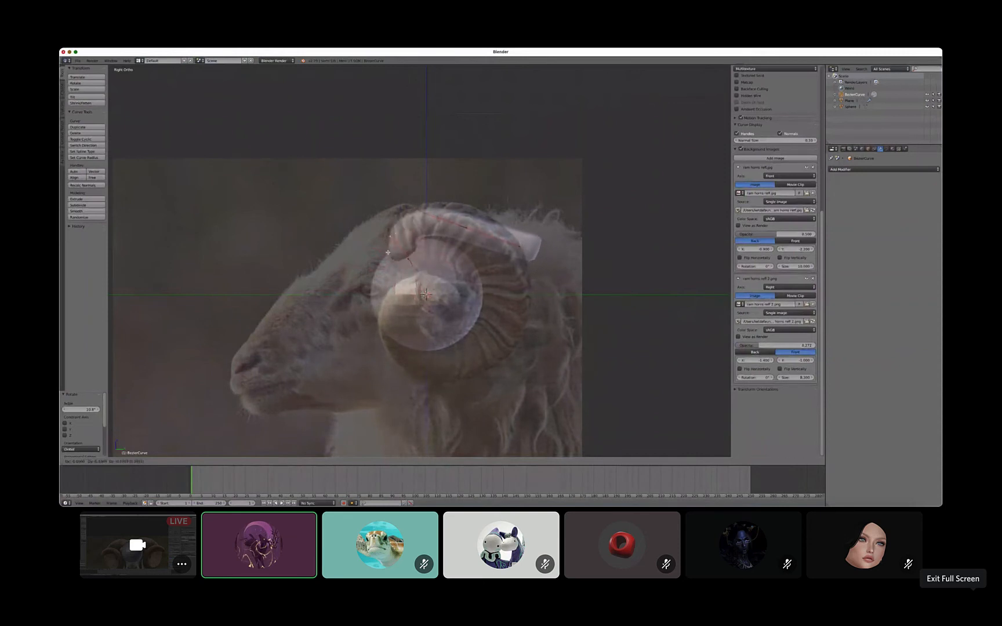
click(394, 248)
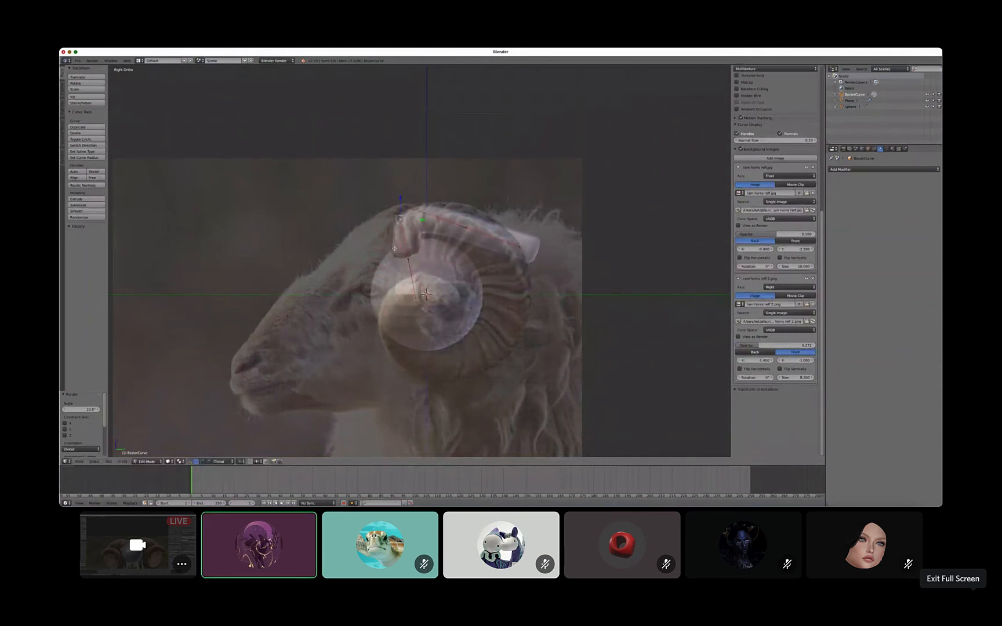
Scale down the curve's base point handles and move the point toward the front of the reference horn's root
key(g)
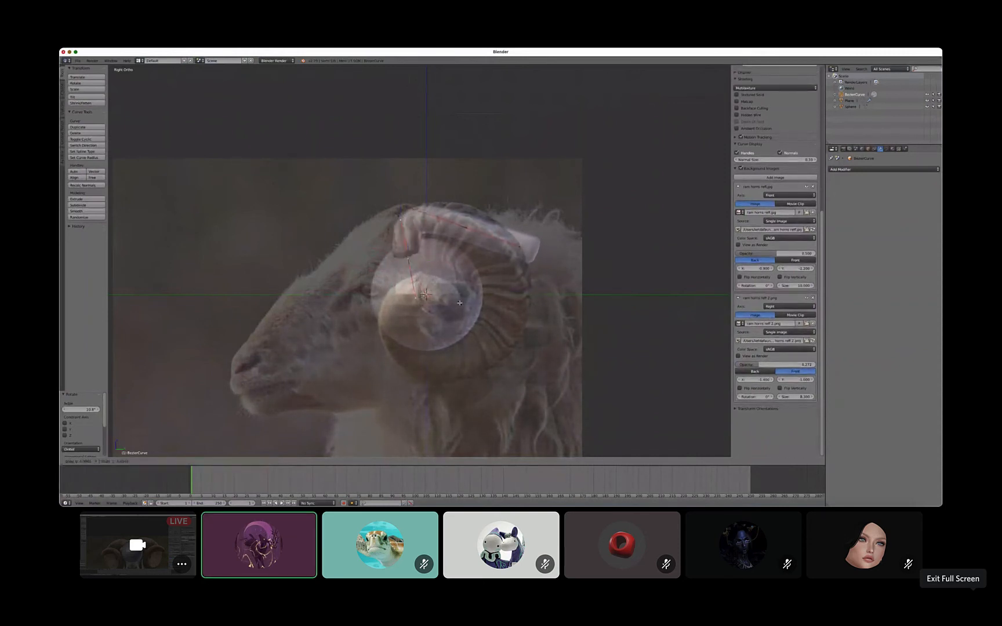
click(429, 270)
key(g)
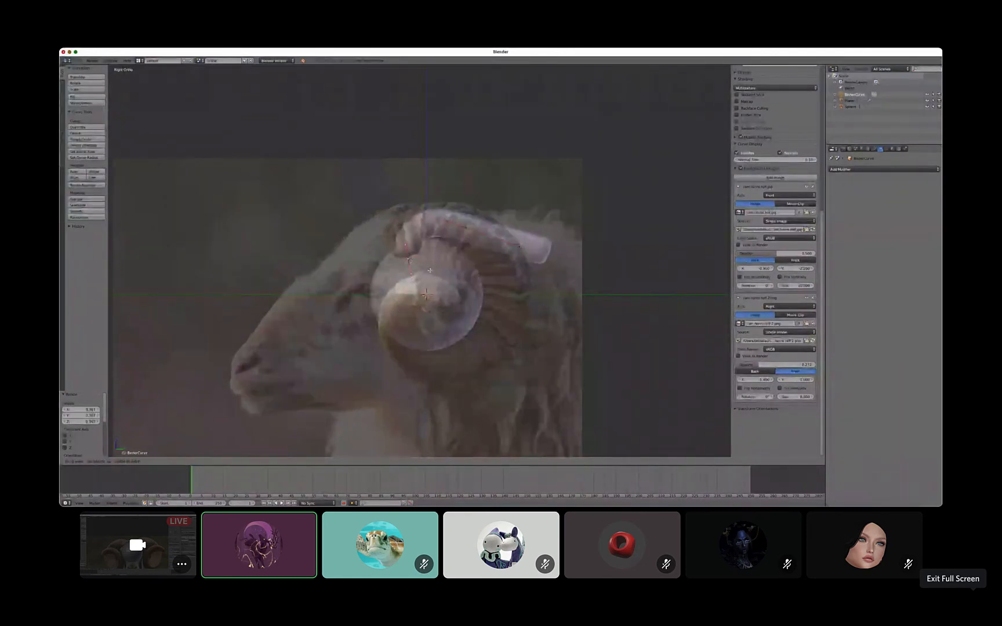
click(422, 266)
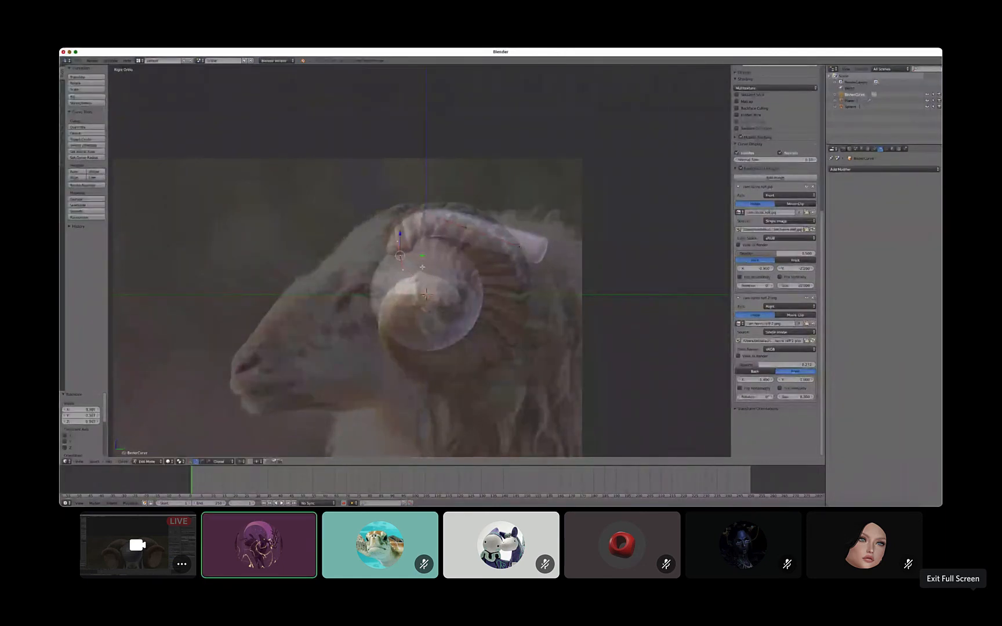
Move the curve's end point closer to the horn's upper arc, shorten its handles and nudge it slightly upward
ctrl+click(465, 227)
key(g)
click(444, 224)
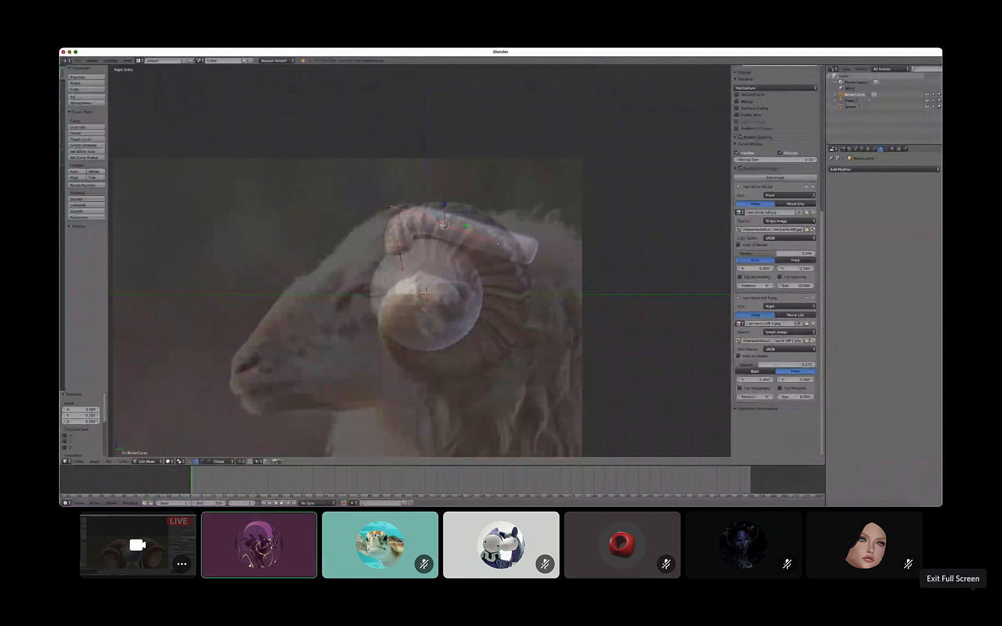
key(s)
click(470, 231)
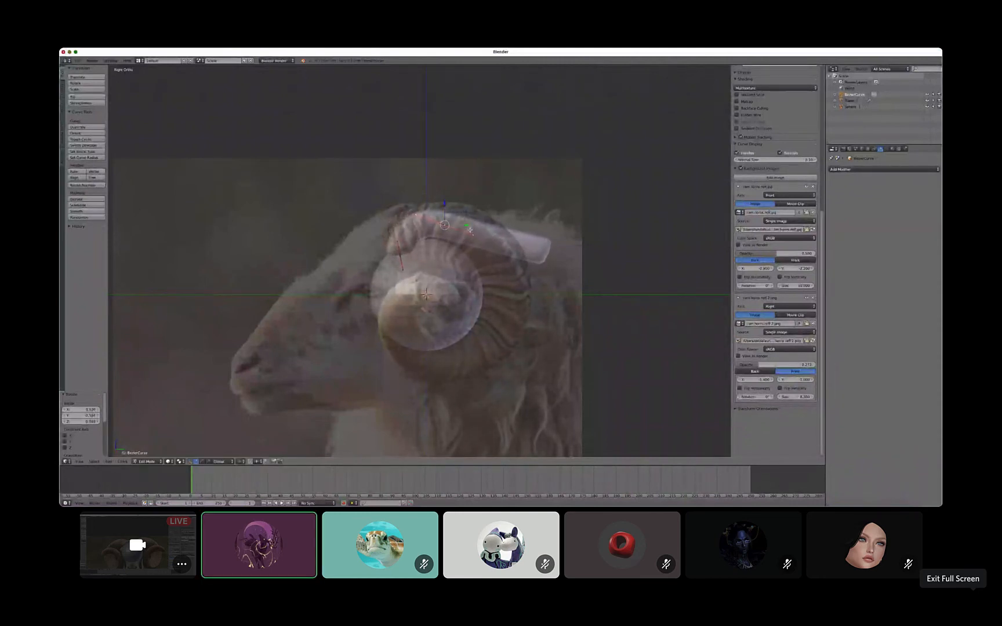
key(g)
click(472, 225)
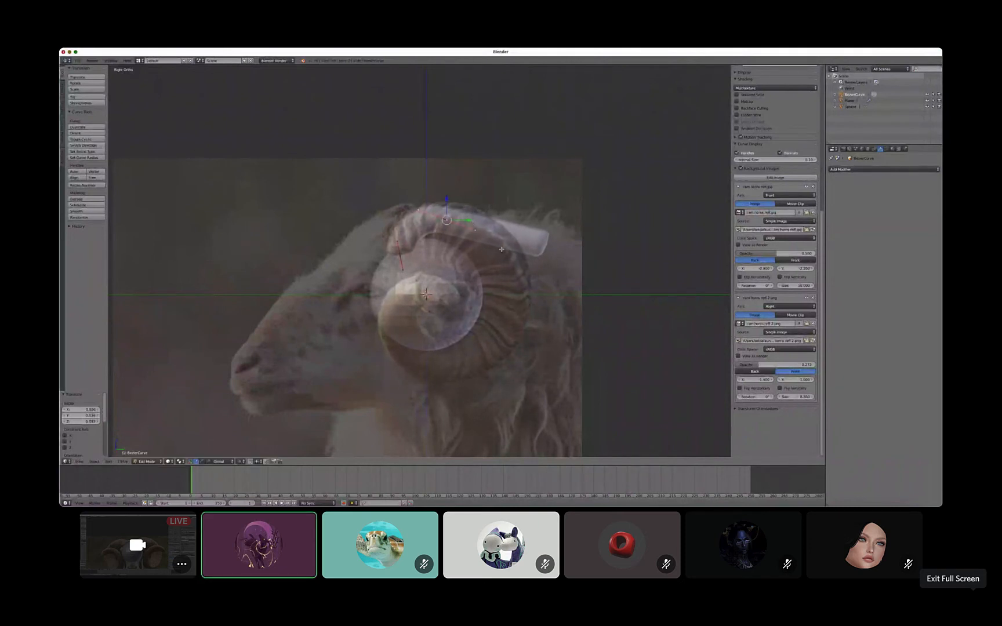
right_click(419, 210)
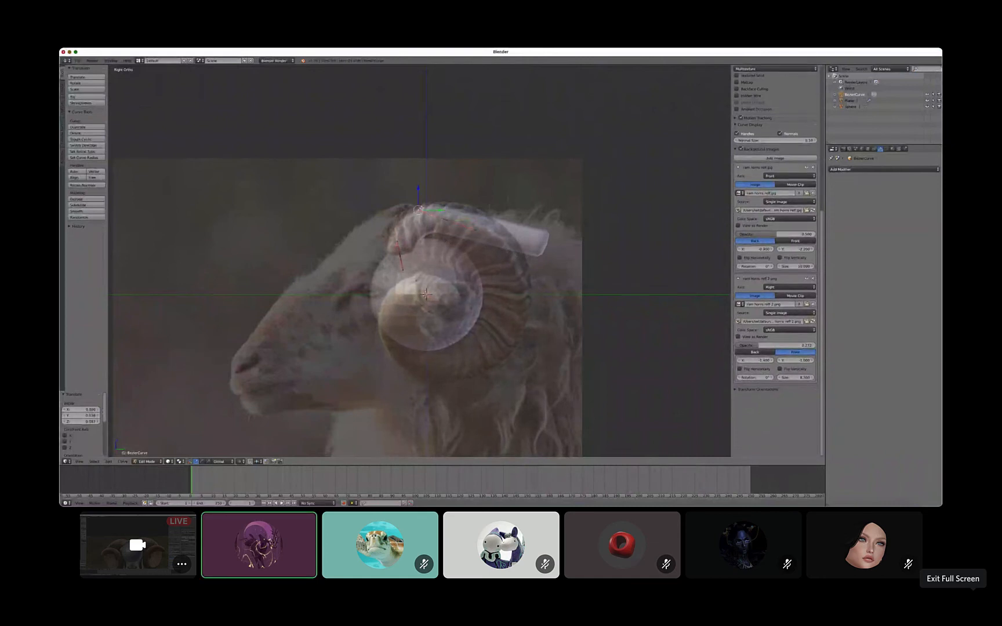
key(g)
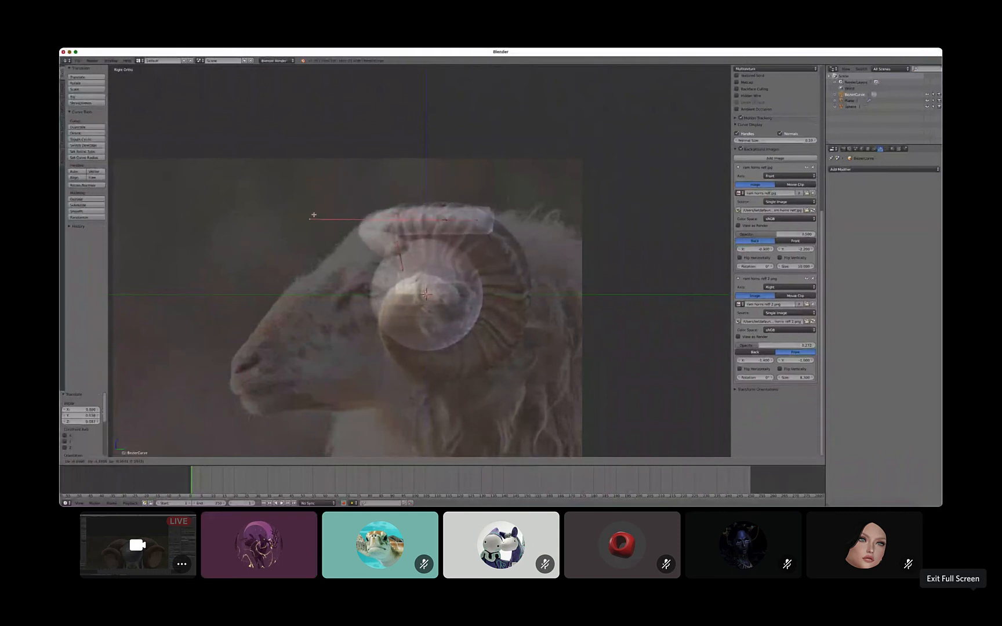
right_click(359, 162)
Rotate the curve's end point so its handles slope down along the reference horn's upper back
right_click(446, 220)
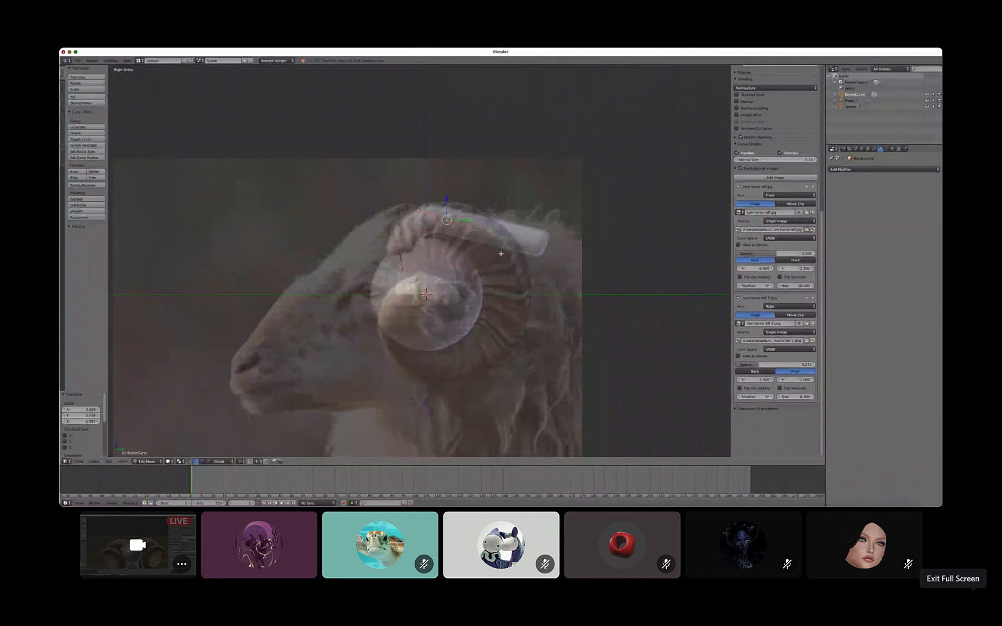
key(r)
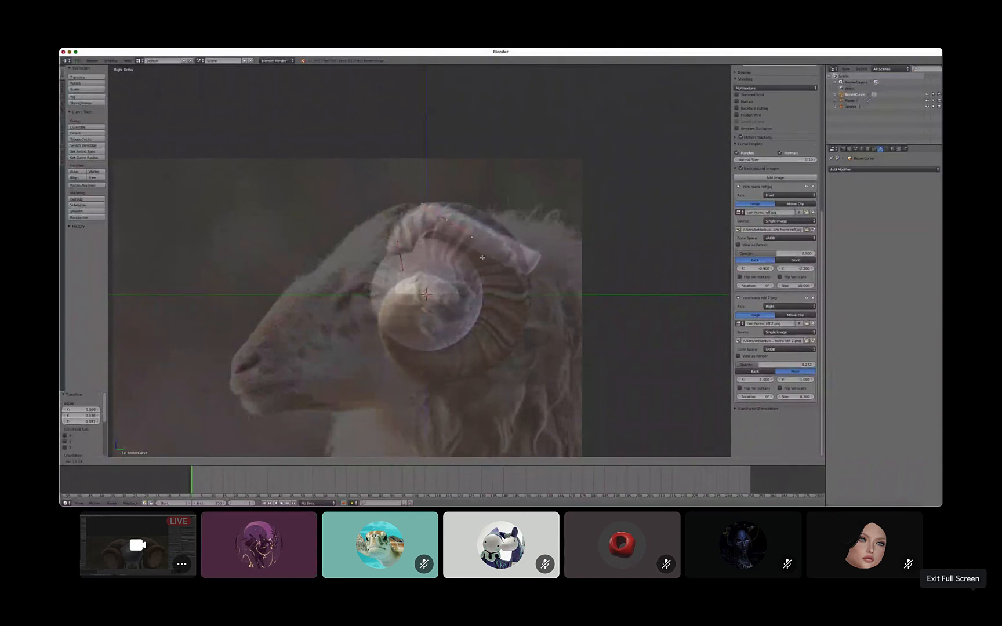
click(482, 257)
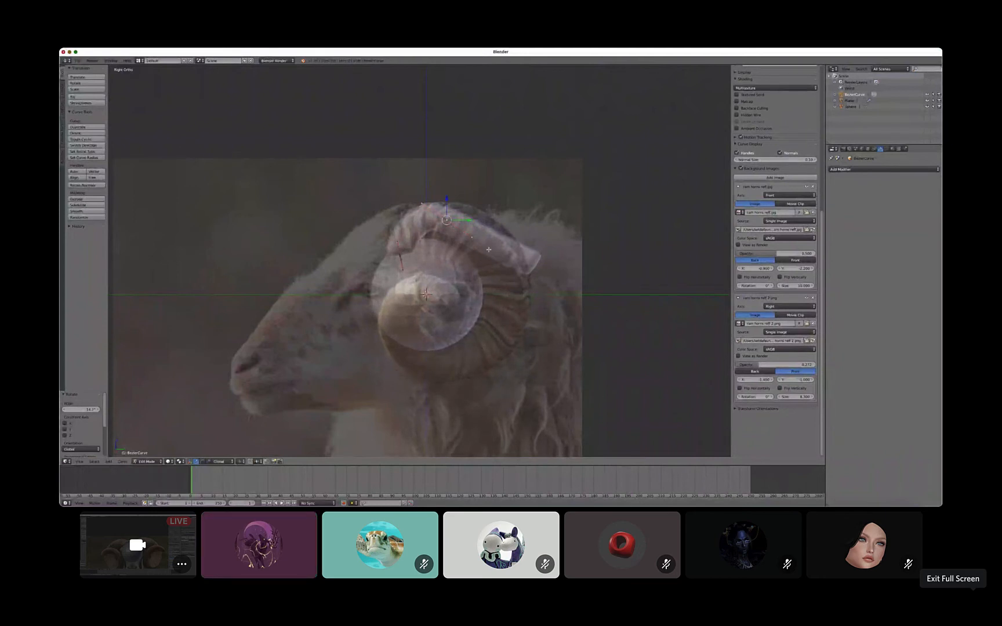
Extrude a new curve point to the back of the reference horn and rotate its handles to run nearly vertically
key(e)
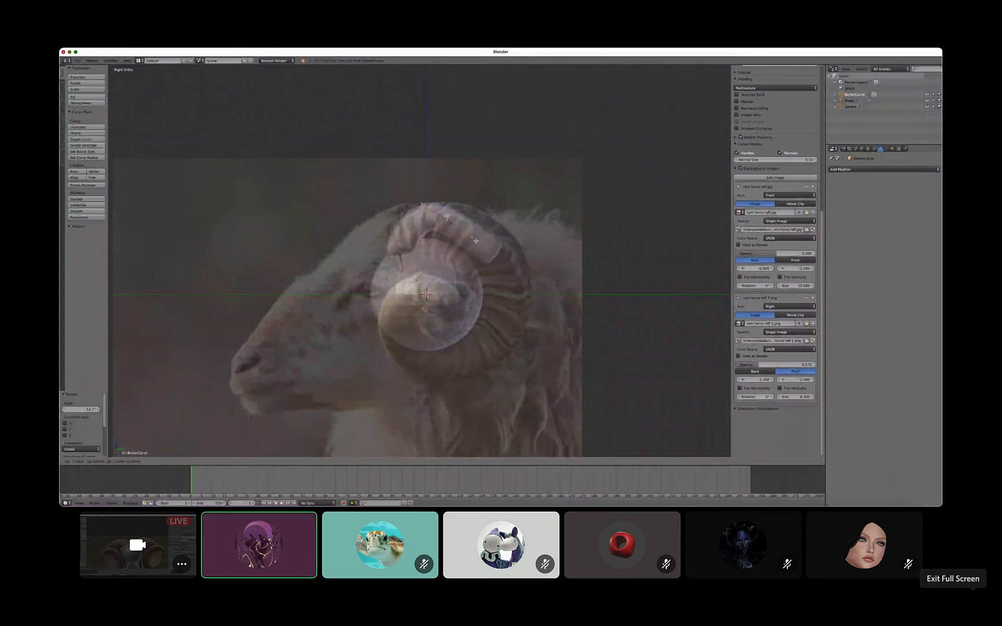
click(527, 289)
key(r)
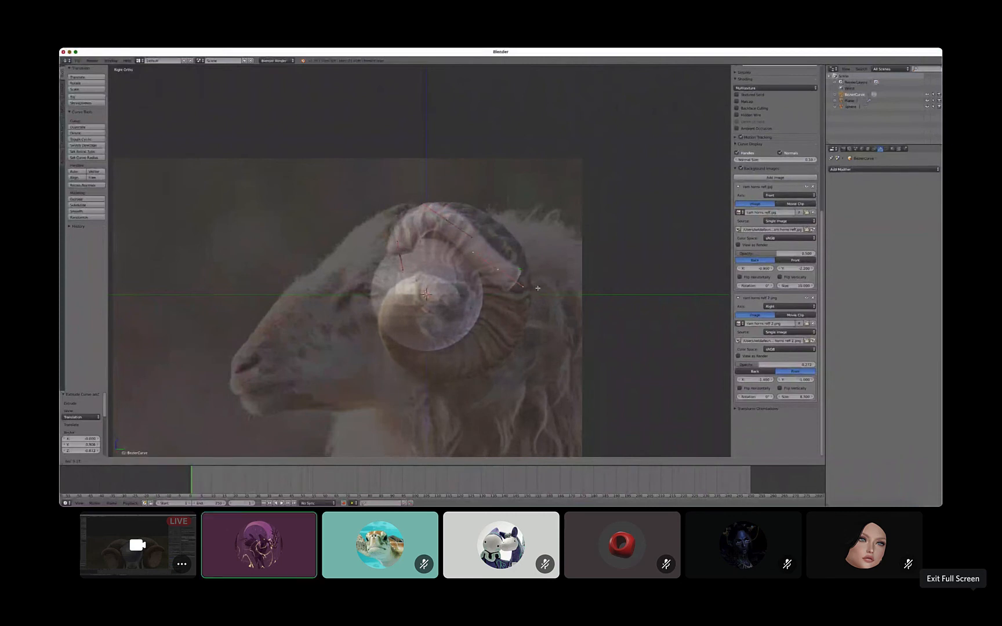
click(499, 326)
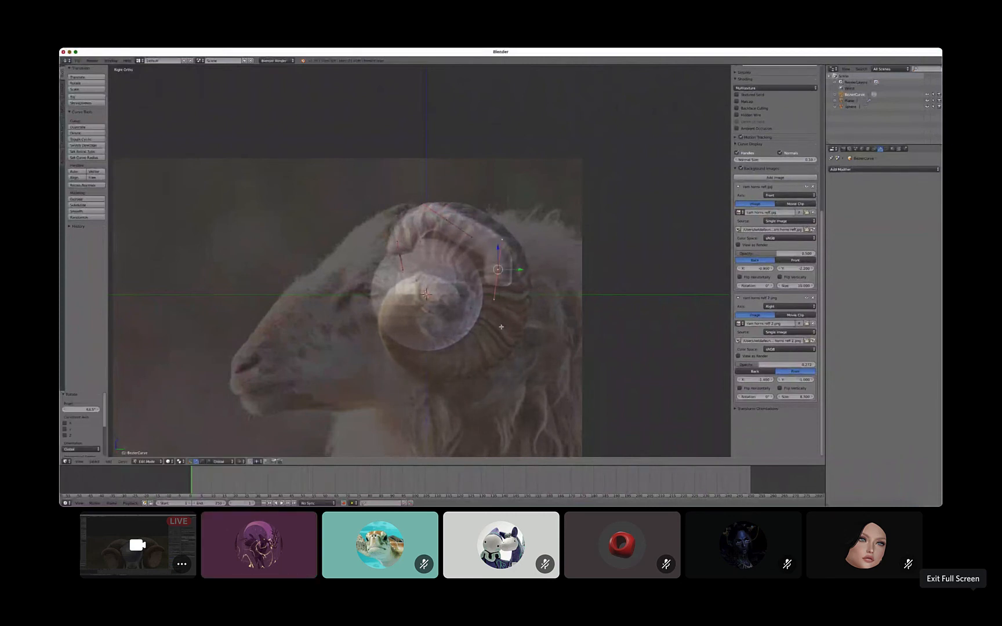
Extrude another curve point to the reference horn's lower rear, rotate its handles along the spiral and shift it into place
key(e)
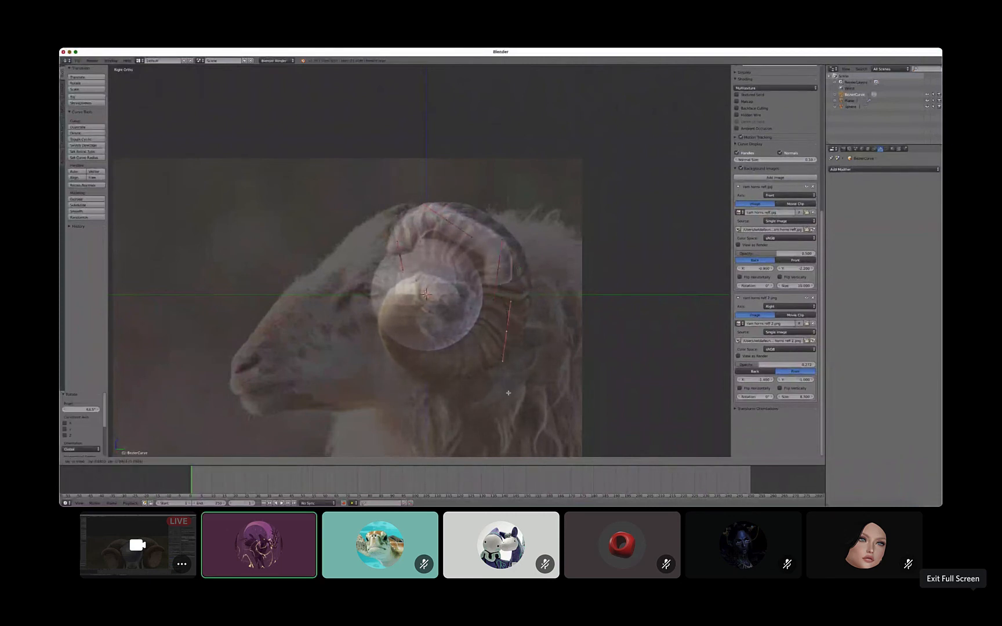
click(487, 400)
key(r)
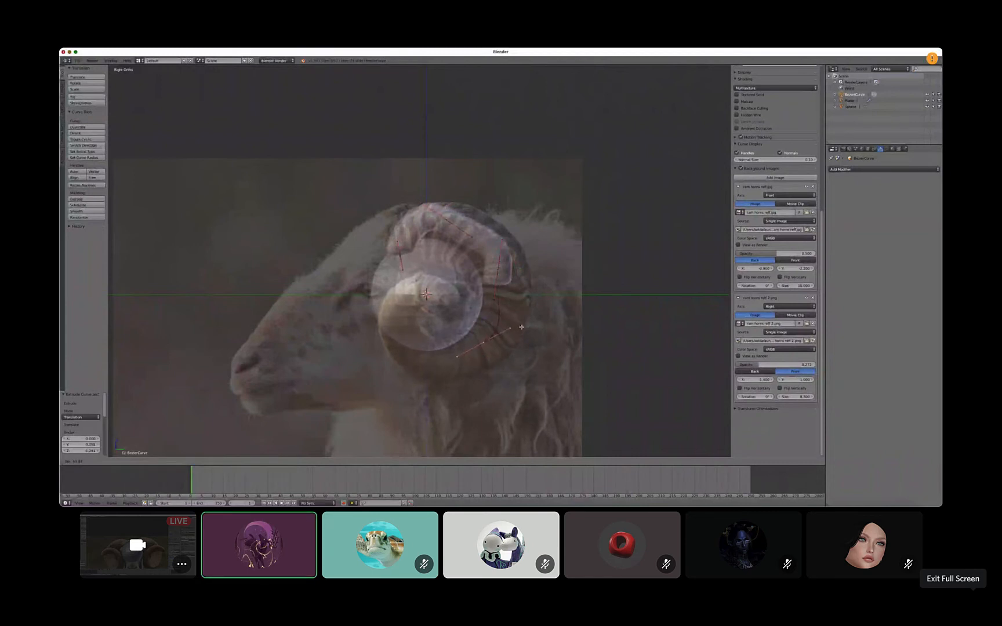
click(522, 326)
key(g)
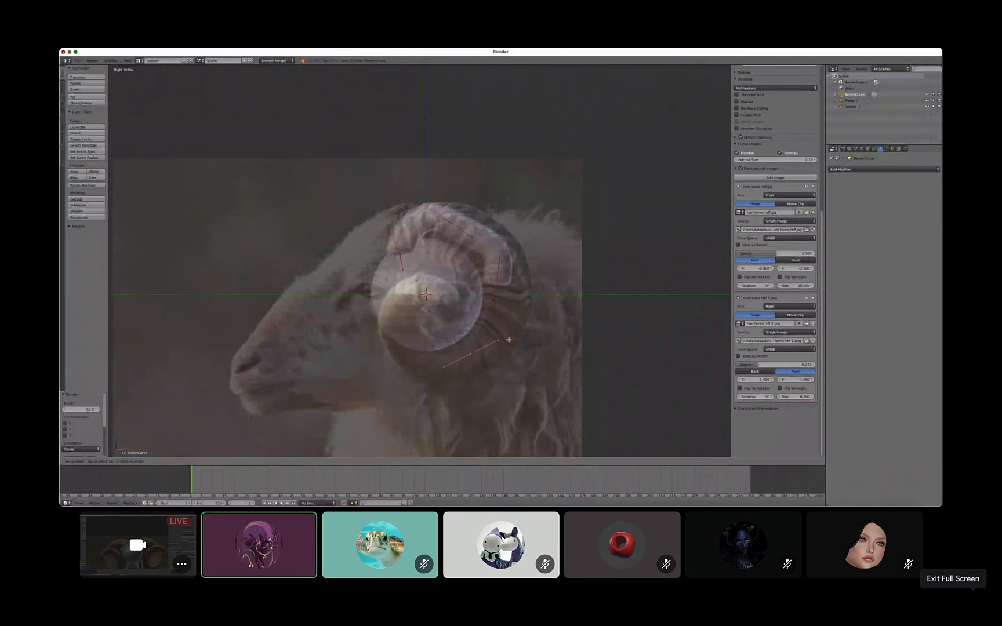
click(509, 339)
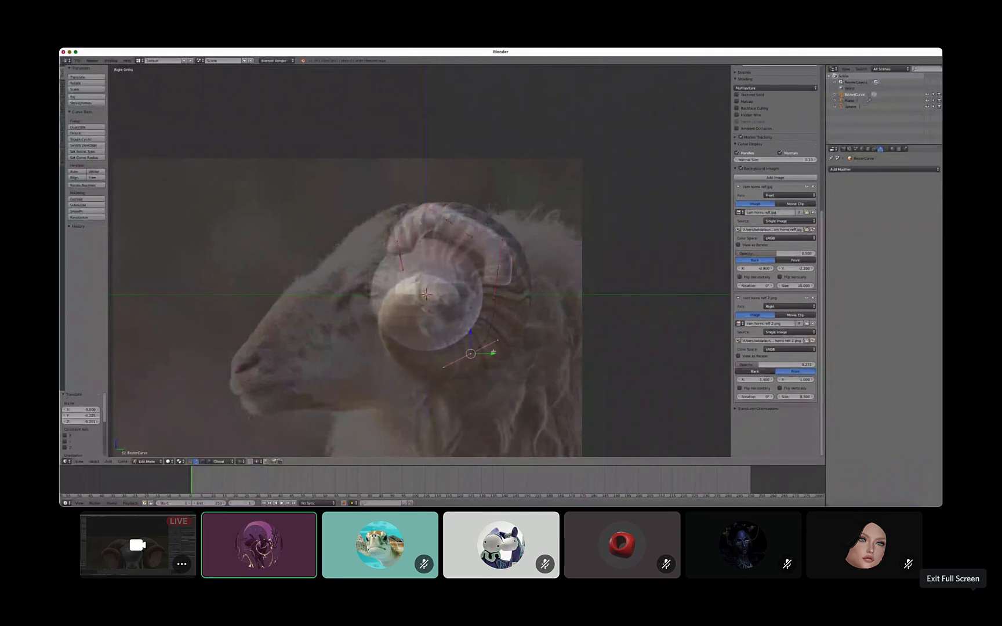
Leave curve editing and scale the horn mesh about 2.1 times along the Z axis so it extends along the curve
key(Tab)
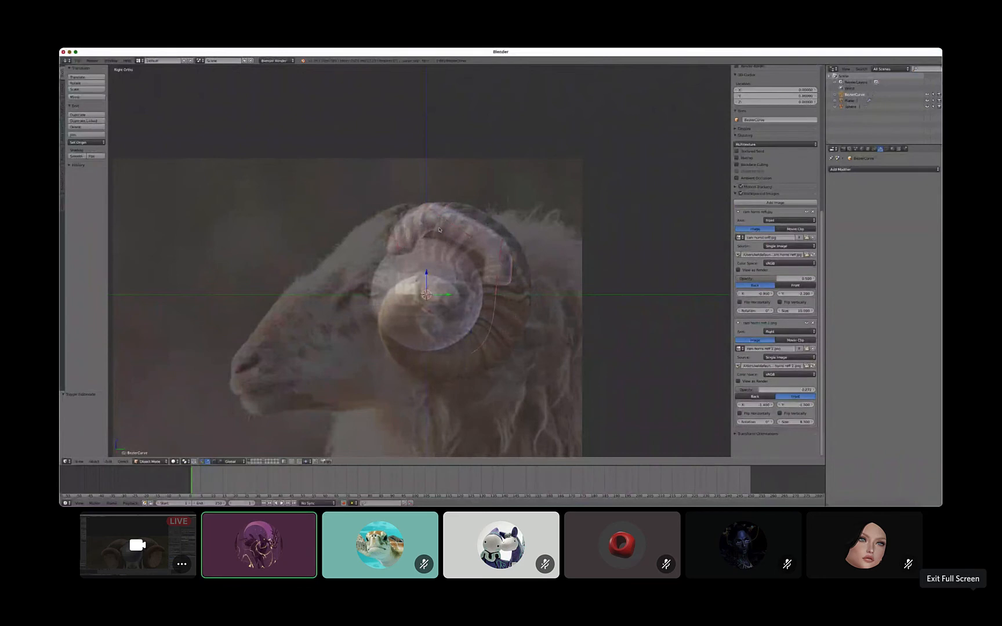
right_click(467, 238)
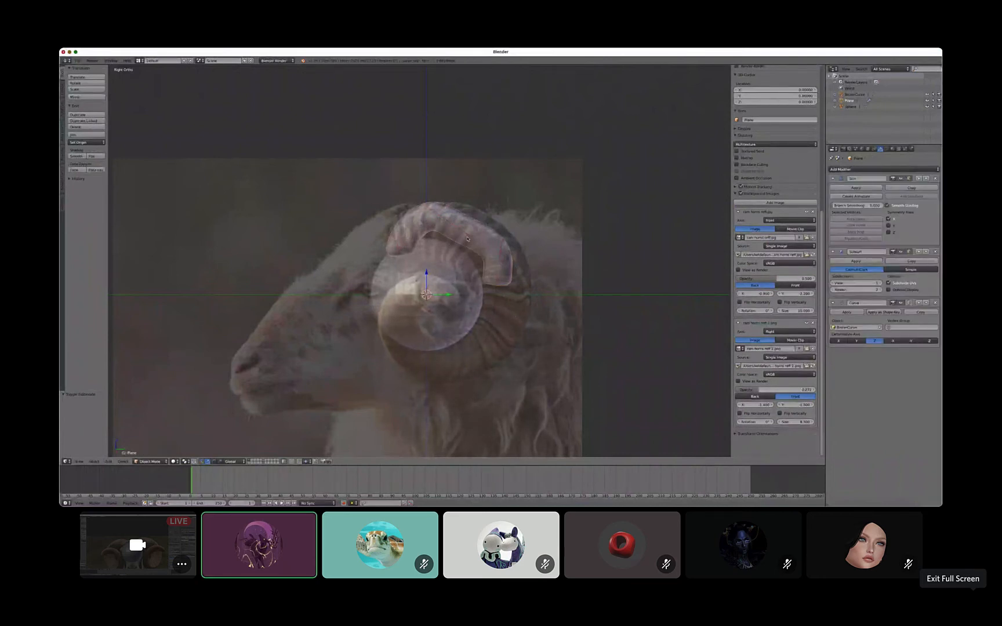
key(s)
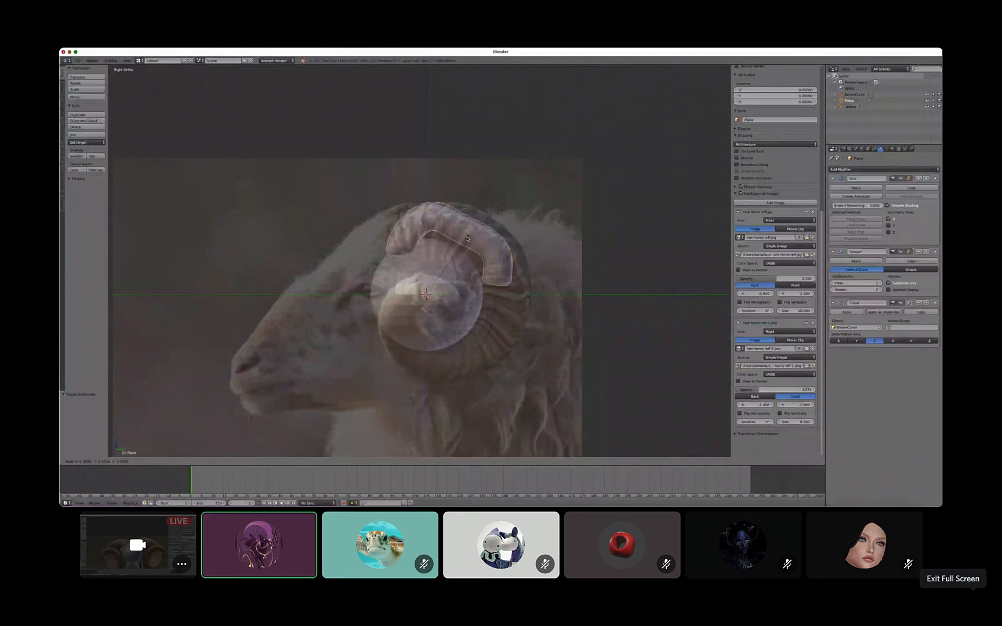
key(z)
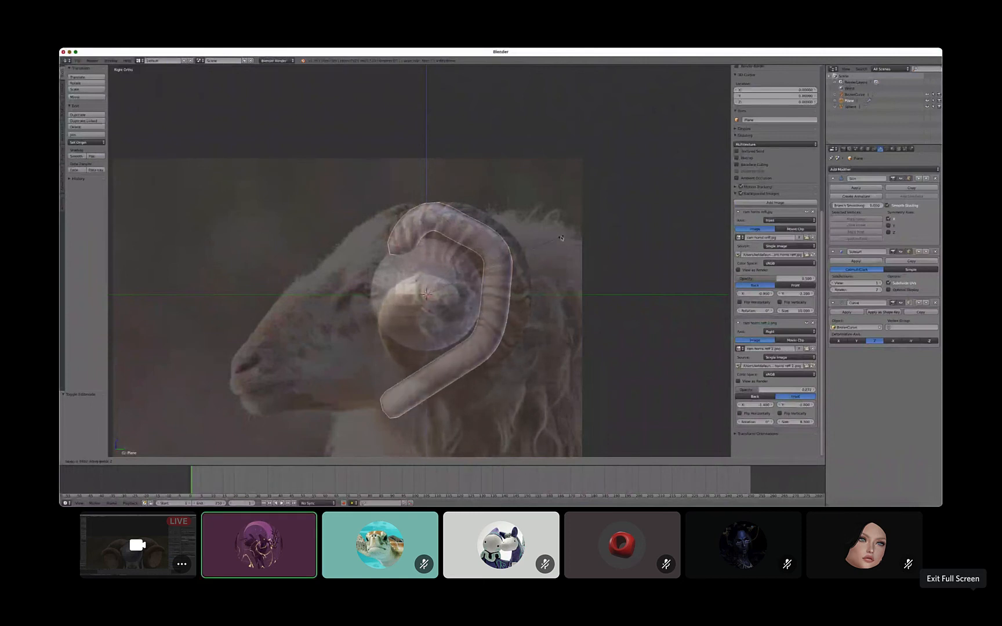
click(597, 245)
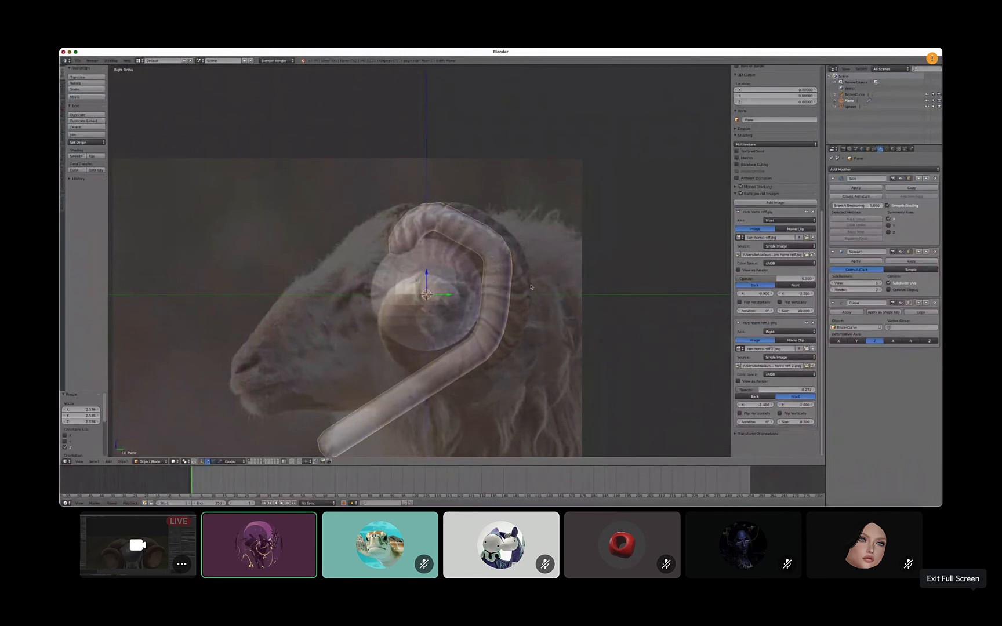
Try subdividing all of the horn mesh's vertex chain in Edit Mode, then undo the subdivision
key(Tab)
shift+middle_drag(456, 185, 461, 340)
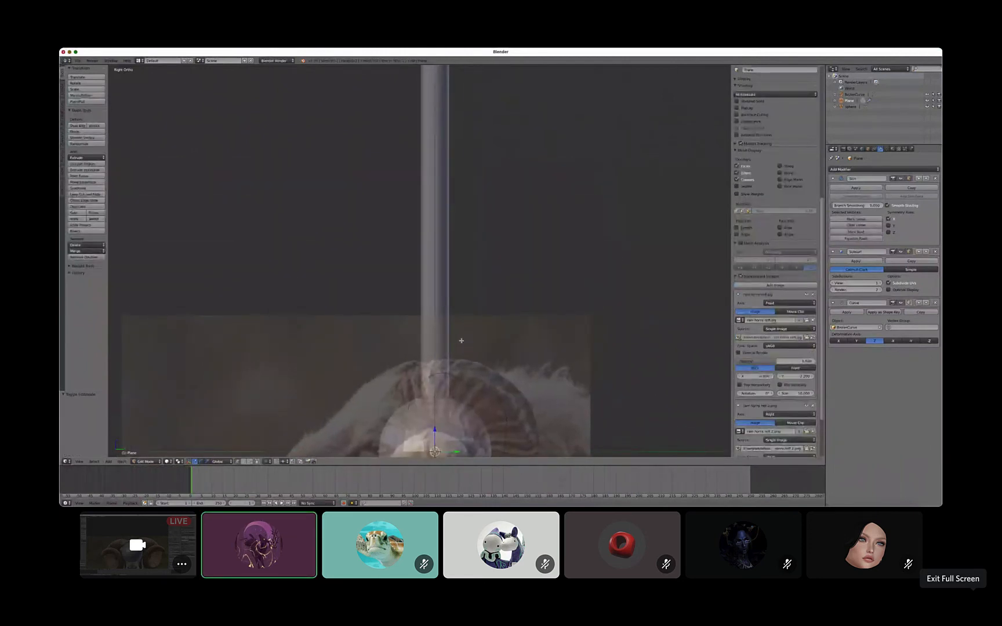
key(a)
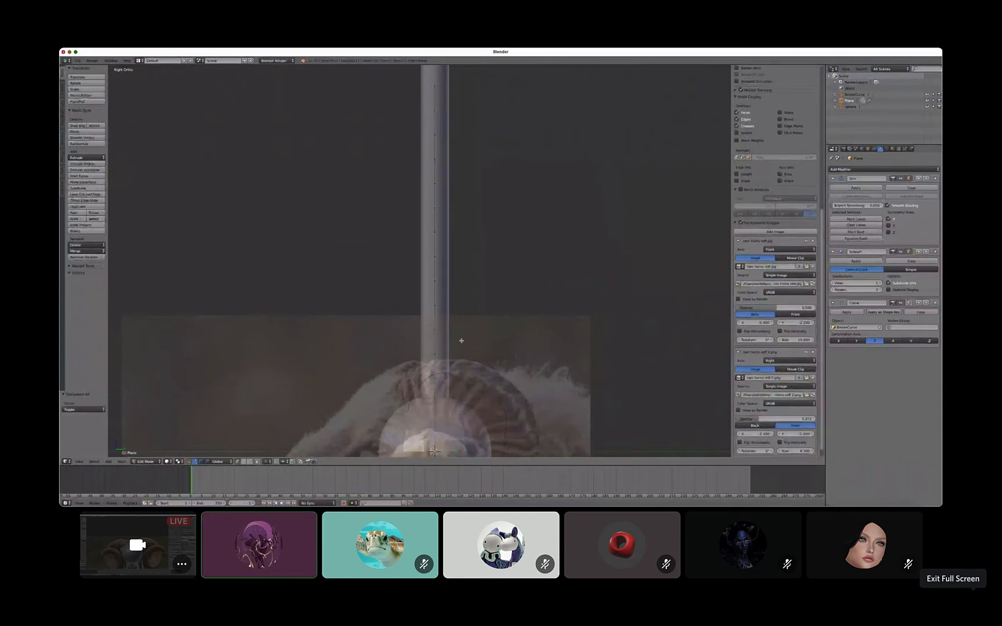
key(w)
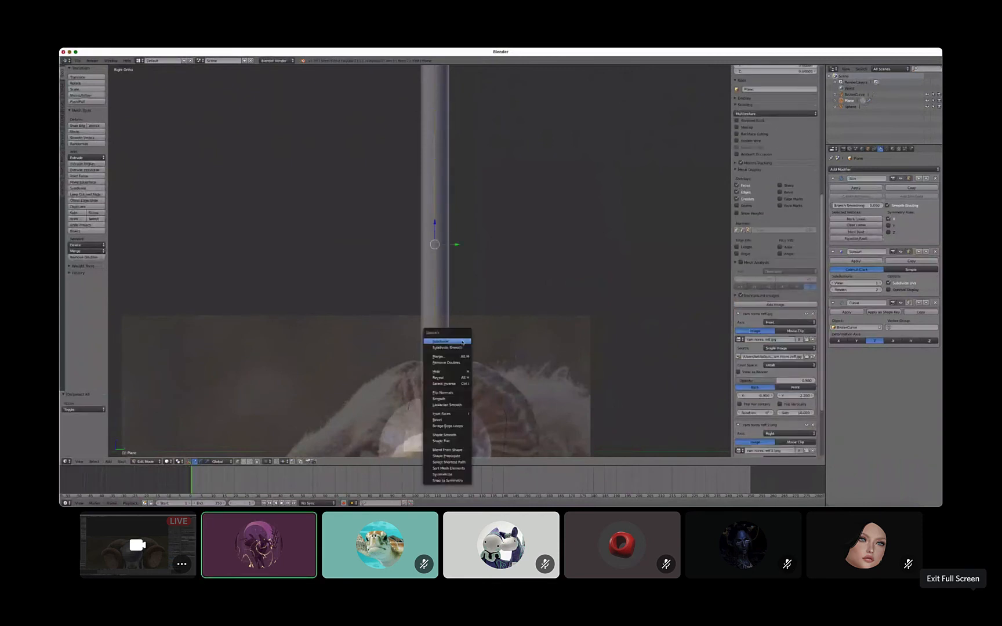
click(462, 340)
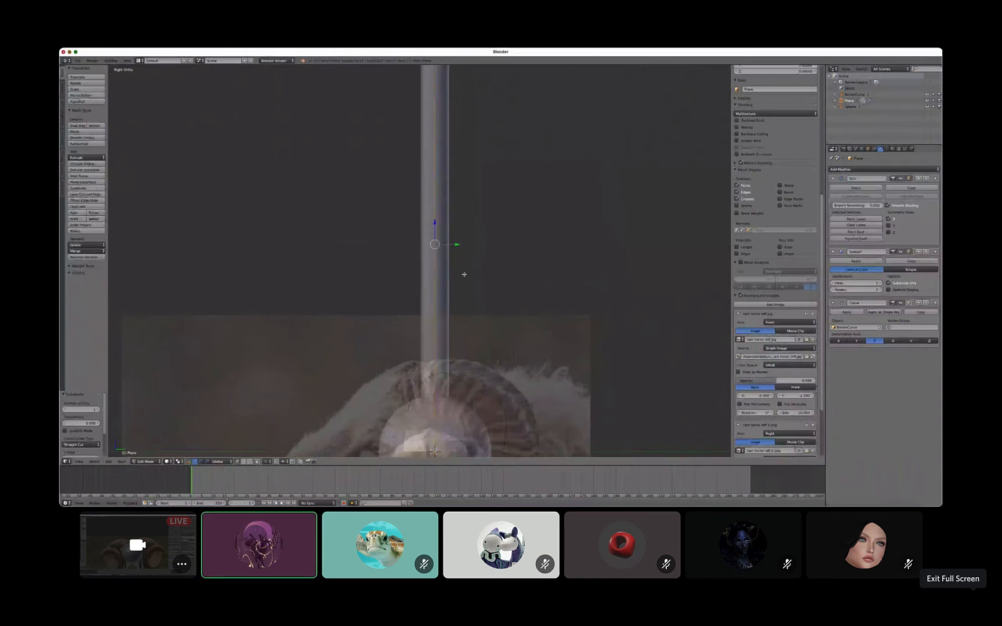
key(ctrl+z)
scroll(477, 273, down, 3)
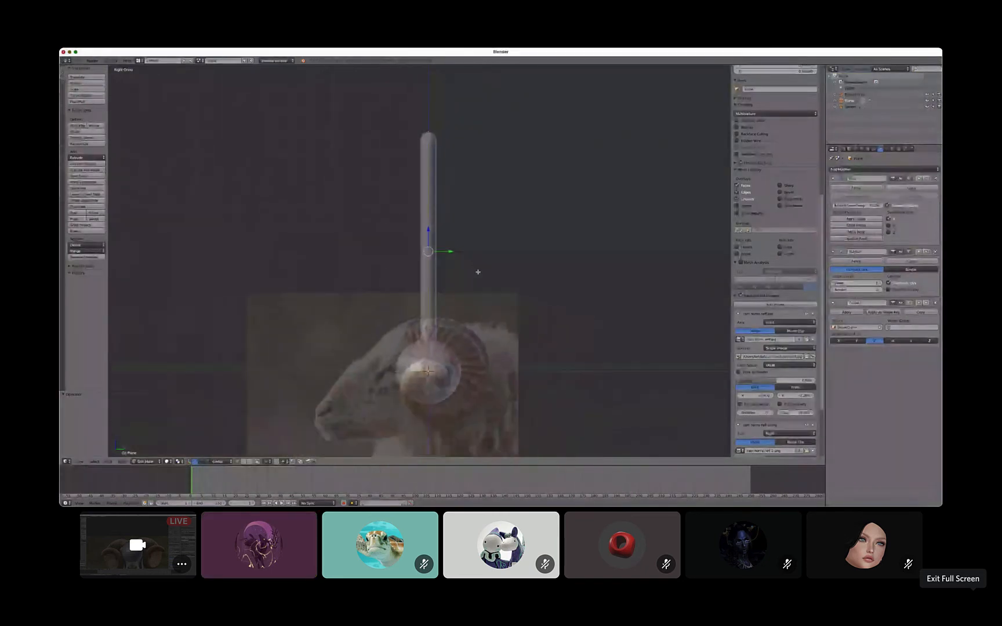
Switch from mesh editing to editing the Bezier curve and move its top and rear points outward to match the reference horn
scroll(478, 274, up, 1)
key(Tab)
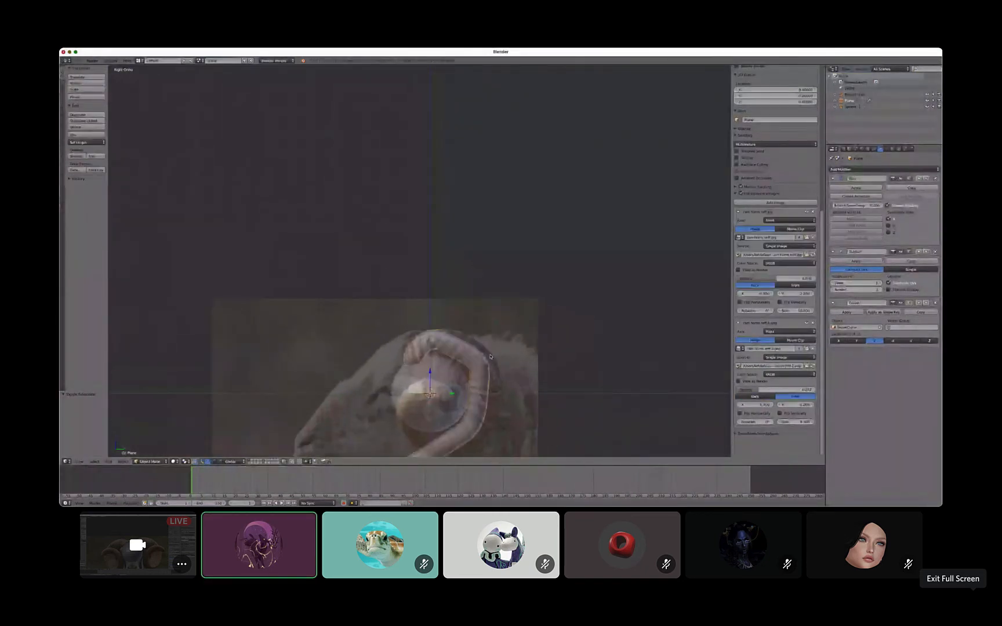
shift+middle_drag(490, 356, 502, 325)
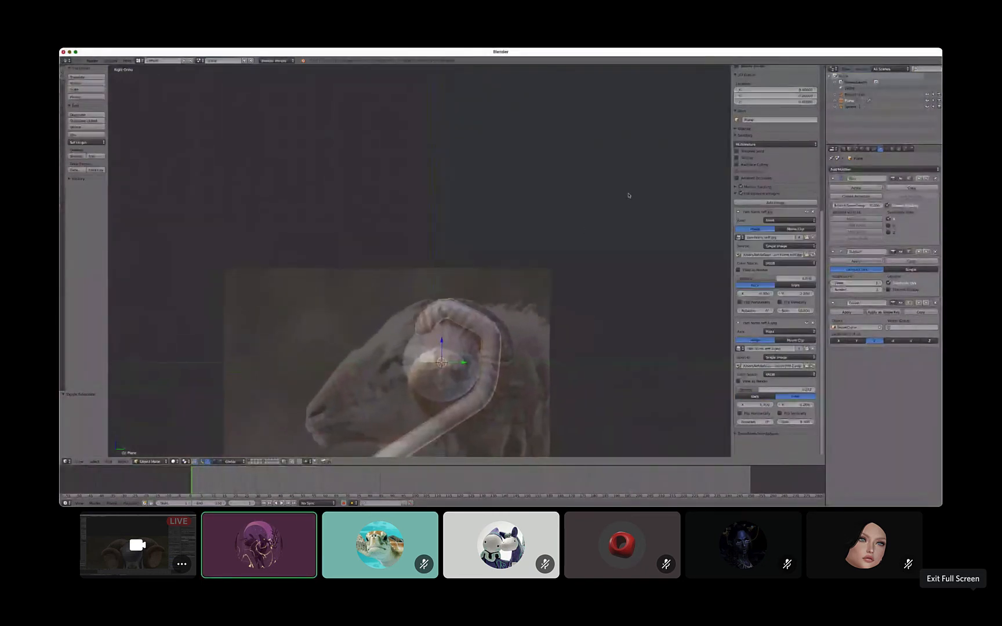
click(854, 94)
shift+scroll(595, 340, down, 3)
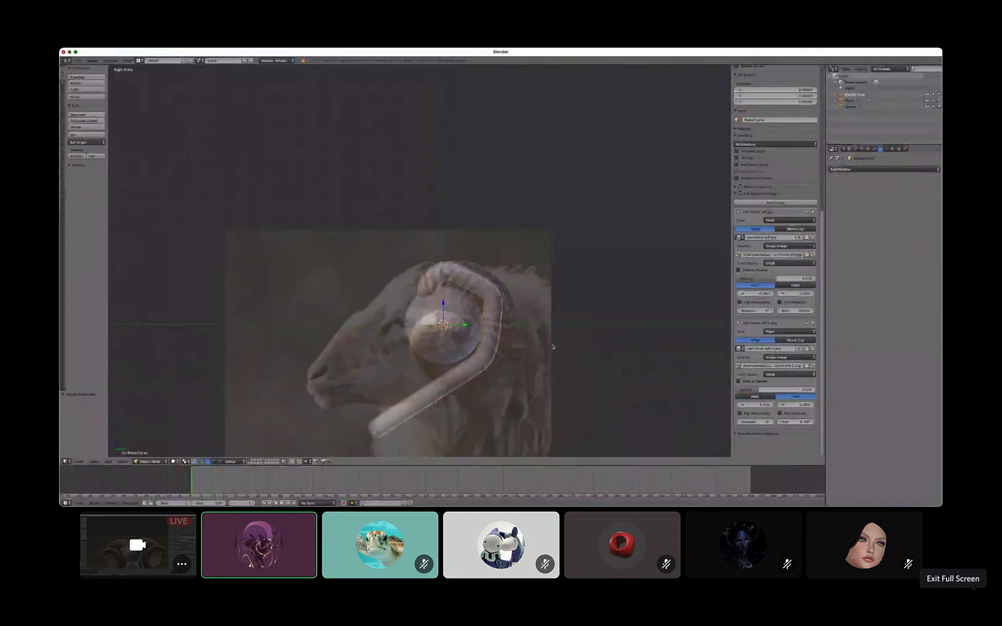
shift+middle_drag(552, 347, 544, 304)
key(Tab)
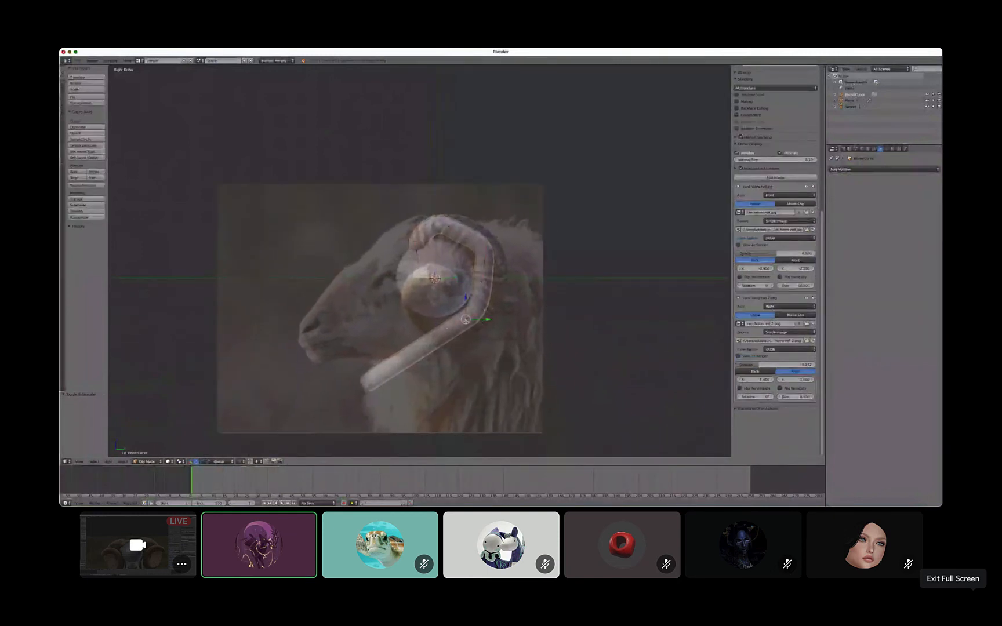
right_click(453, 229)
key(g)
click(465, 230)
right_click(483, 281)
key(g)
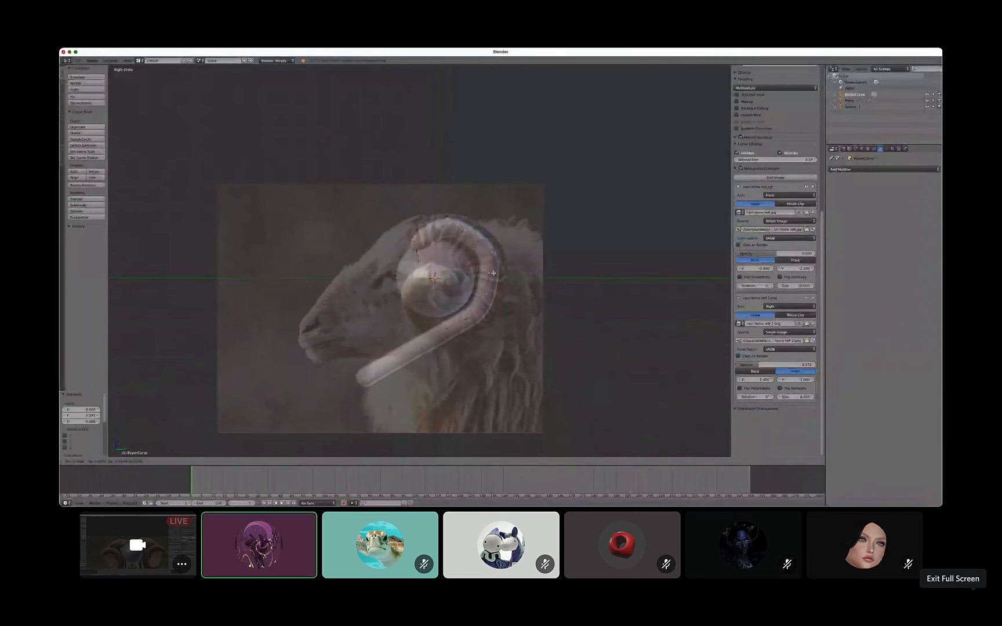
click(494, 275)
Extrude a new curve point from the lower rear to the reference horn's lower front and rotate its handles along the spiral
right_click(466, 319)
key(e)
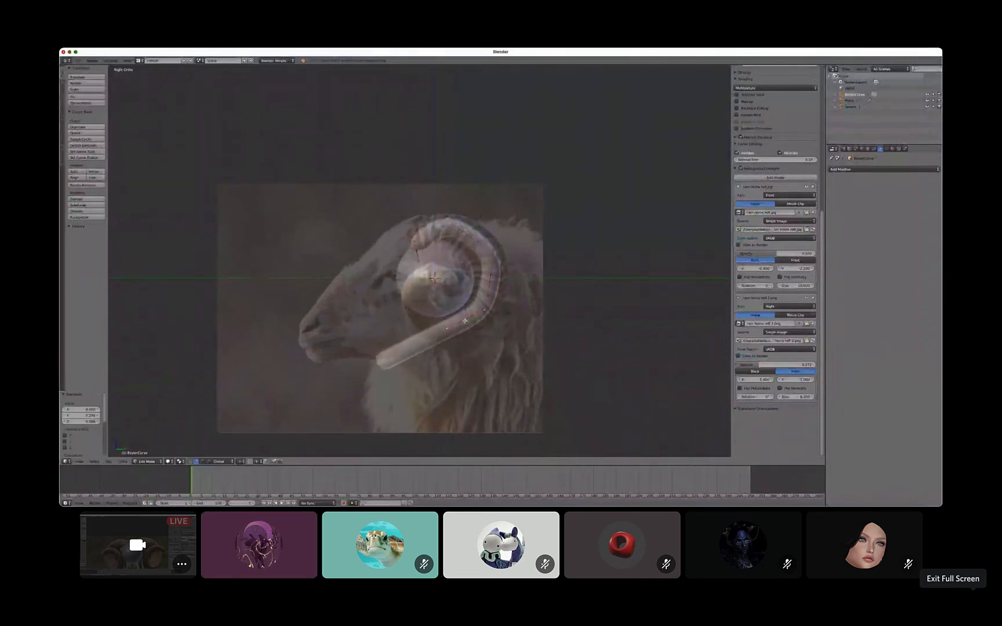
click(416, 313)
key(r)
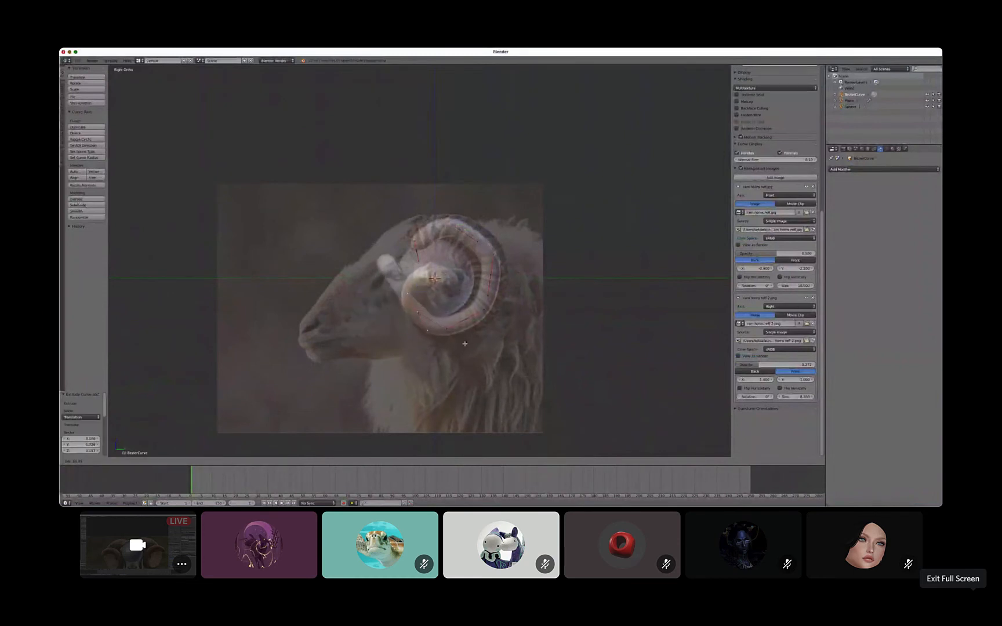
click(463, 342)
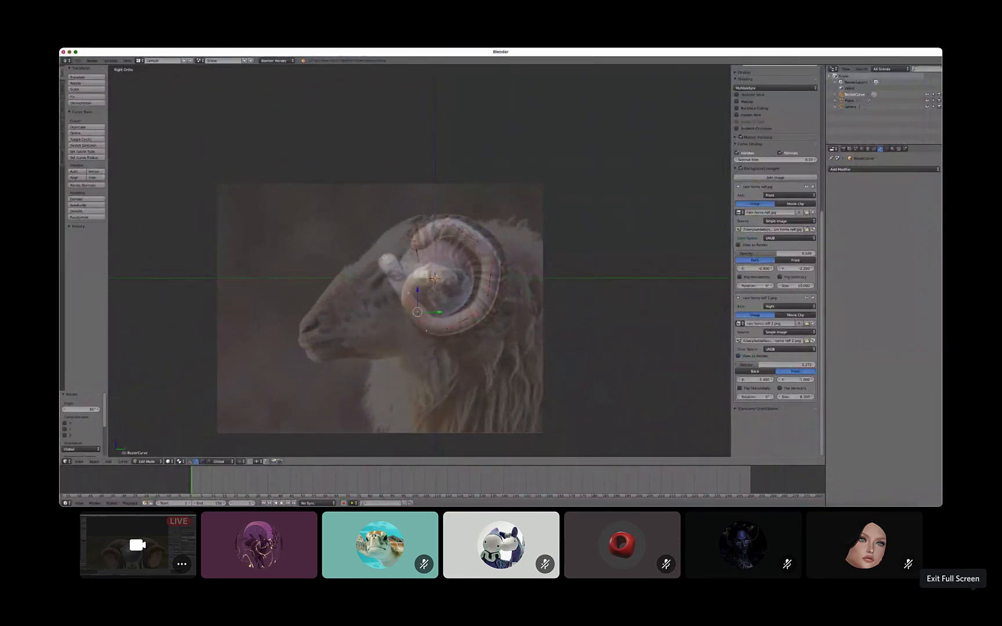
Extrude another curve point up toward the spiral's centre and rotate its handles to follow the inward curl
key(e)
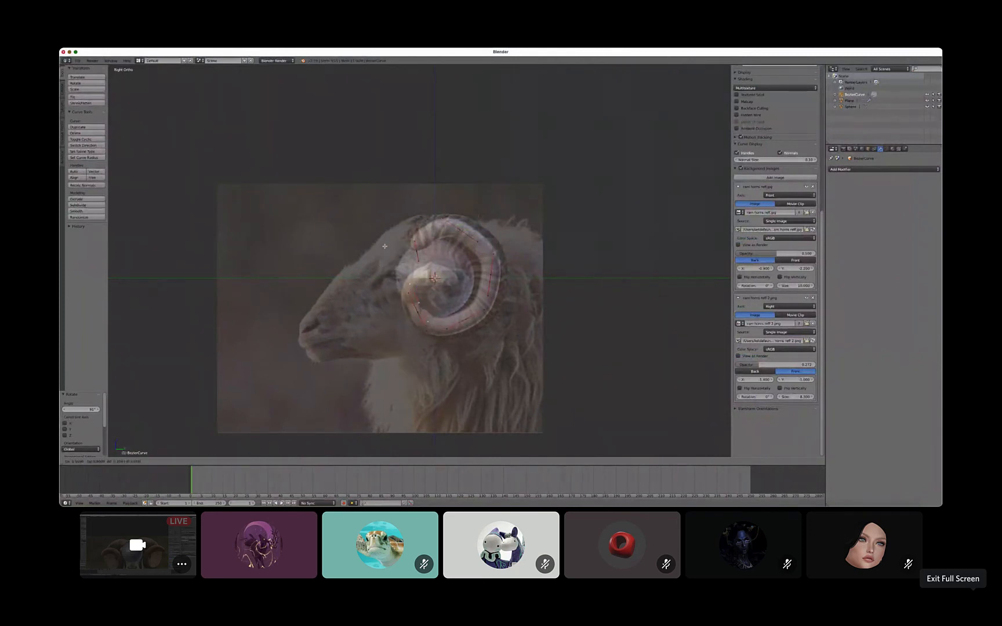
click(408, 221)
key(r)
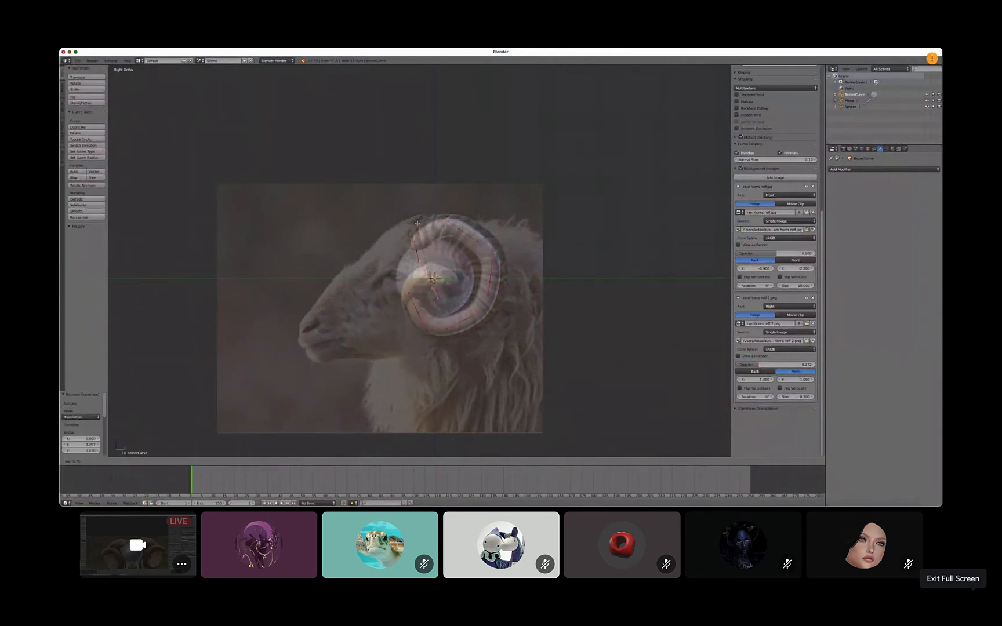
click(450, 274)
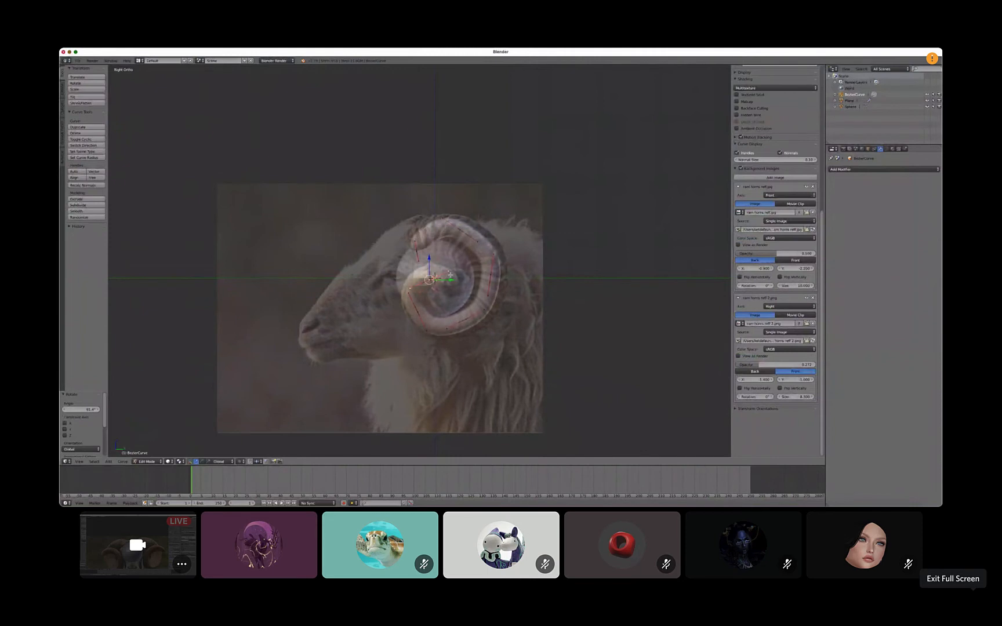
Extrude a final curve point toward the back inside the spiral and rotate its handles downward to finish the curl
key(e)
click(473, 274)
key(r)
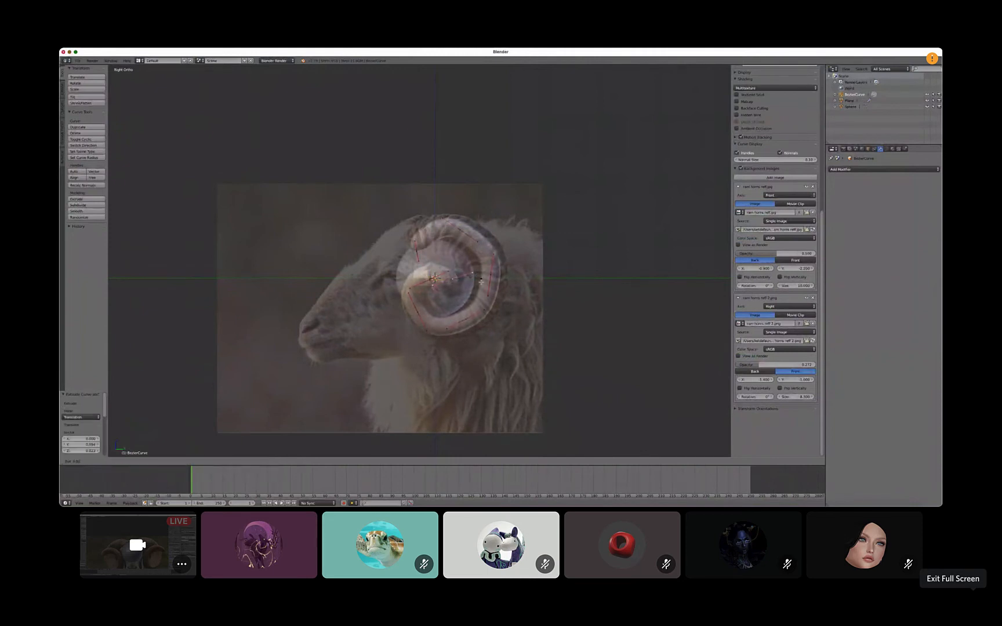
click(478, 306)
scroll(477, 306, down, 2)
mouse_move(474, 307)
middle_down()
mouse_move(497, 316)
mouse_move(505, 296)
mouse_move(504, 333)
mouse_move(515, 324)
mouse_move(487, 302)
mouse_move(486, 336)
mouse_move(494, 338)
mouse_move(500, 306)
mouse_move(496, 320)
mouse_move(472, 313)
middle_up()
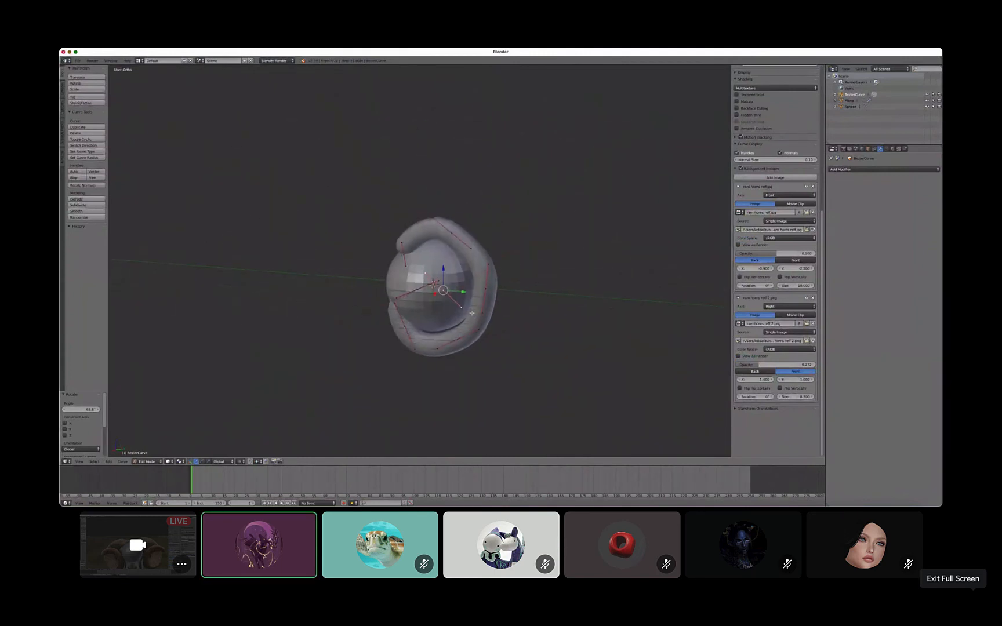
Select every curve point except the horn's base point and move them about 0.48 outward along X in front view
key(KP_3)
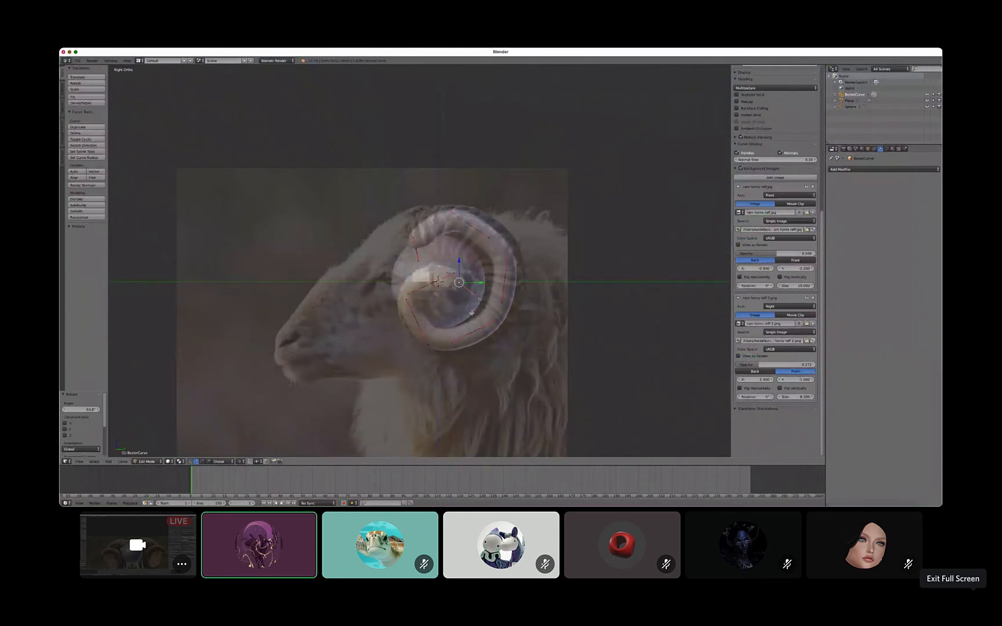
key(KP_1)
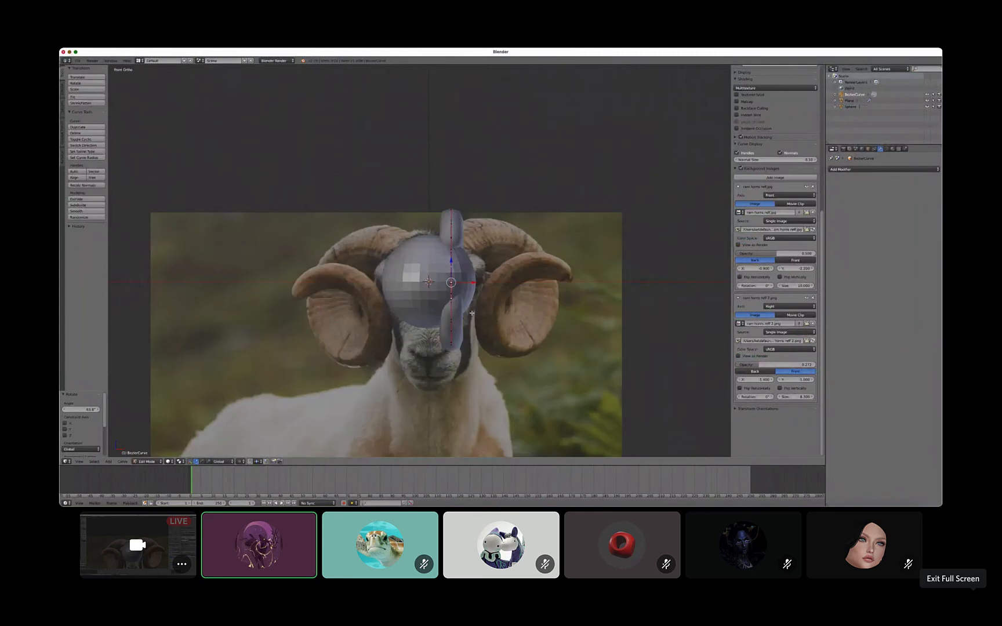
scroll(455, 314, up, 2)
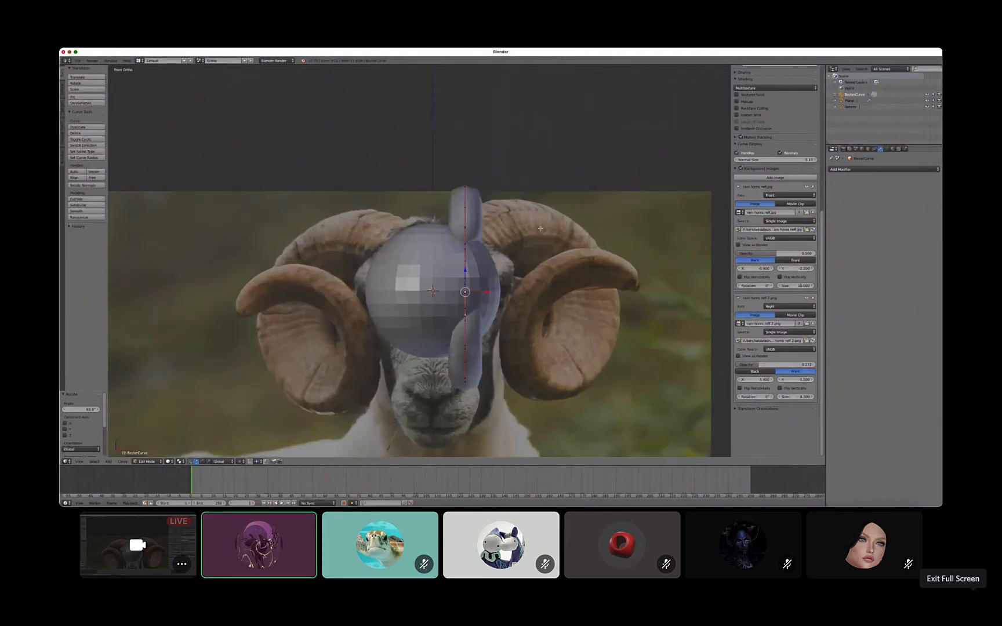
key(a)
key(a)
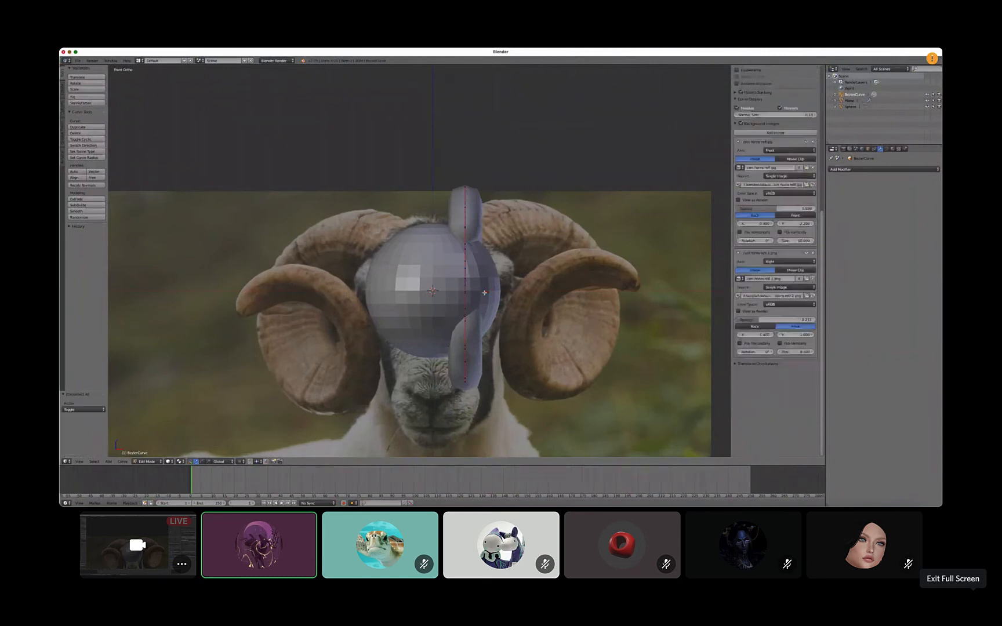
middle_drag(484, 292, 420, 260)
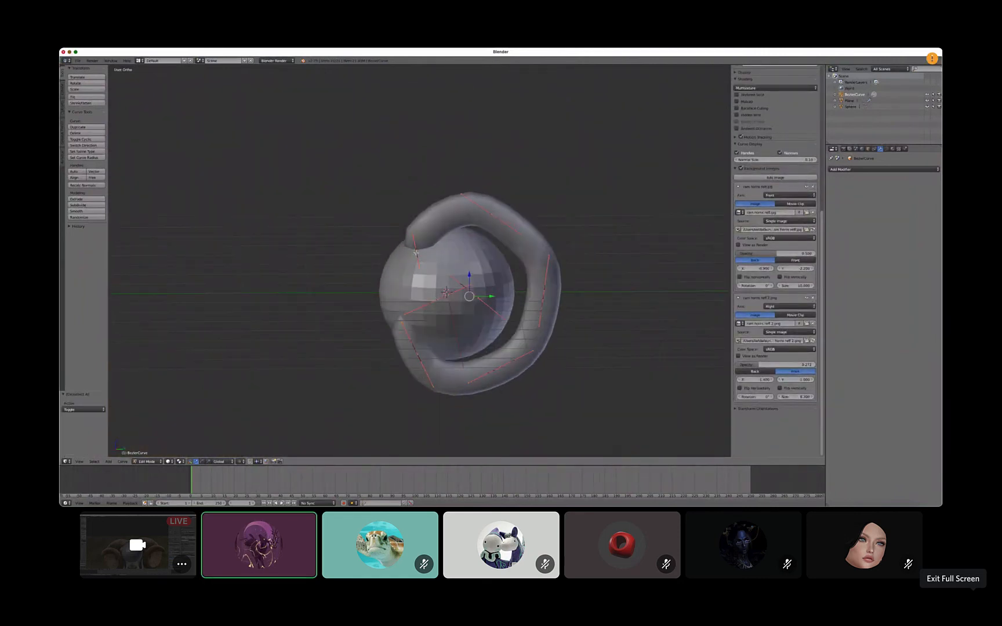
shift+right_click(416, 251)
middle_drag(464, 281, 440, 272)
key(KP_1)
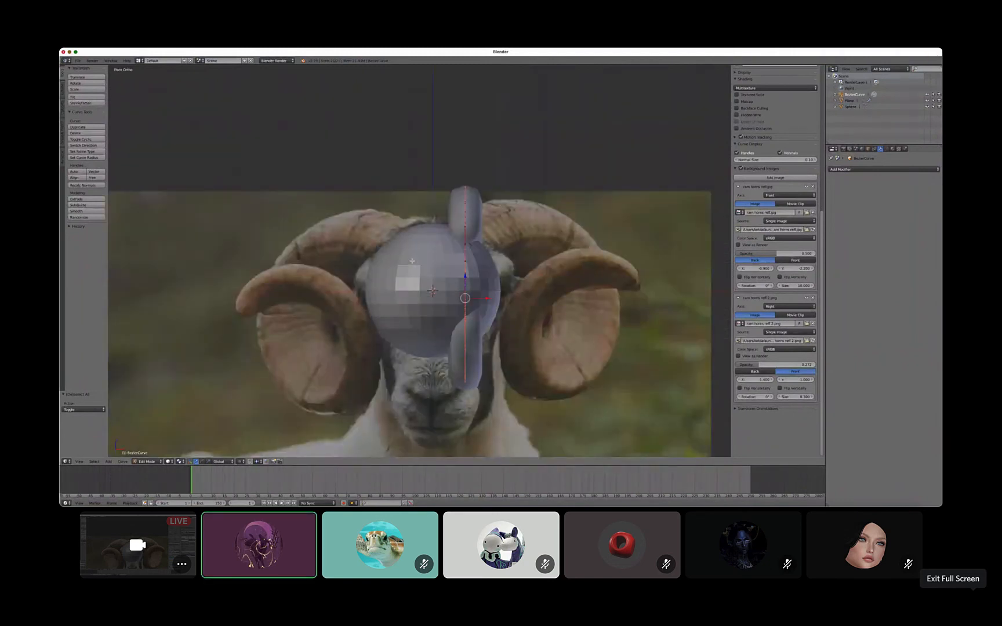
key(g)
key(x)
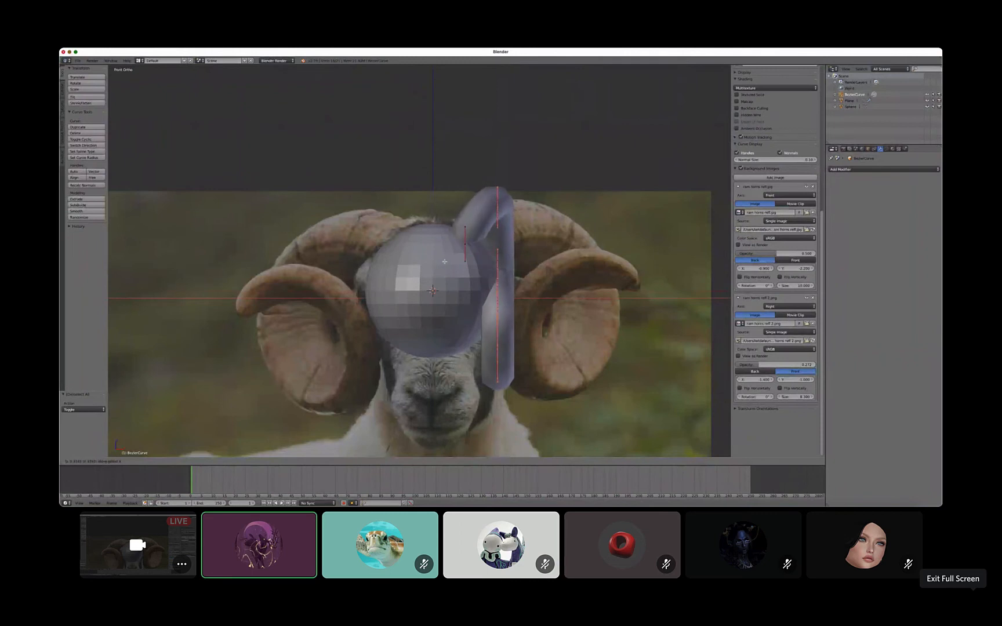
click(444, 262)
Deselect the top curve point and move the remaining points about 0.47 farther outward along X
shift+right_click(497, 206)
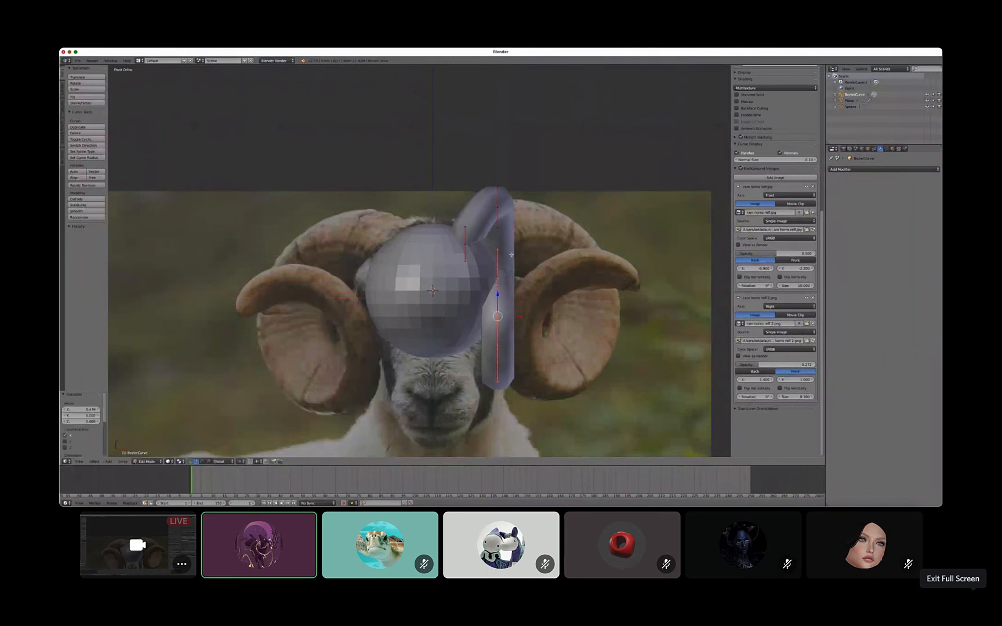
key(g)
key(x)
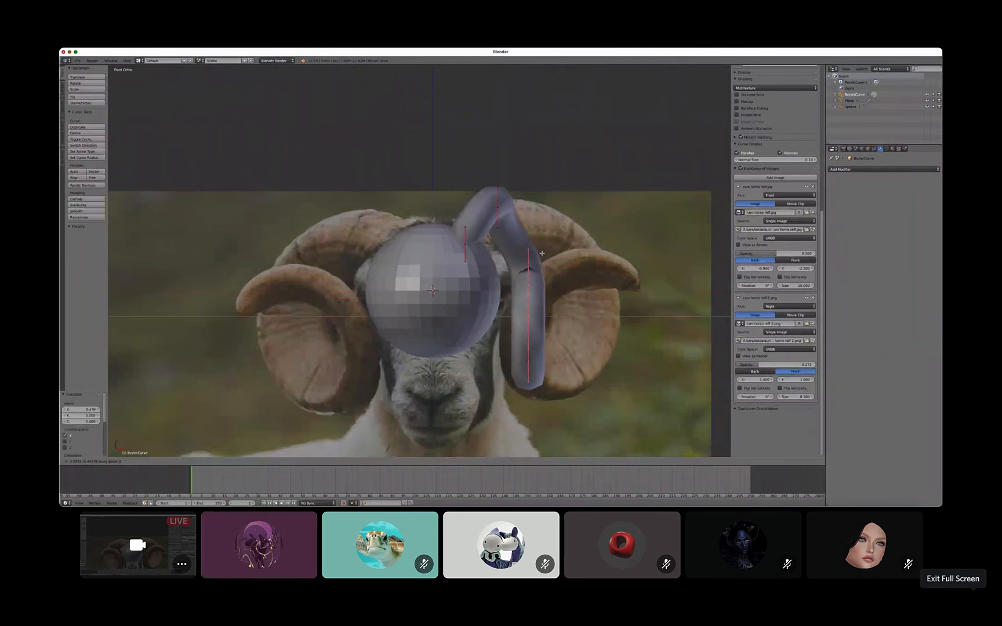
click(541, 254)
middle_drag(542, 253, 555, 283)
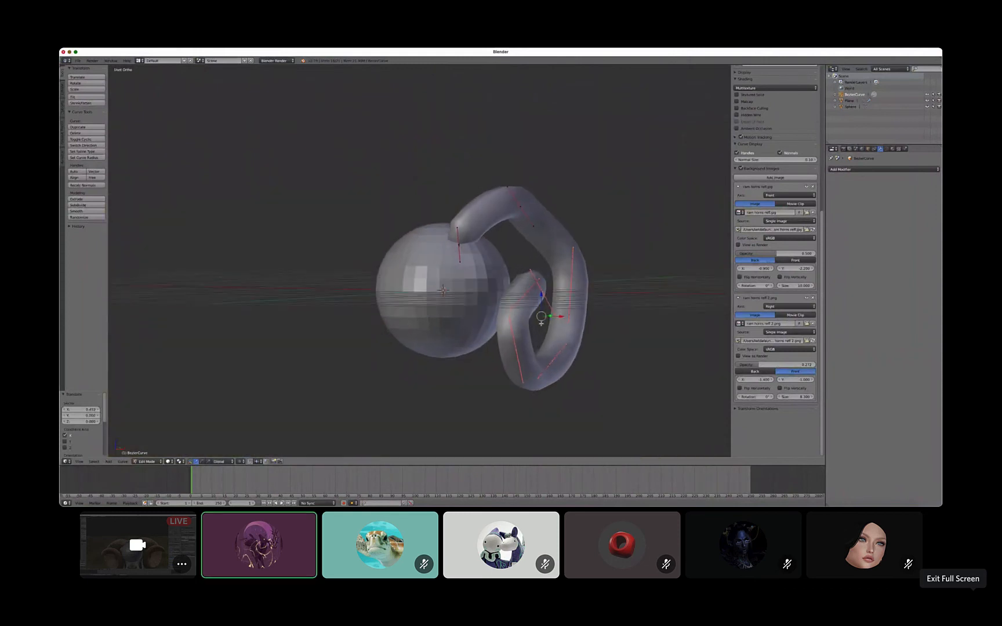
Deselect the rear point and shift the rest slightly outward along X, then deselect the lower rear point and shift the remainder toward the head
shift+right_click(568, 281)
key(x)
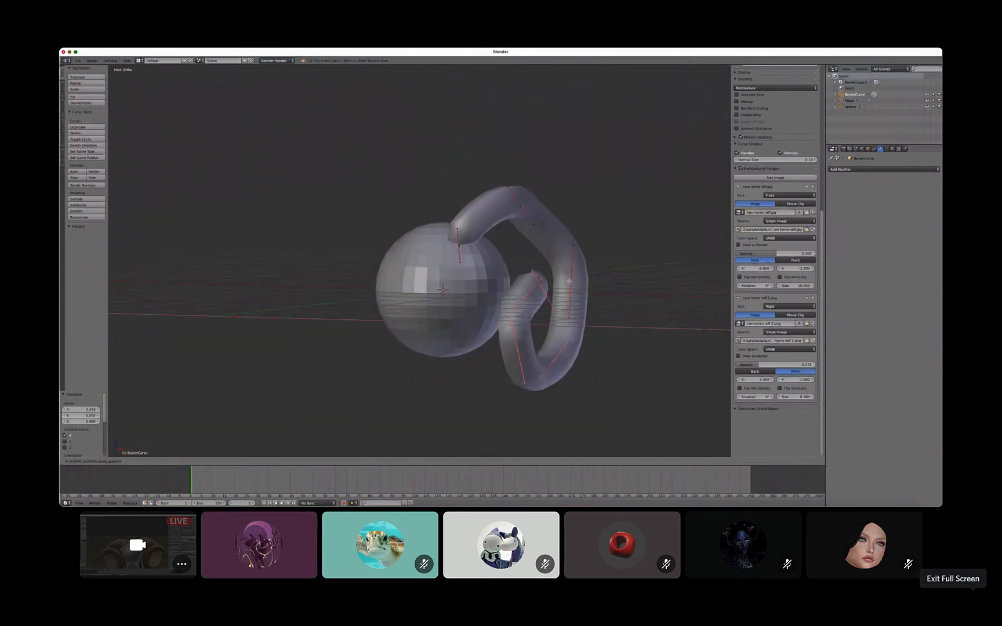
click(574, 283)
shift+right_click(561, 362)
key(g)
key(x)
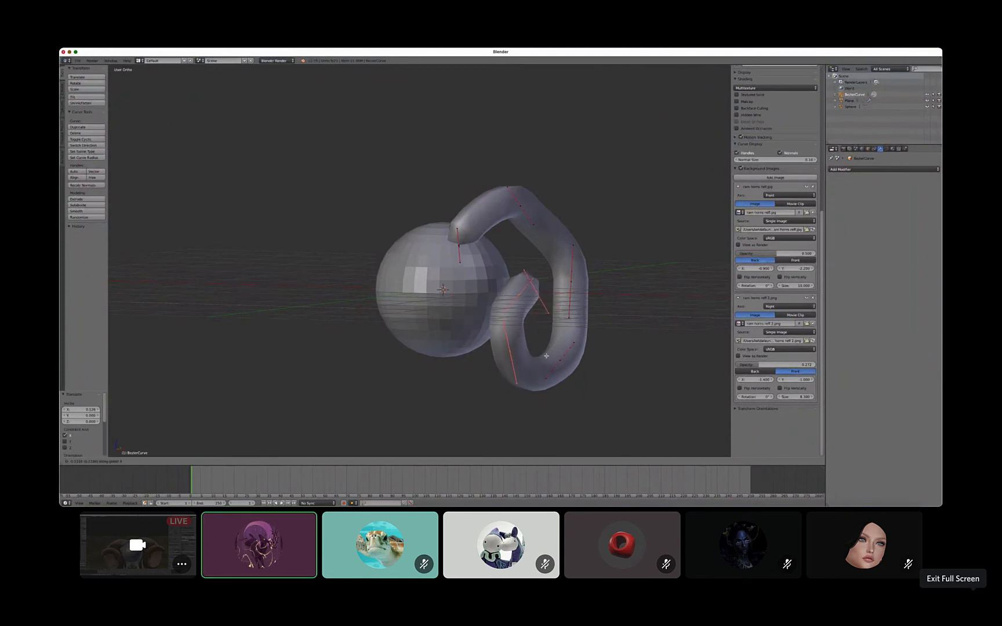
click(546, 356)
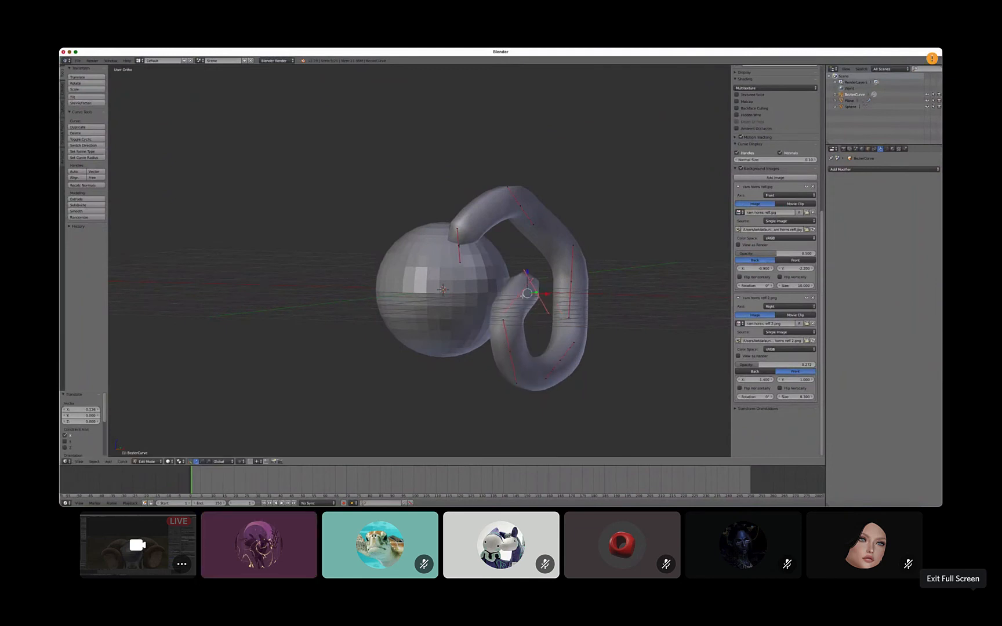
Move only the curve's end point far outward along X, away from the head
key(g)
key(x)
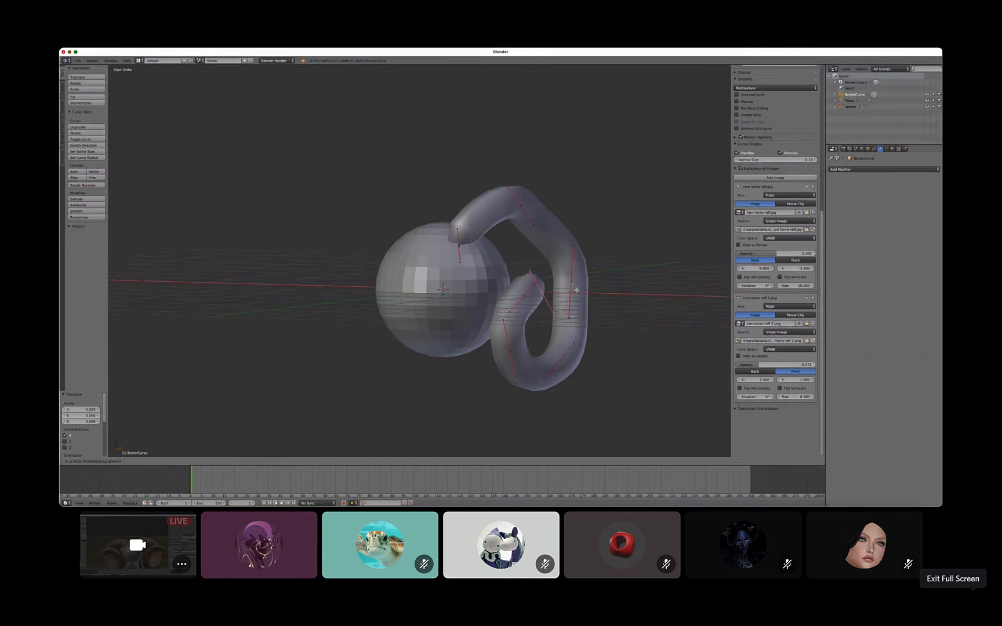
click(609, 294)
Leave curve editing and stretch the horn mesh along the Z axis so it reaches the curve's outer end
scroll(594, 295, up, 2)
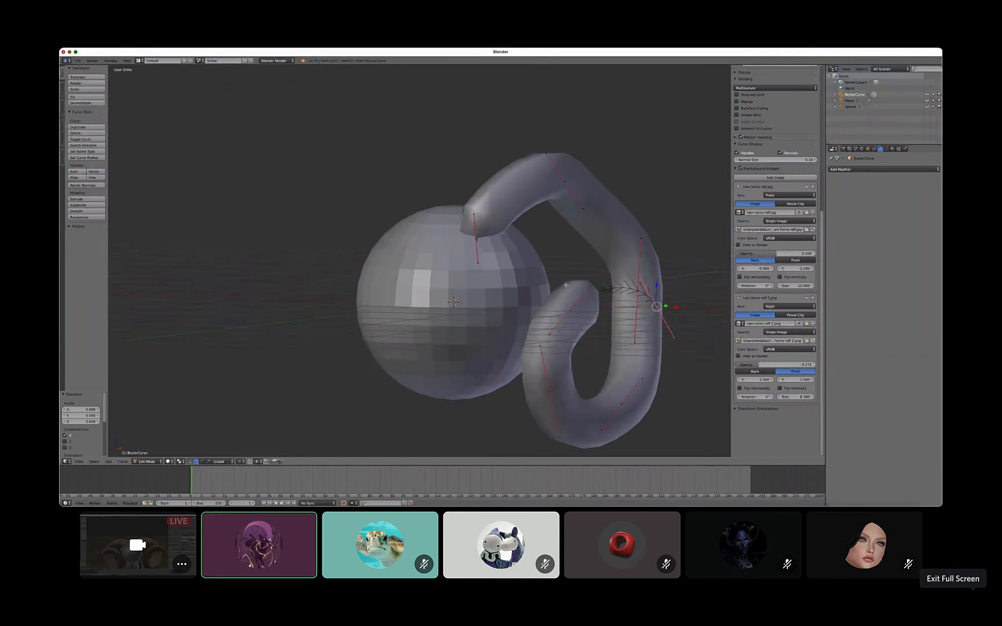
scroll(536, 284, up, 1)
key(Tab)
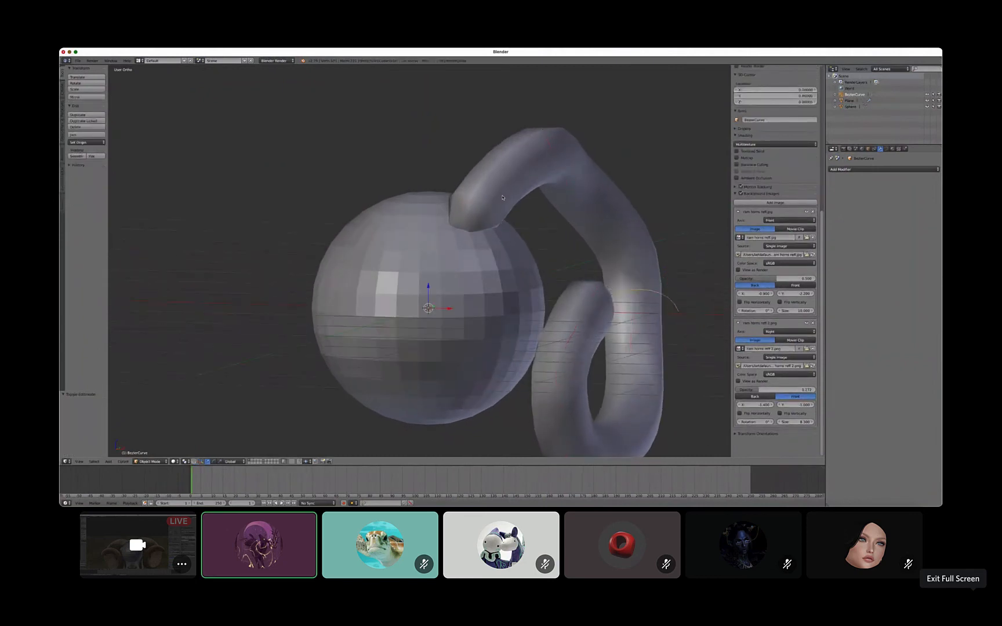
right_click(501, 197)
key(s)
key(z)
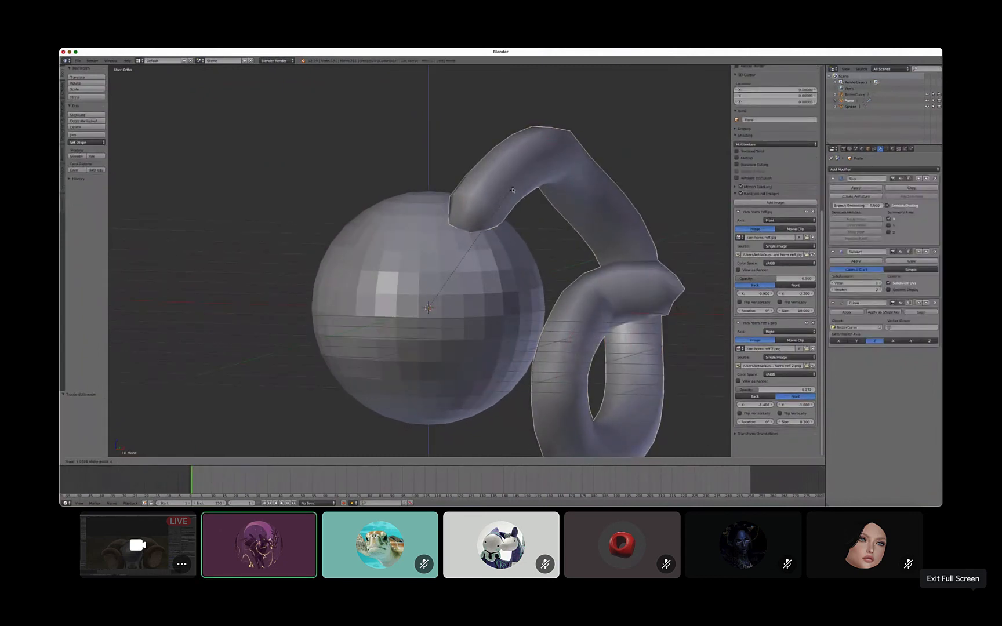
click(521, 189)
In front view, edit the Bezier curve and move the handle near the coil's upper crossing outward to tilt the segment along the reference horn
key(KP_1)
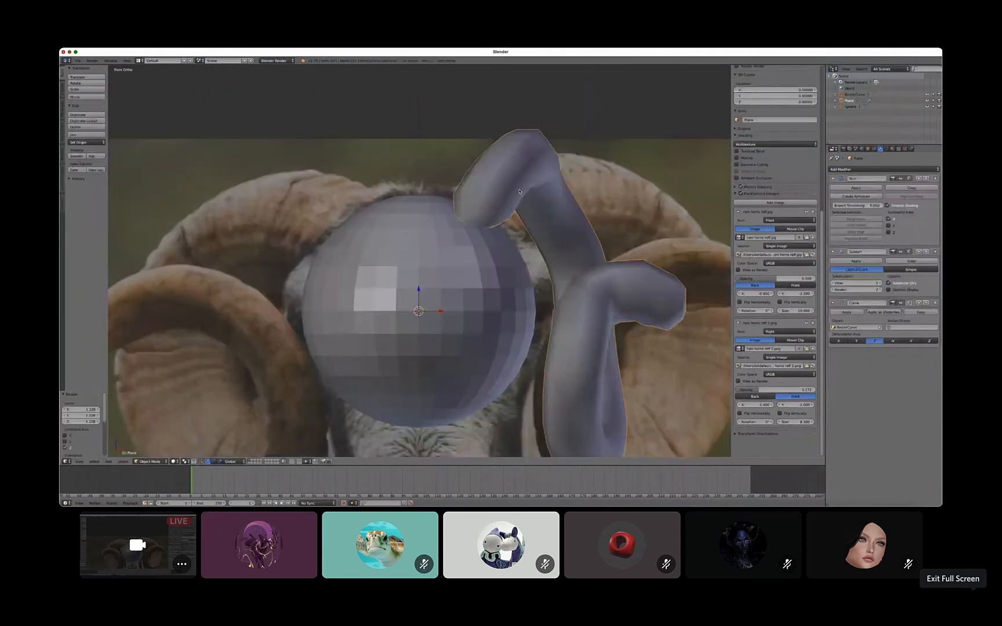
scroll(571, 273, down, 3)
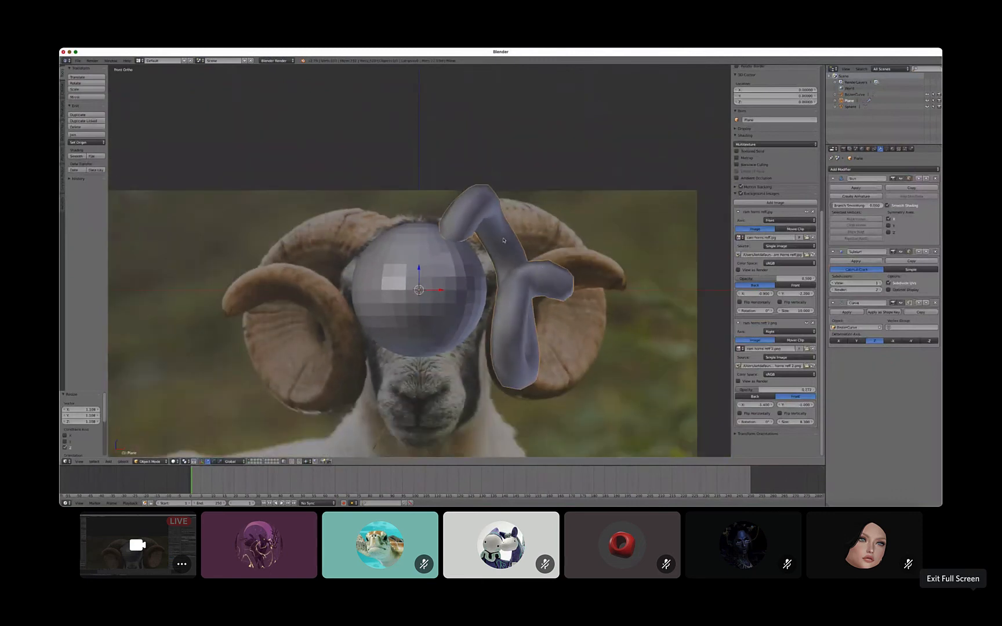
right_click(520, 269)
key(Tab)
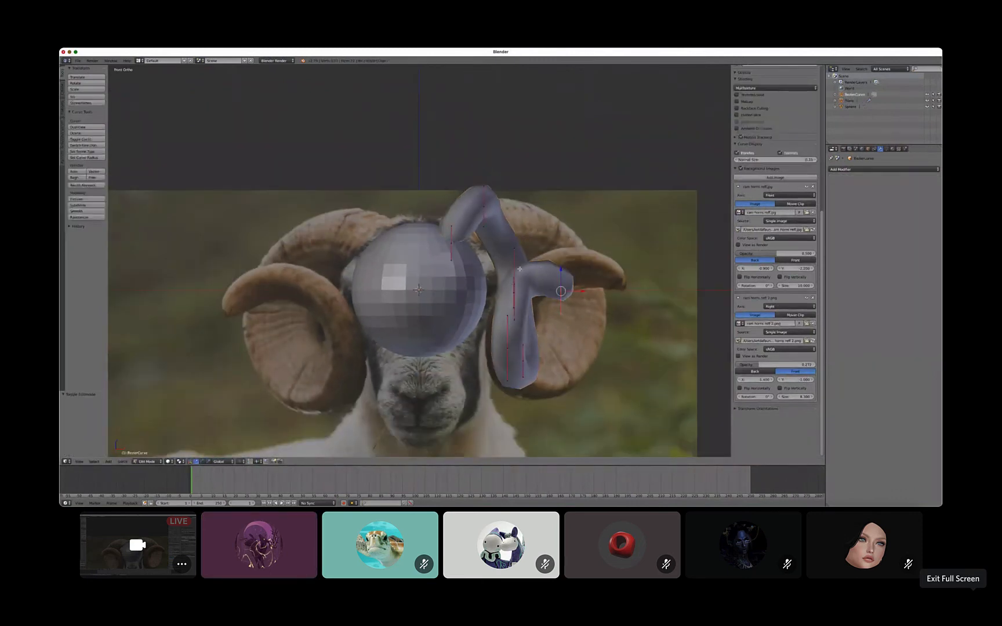
right_click(514, 278)
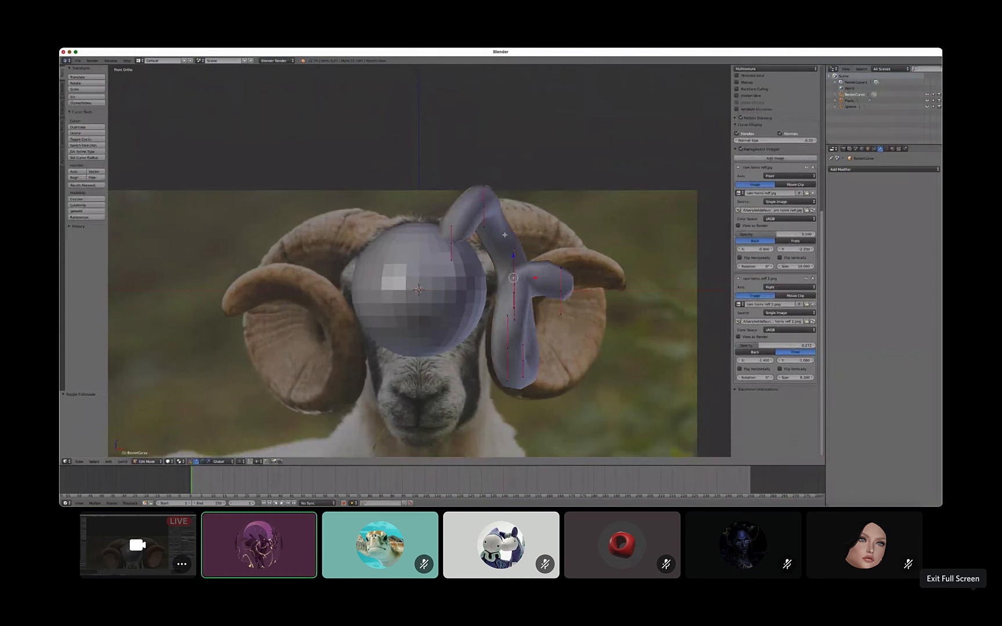
key(g)
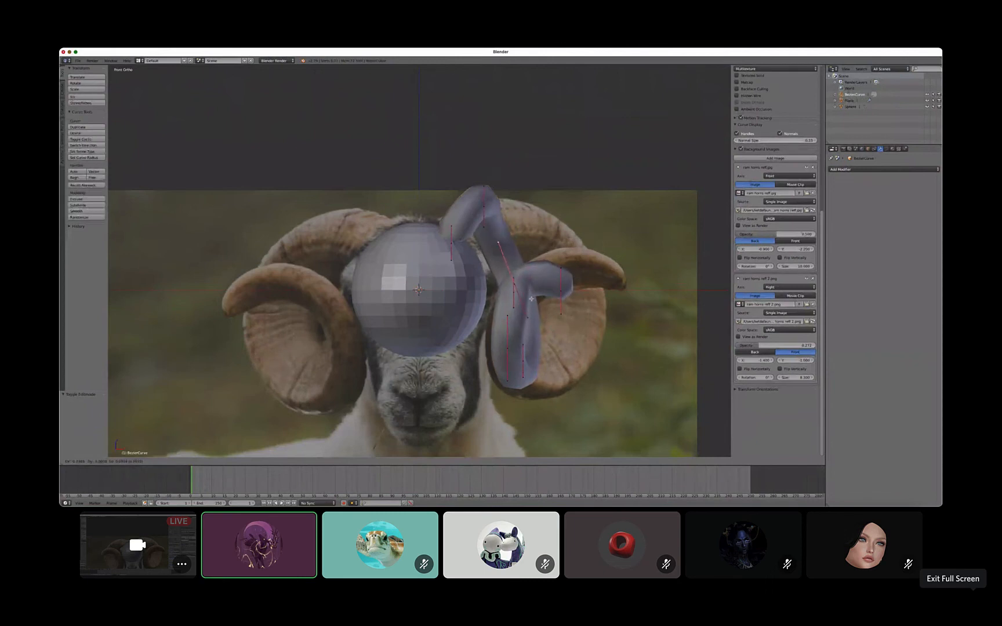
click(533, 297)
key(g)
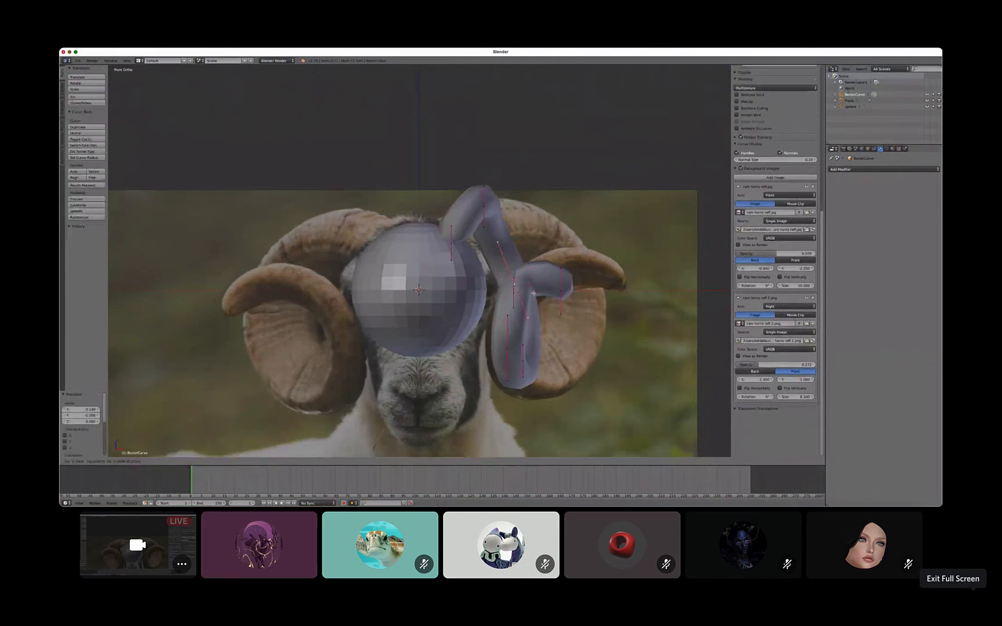
click(556, 288)
Tilt the handle of the curve's top arch point outward and shift the point out so the arch follows the reference horn
right_click(484, 226)
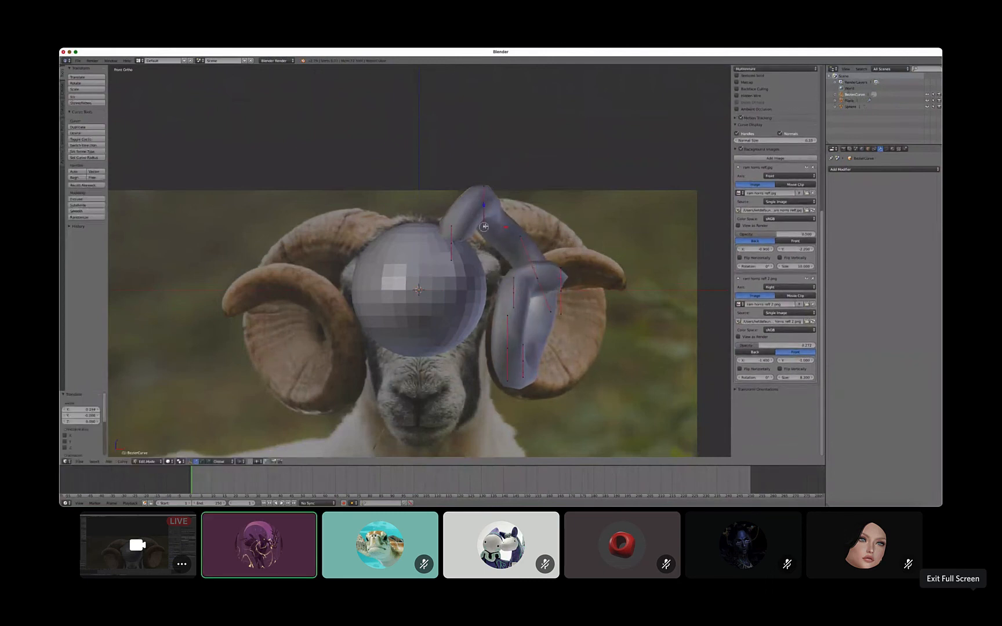
key(g)
click(511, 222)
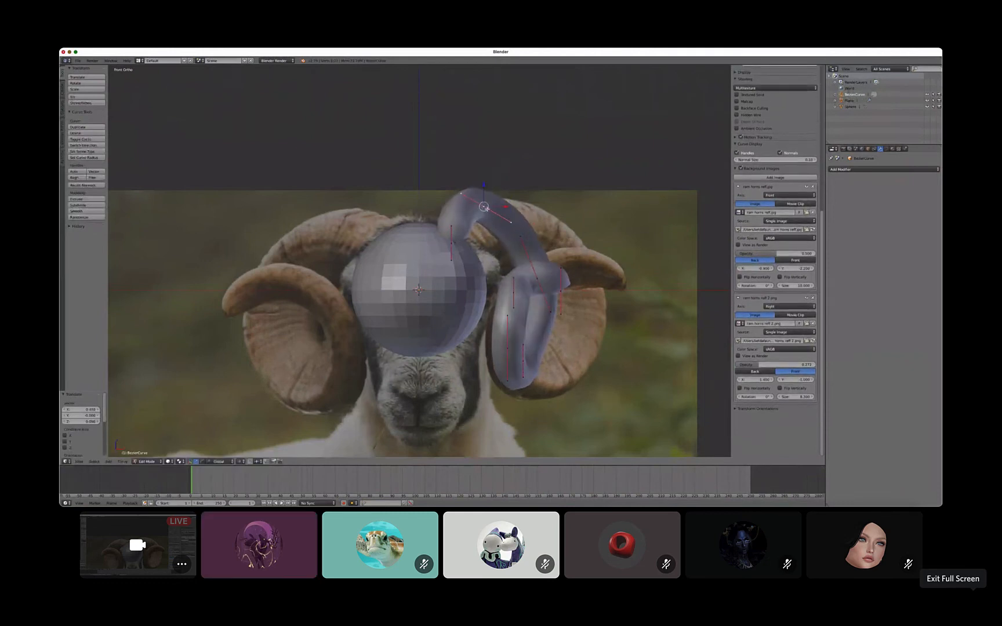
key(g)
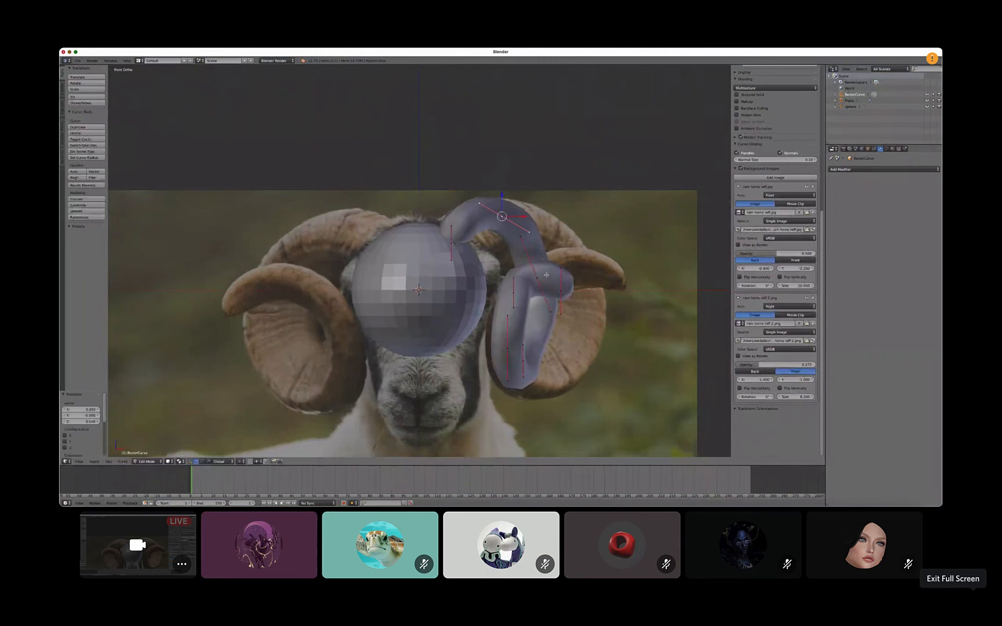
click(505, 219)
Move the curve's bottom outer point away from the head and rotate its handles diagonally to round the lower outer bend
right_click(551, 276)
key(g)
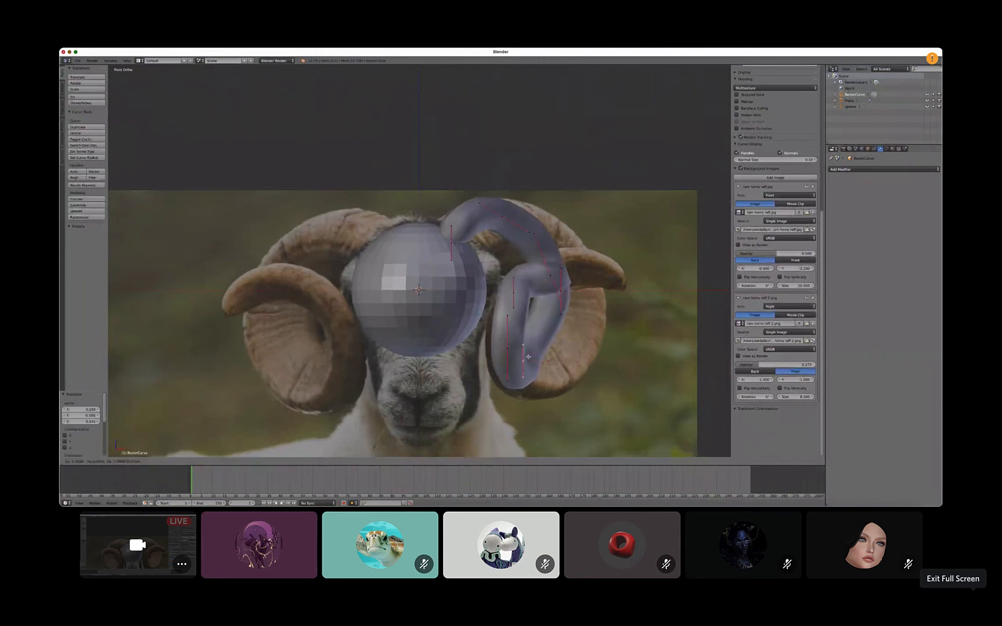
click(608, 353)
key(r)
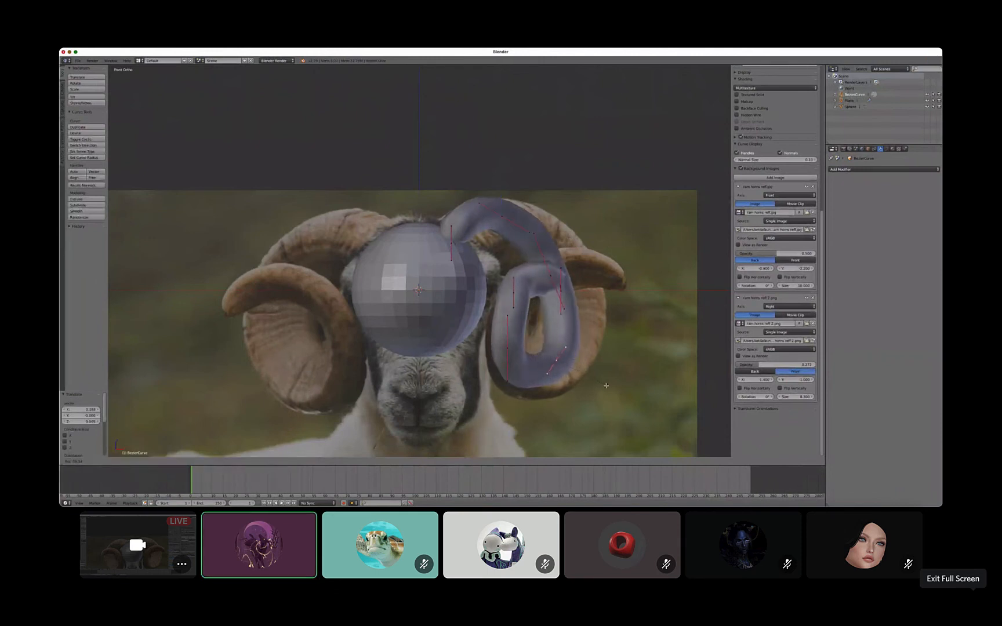
click(602, 393)
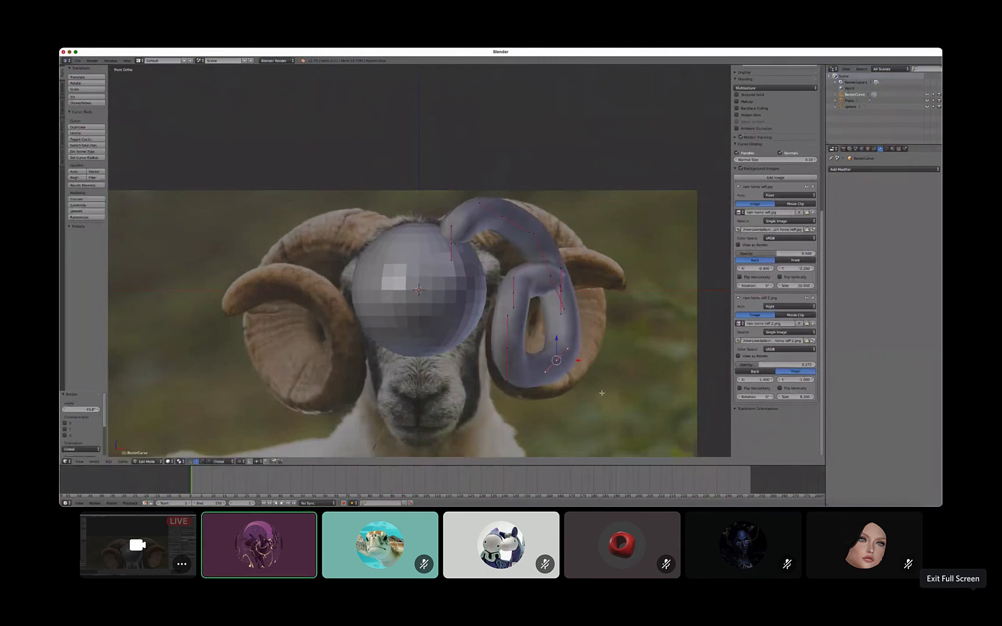
Rotate the handles of the two curve points on the coil's head-facing side so that side curves smoothly
right_click(513, 293)
key(r)
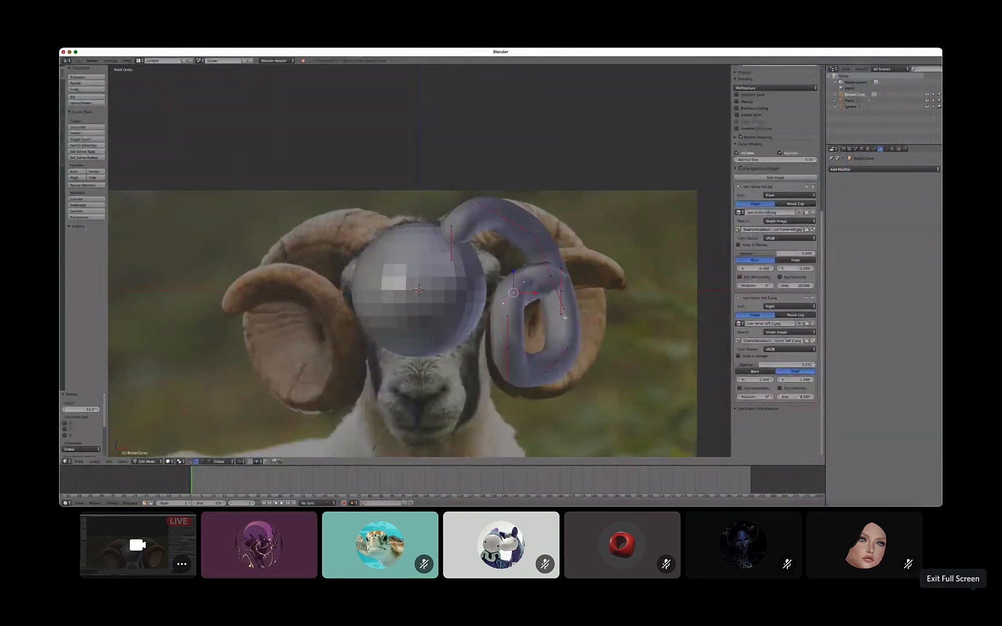
click(521, 349)
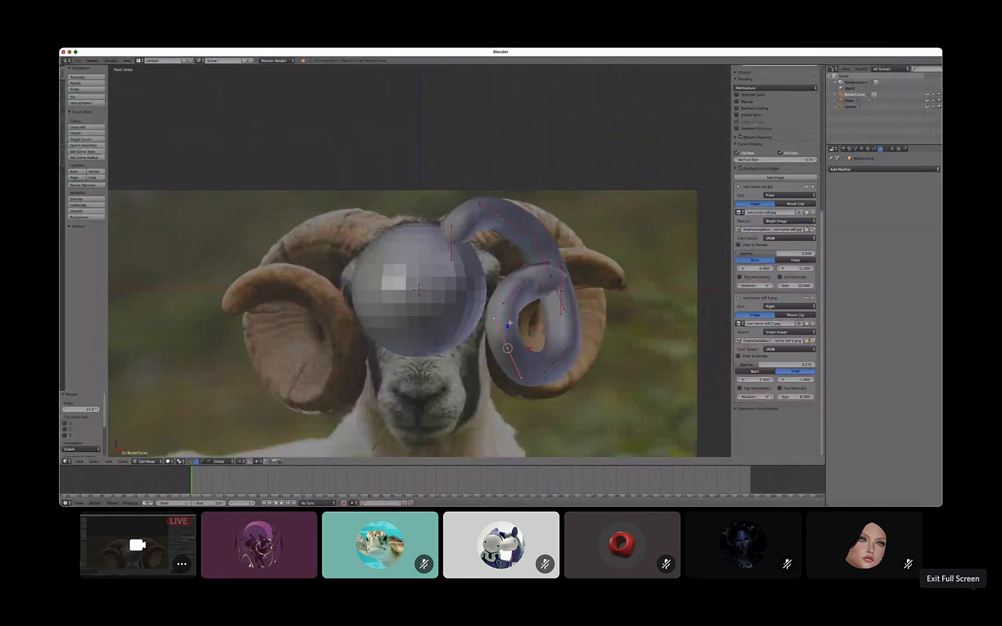
Adjust the position of the curve point on the coil's upper head-facing side to keep that bend round
shift+right_click(514, 291)
scroll(536, 303, up, 3)
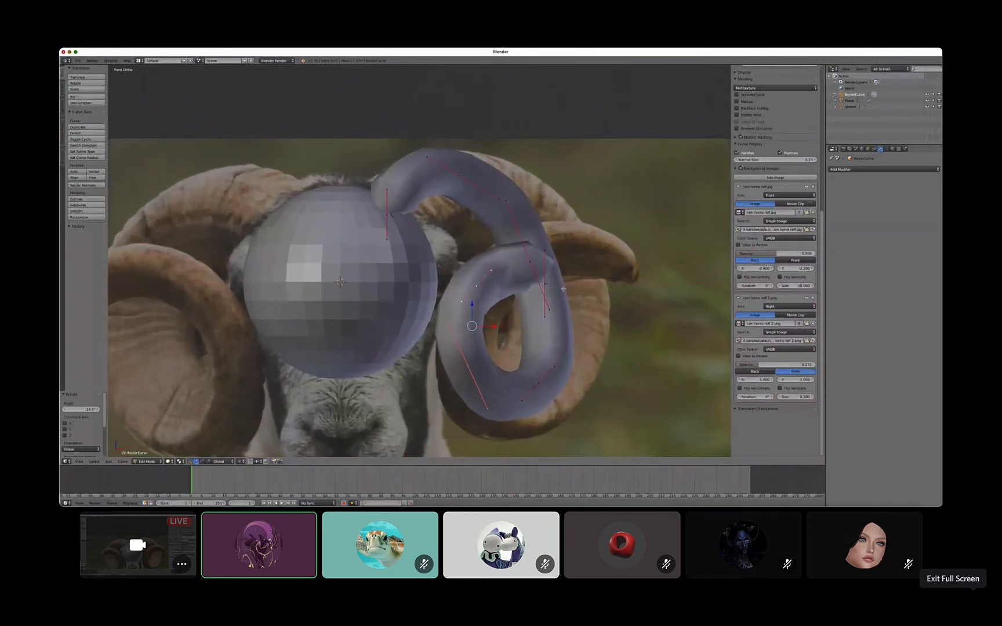
right_click(477, 285)
key(g)
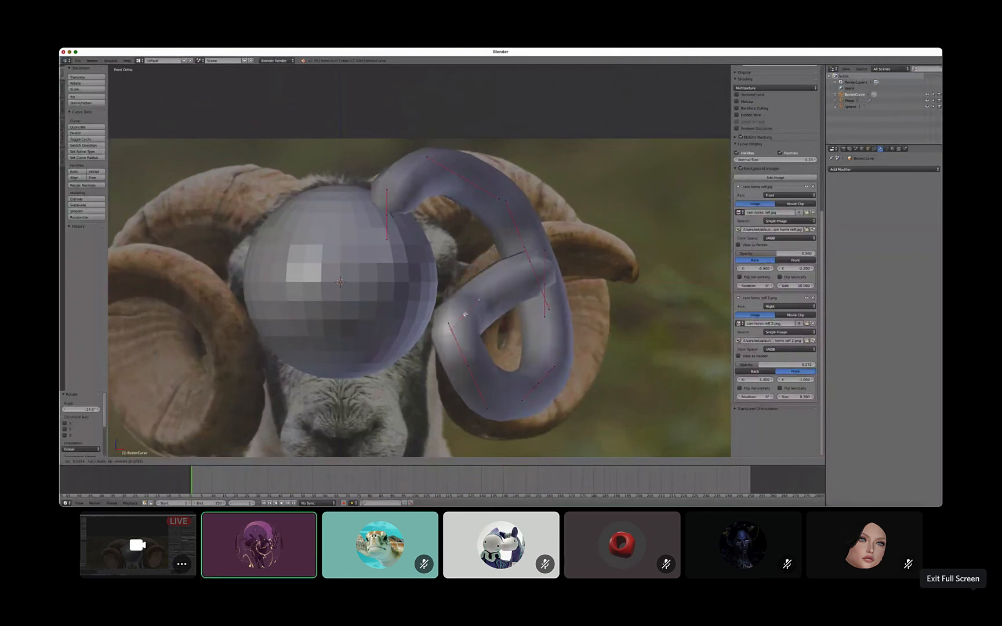
click(465, 315)
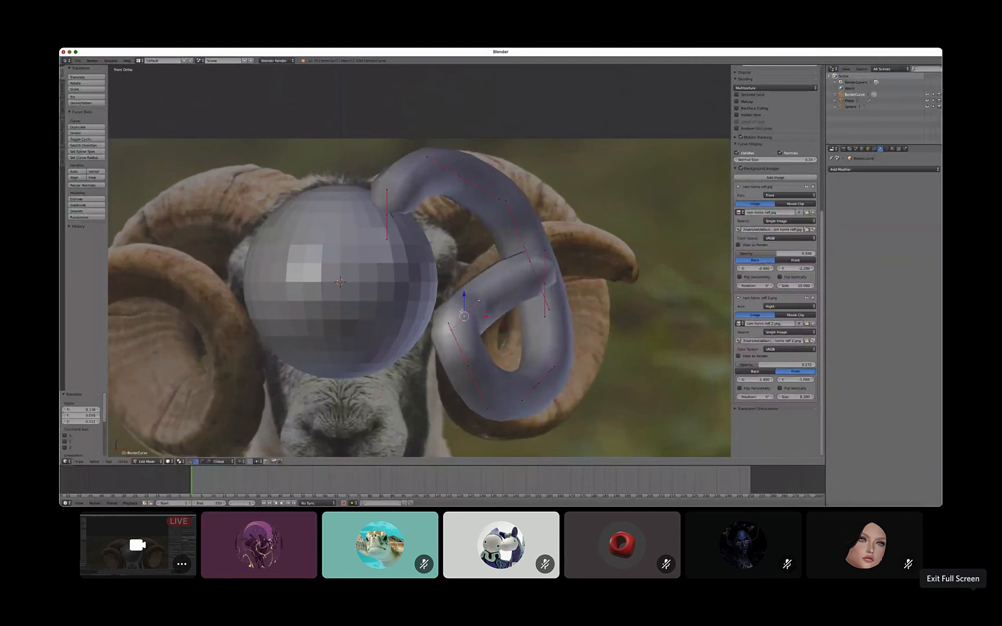
key(g)
click(478, 288)
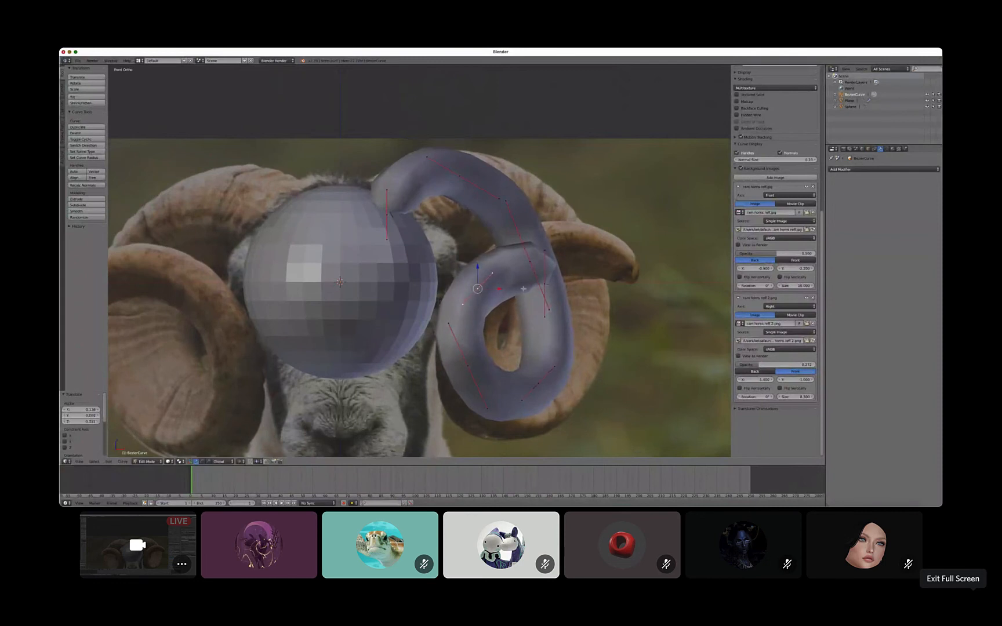
Move the curve's end point outward and up toward the reference horn tip, and tilt its handles to match
right_click(544, 283)
key(r)
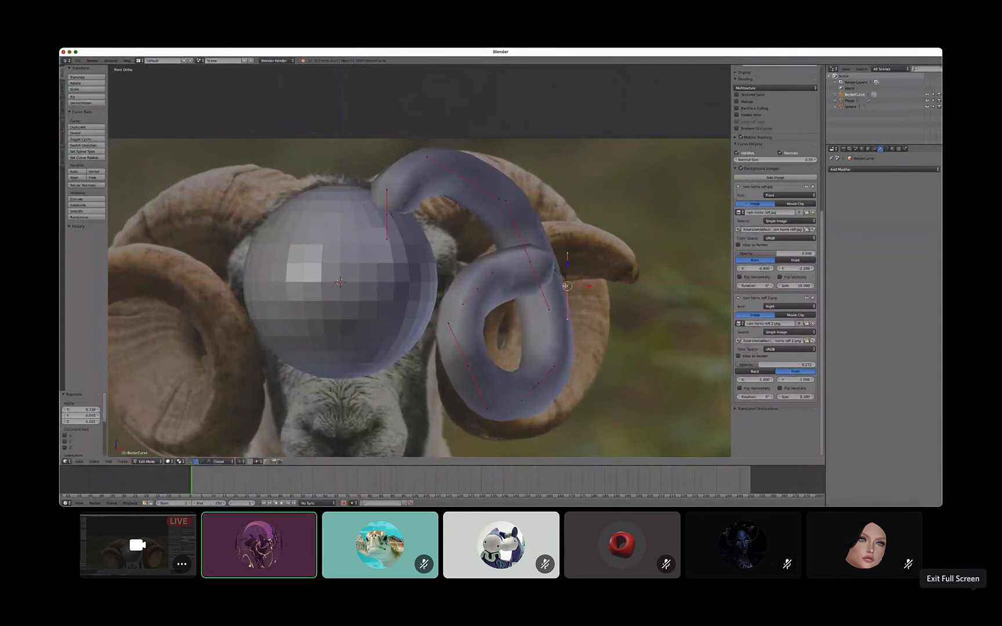
click(577, 289)
key(g)
click(570, 259)
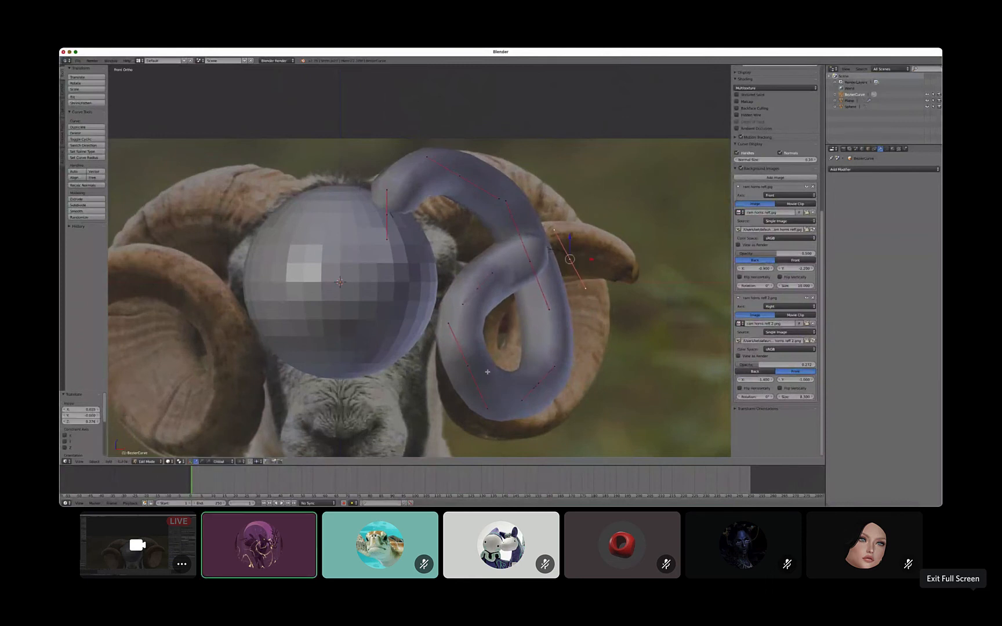
Lower the curve point on the coil's lower head-facing side and adjust its bottom handle to round the lower bend
right_click(470, 362)
key(g)
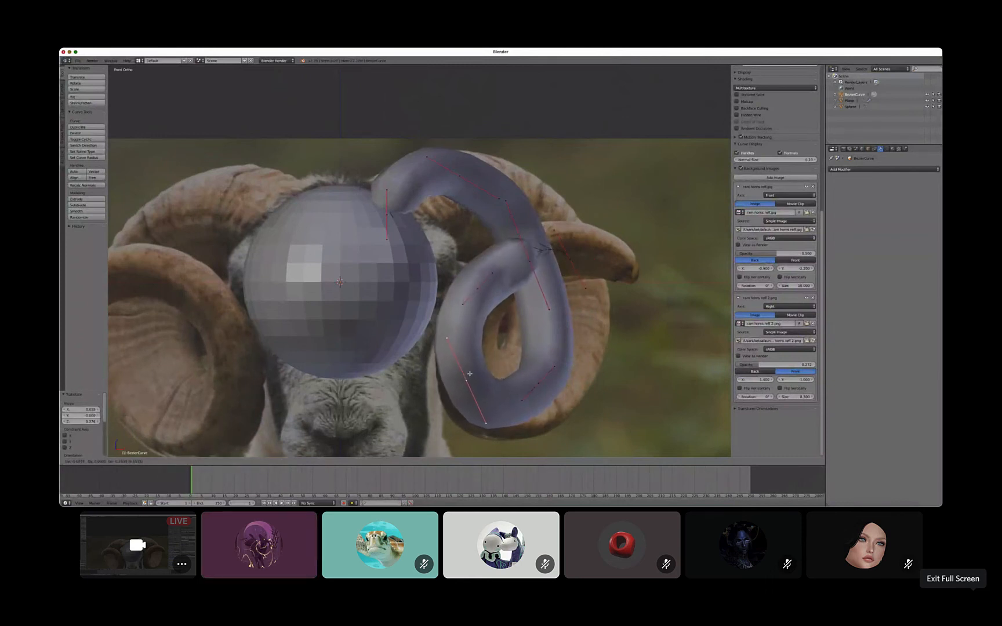
click(470, 374)
right_click(486, 416)
key(g)
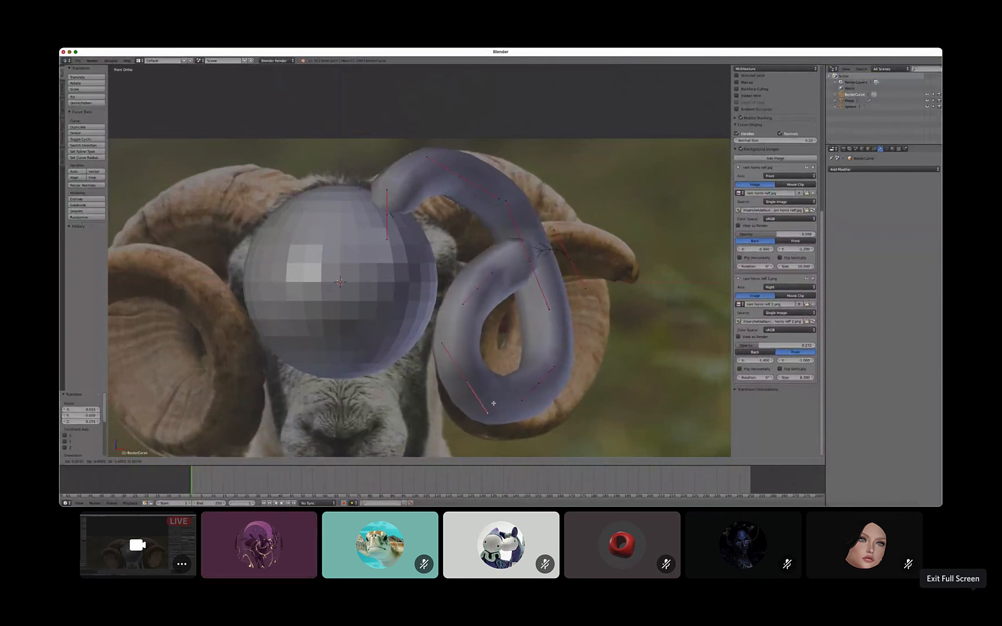
click(492, 407)
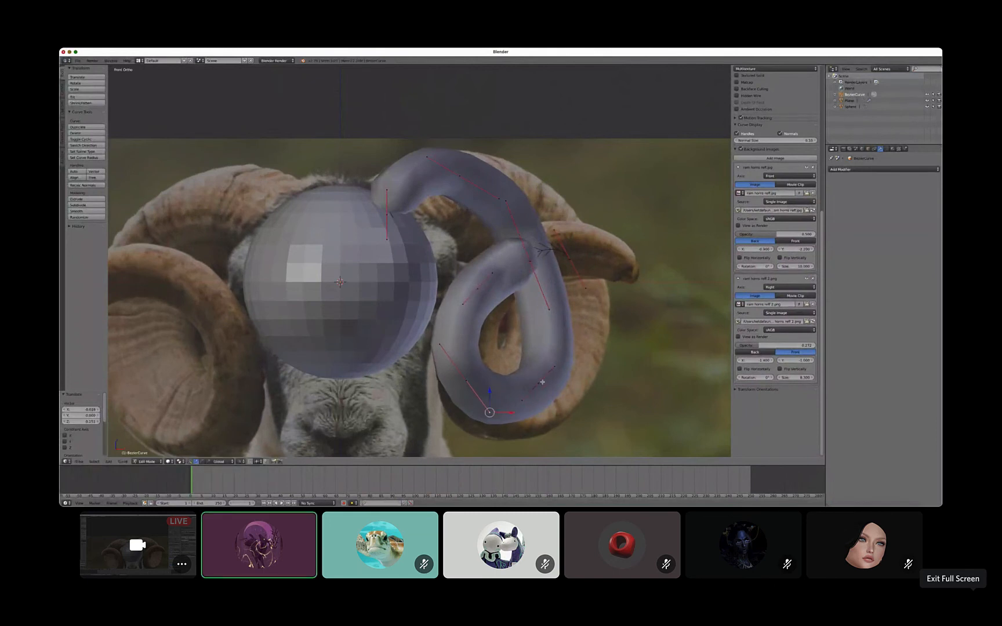
Shift the bottom outer curve point and the point near the coil's crossing outward to widen the coil
right_click(542, 381)
key(g)
click(556, 374)
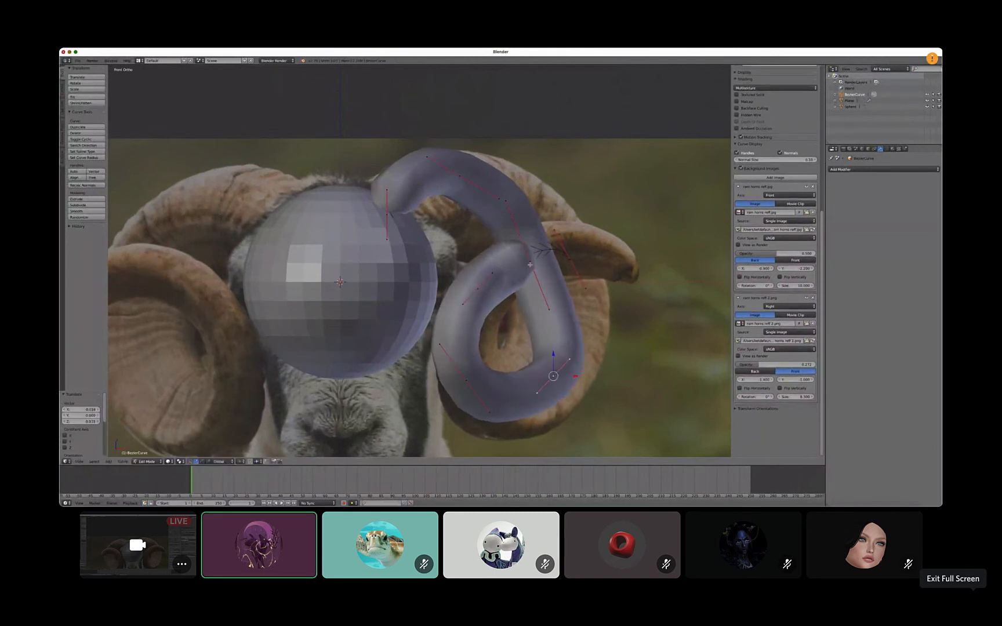
right_click(529, 262)
key(g)
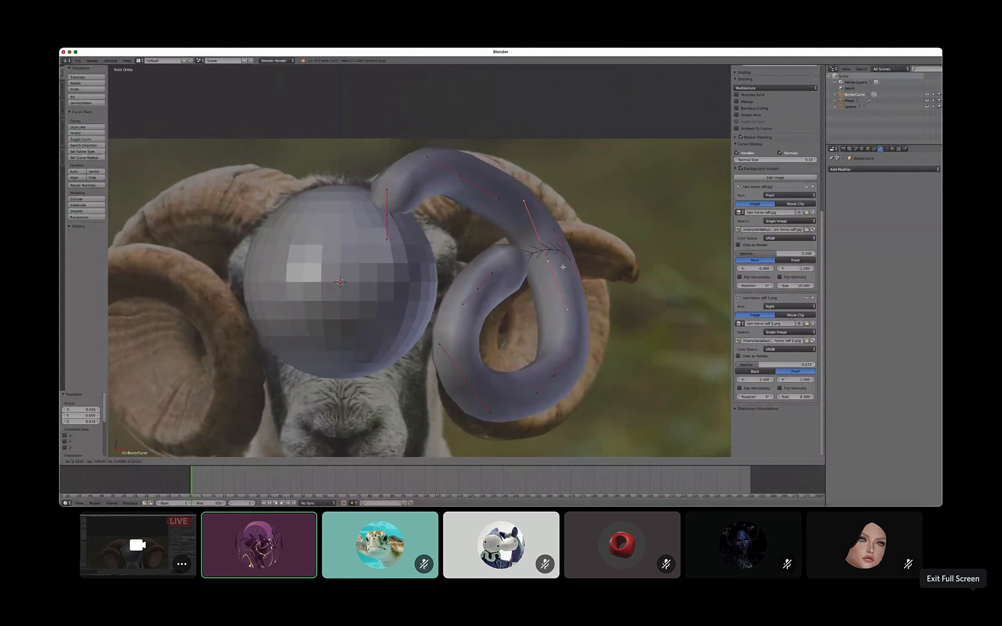
click(560, 279)
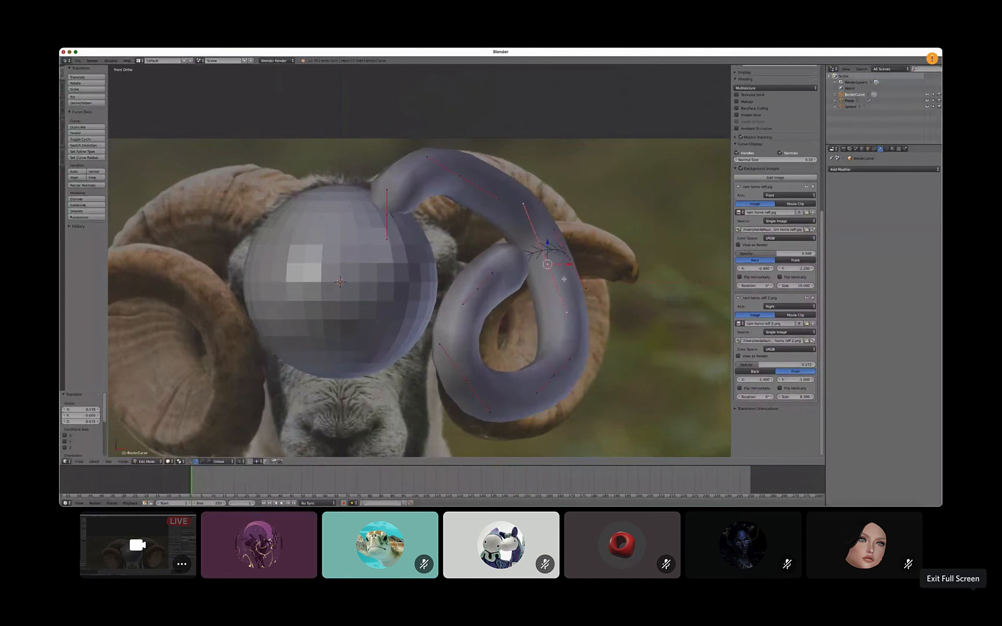
Leave curve editing and lengthen the horn mesh so it reaches the curve's repositioned end point
key(Tab)
right_click(509, 275)
key(s)
key(x)
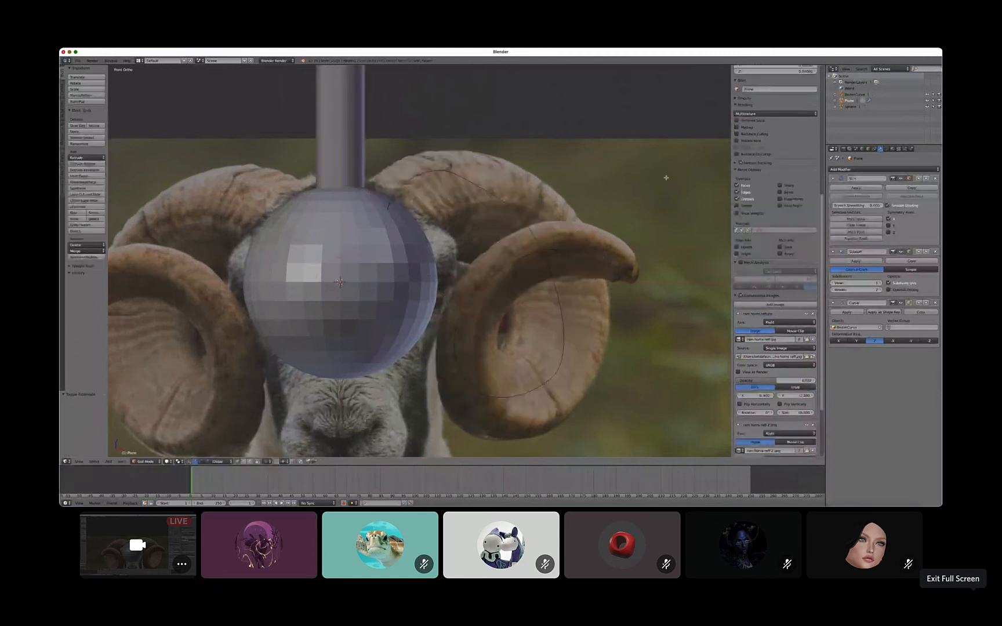
key(Escape)
Reopen the Bezier curve for editing and move its end point slightly farther outward toward the reference horn tip
click(855, 94)
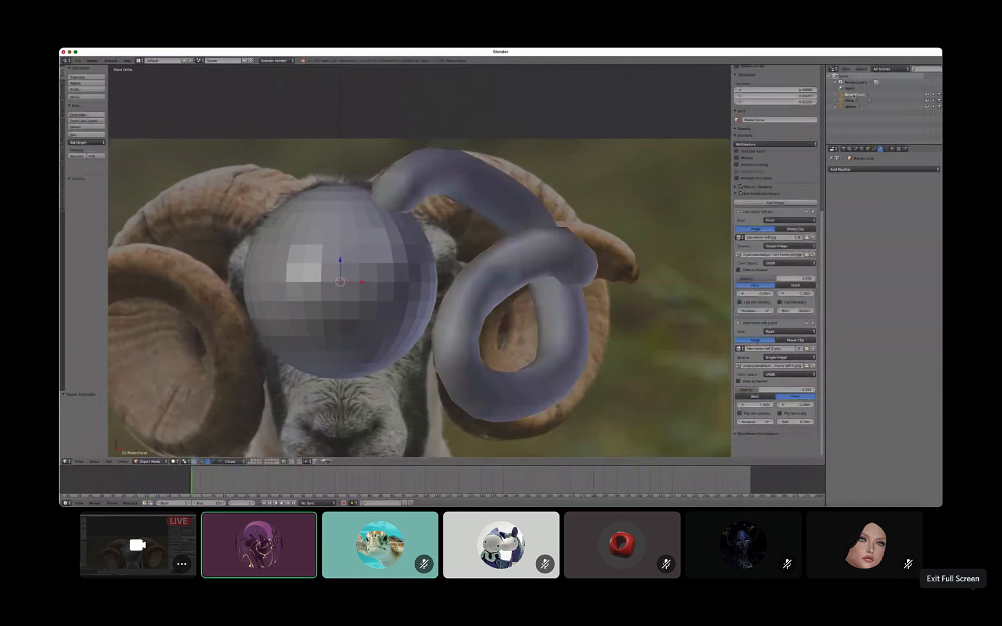
key(Tab)
drag(575, 255, 593, 256)
scroll(591, 255, down, 2)
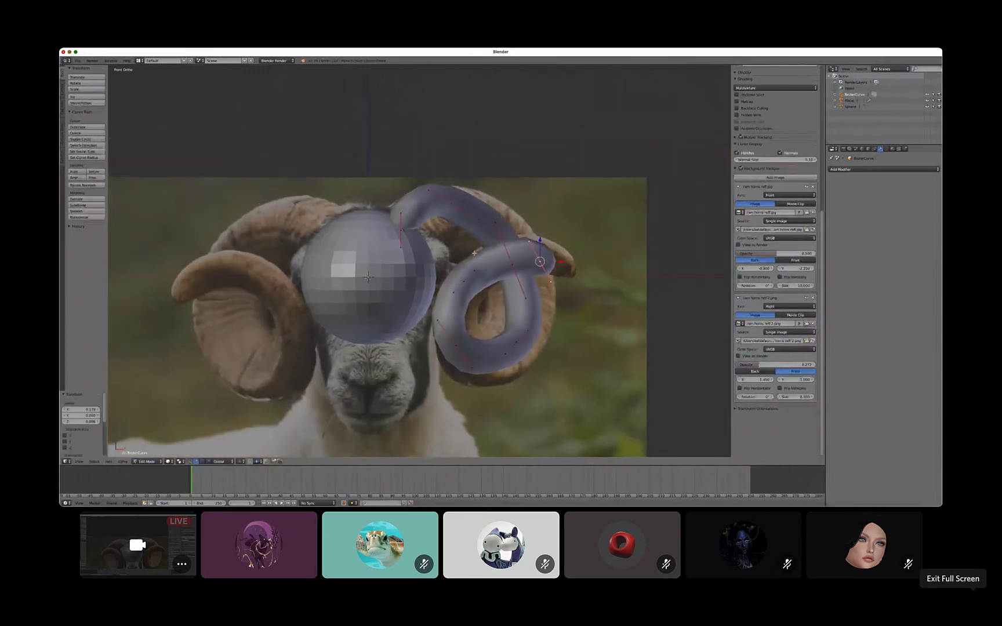
shift+middle_drag(476, 233, 518, 218)
scroll(518, 218, up, 2)
scroll(519, 218, down, 1)
scroll(518, 218, up, 1)
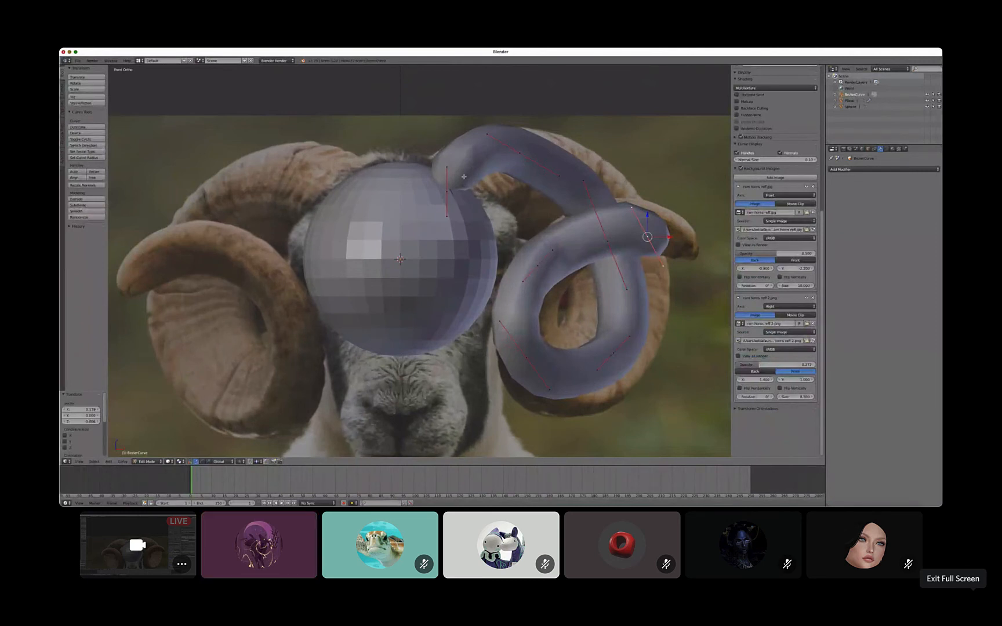
Leave curve editing, open the horn mesh for editing and try scaling the mesh
key(Tab)
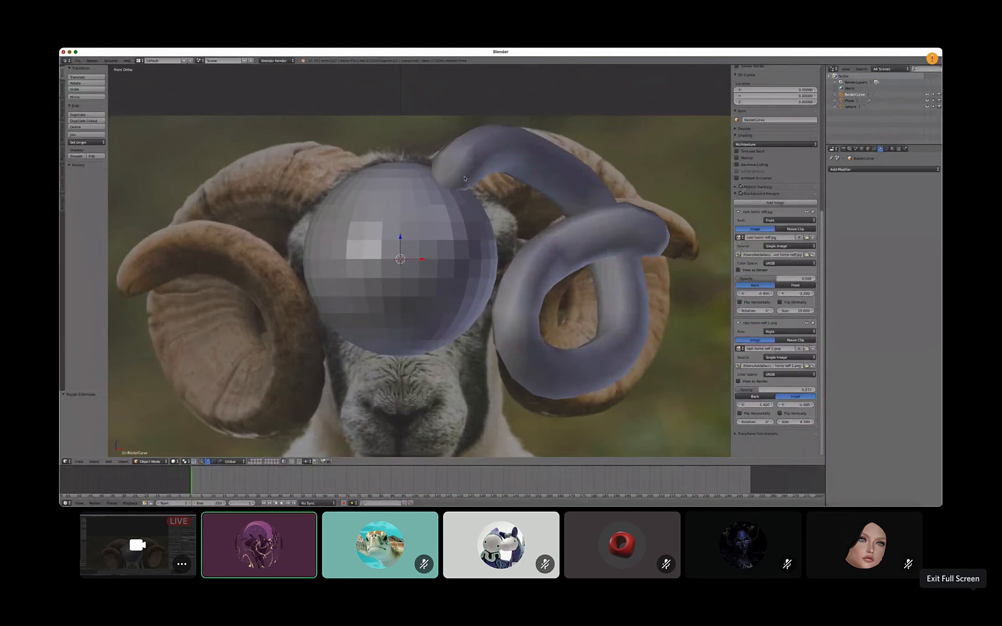
right_click(464, 178)
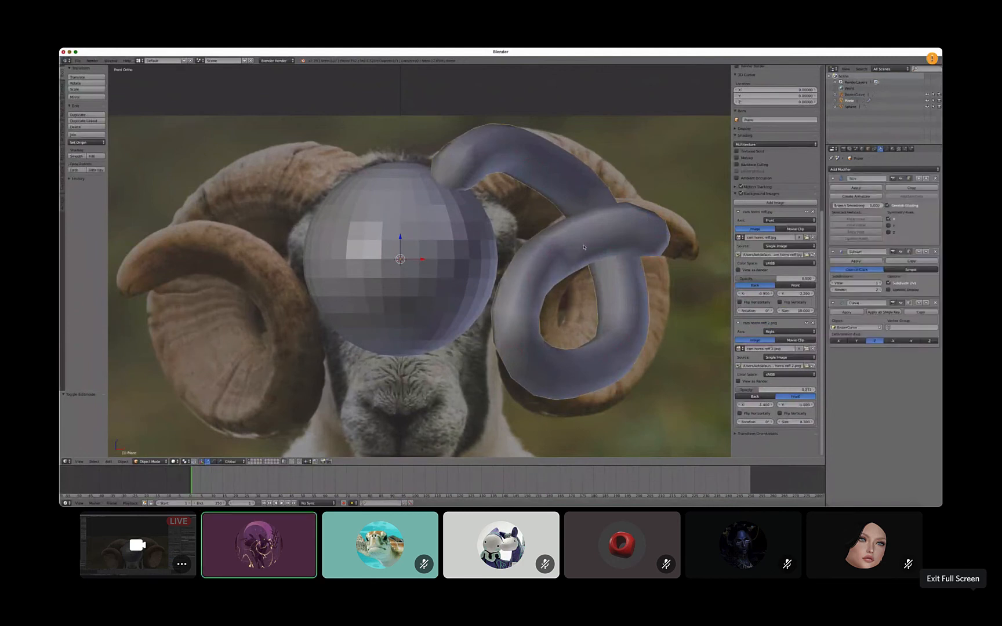
key(Tab)
shift+middle_drag(446, 152, 516, 324)
scroll(478, 285, down, 4)
shift+middle_drag(475, 284, 465, 408)
scroll(464, 408, down, 4)
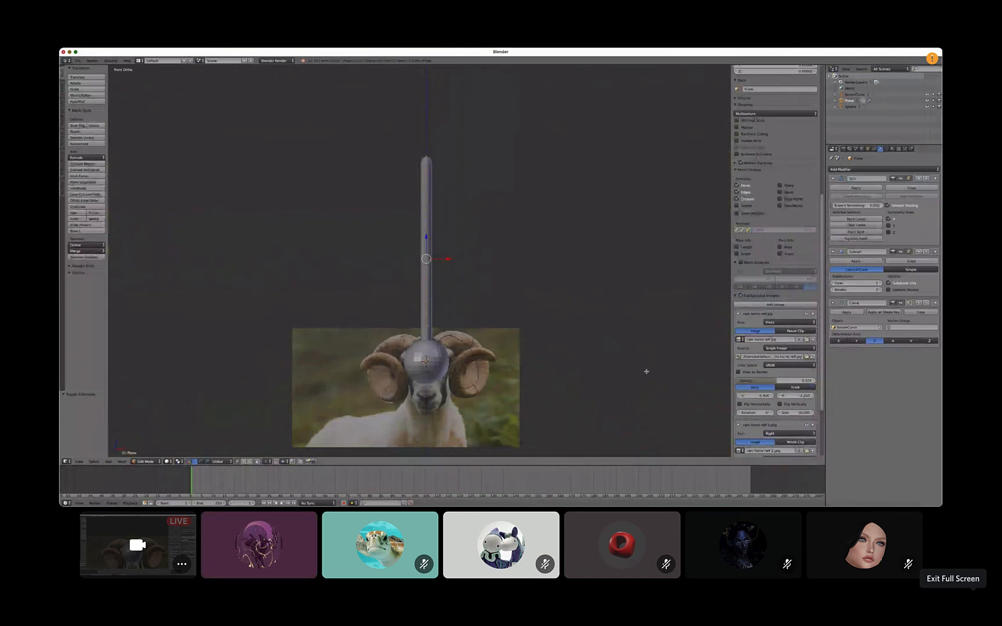
shift+middle_drag(488, 307, 514, 293)
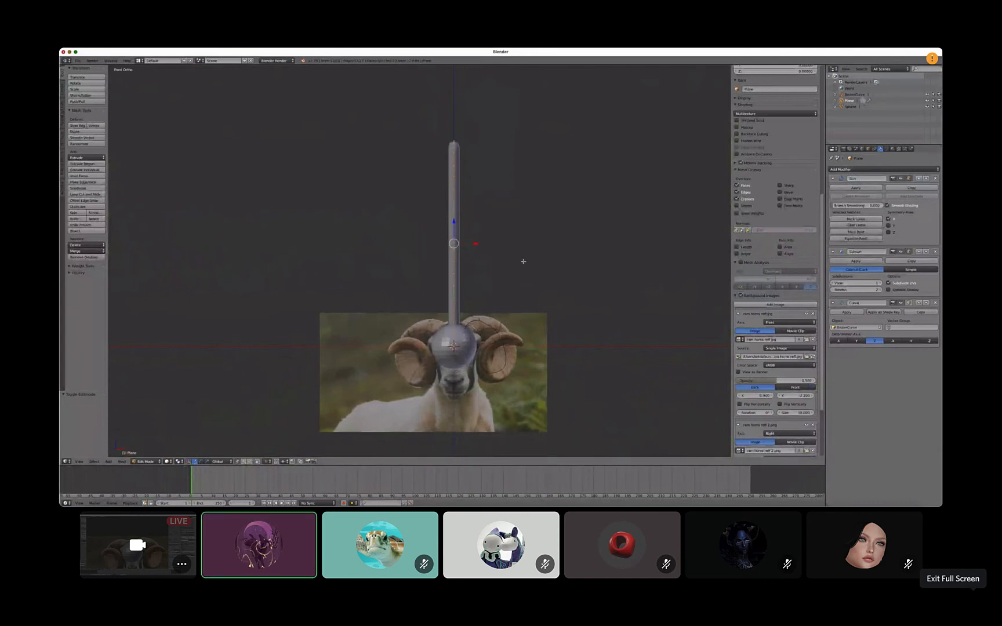
key(s)
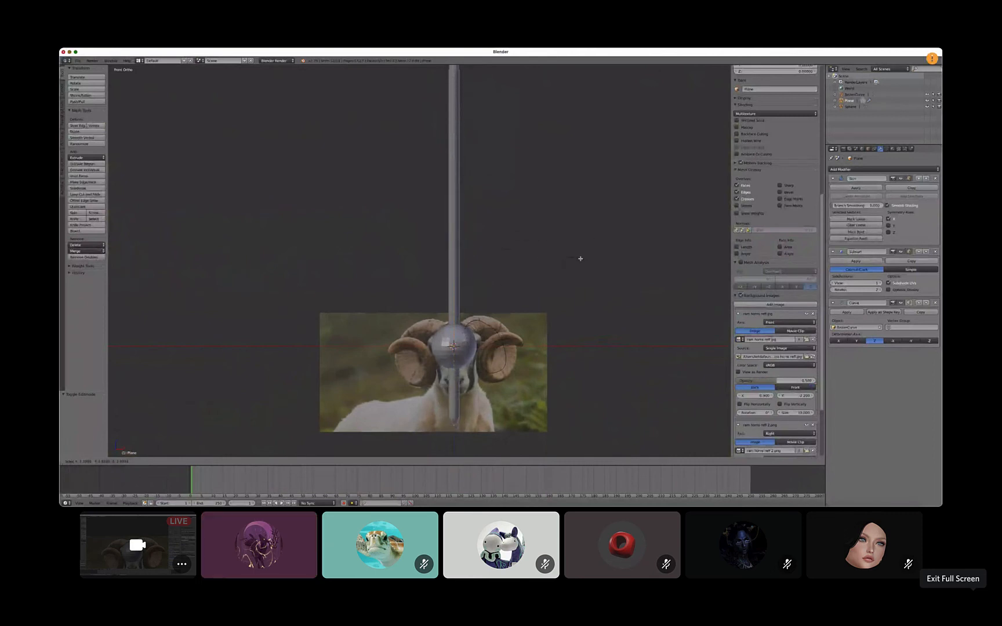
key(Escape)
Scale up the horn mesh's base vertex with smooth proportional falloff to thicken the base and taper it gradually along its length
right_click(453, 346)
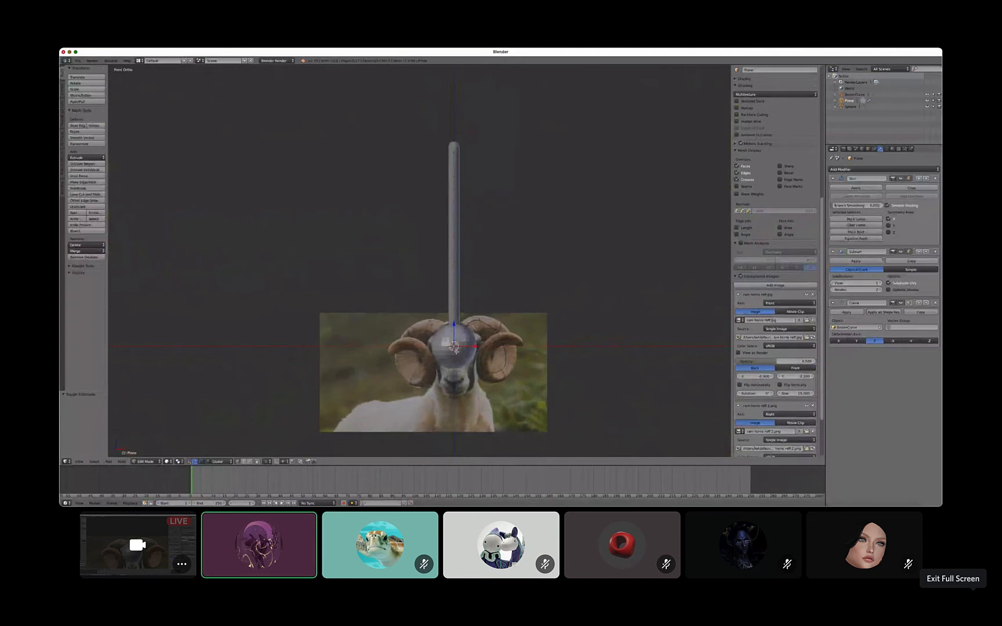
key(g)
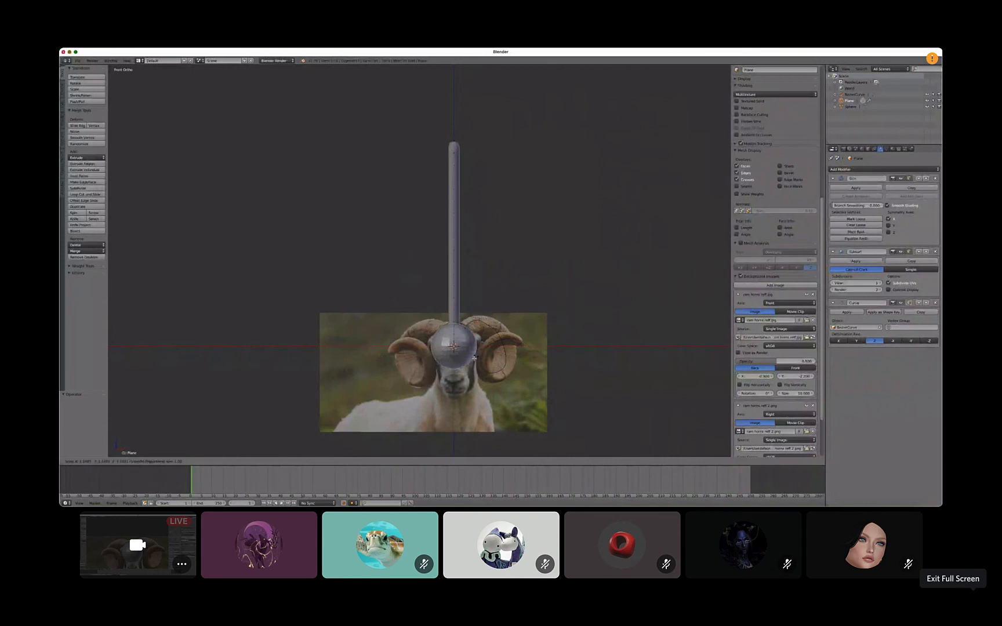
key(Tab)
scroll(445, 326, up, 4)
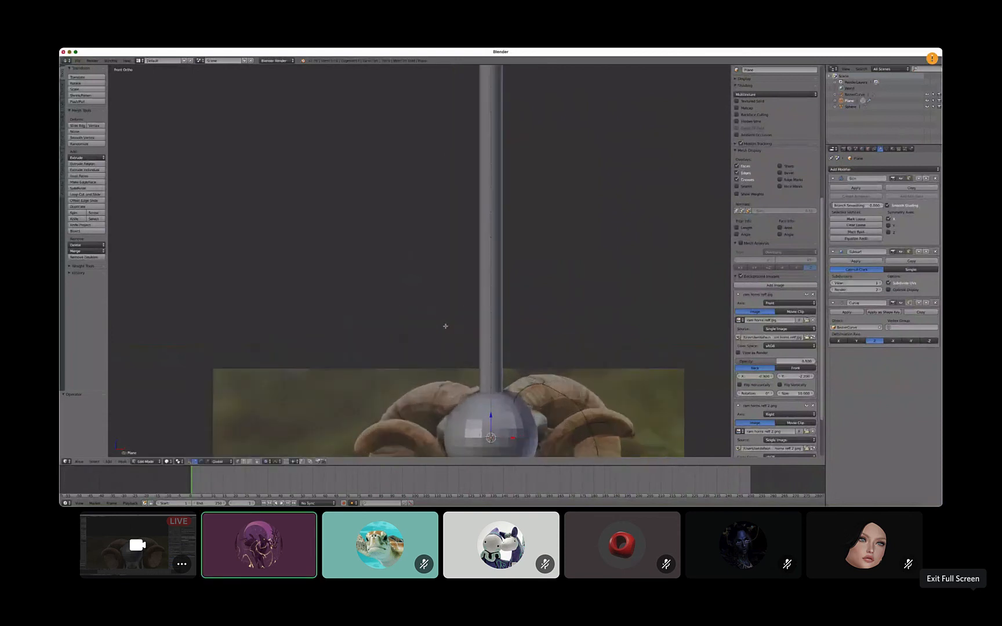
shift+middle_drag(445, 325, 358, 175)
scroll(410, 281, up, 2)
shift+middle_drag(410, 281, 452, 292)
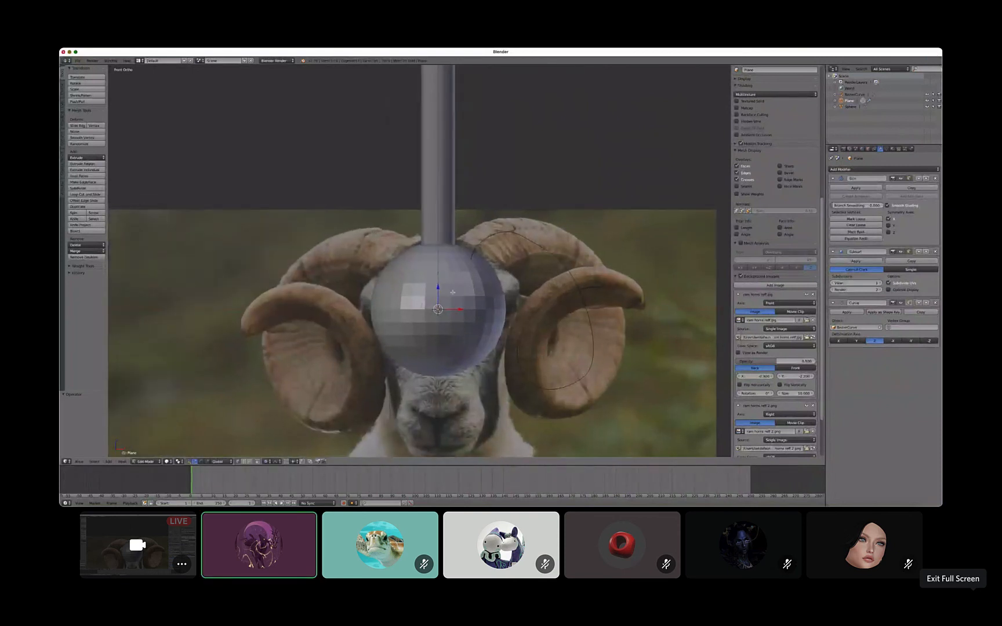
key(s)
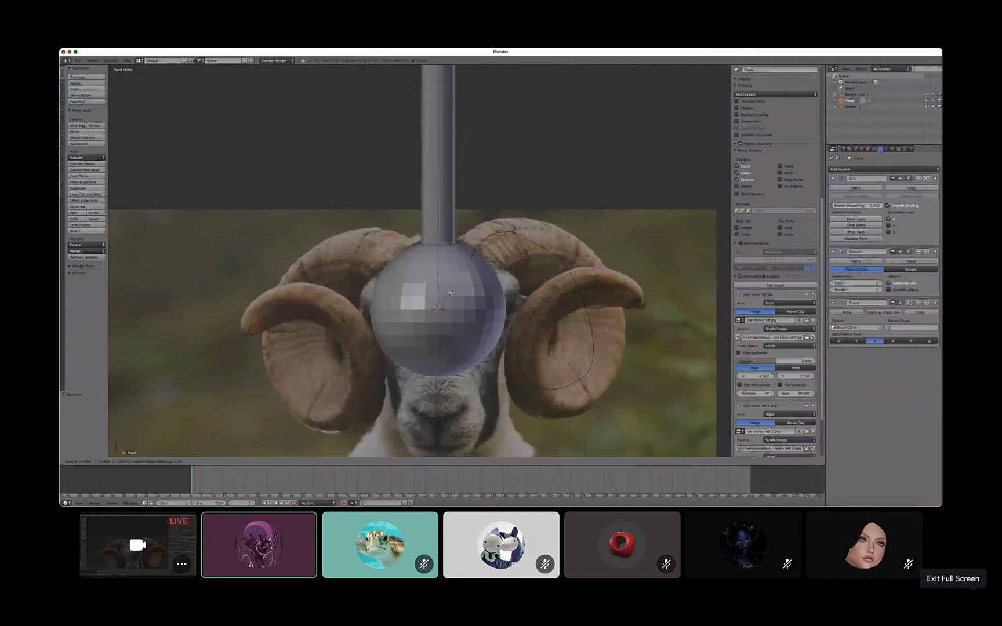
scroll(451, 293, up, 6)
scroll(450, 293, down, 5)
scroll(450, 293, up, 2)
scroll(451, 293, down, 4)
scroll(450, 294, down, 10)
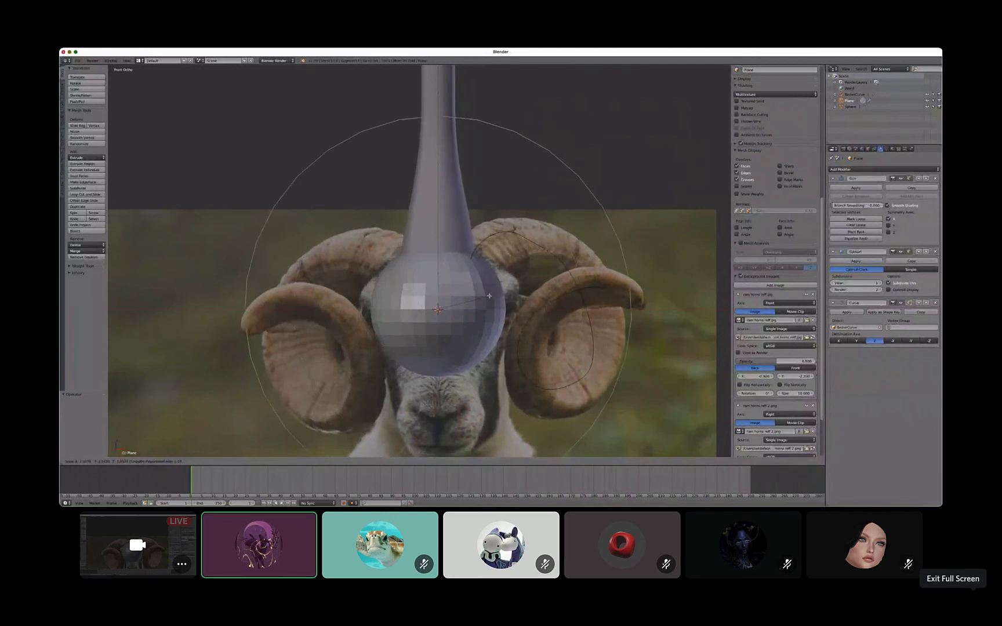
scroll(489, 296, down, 3)
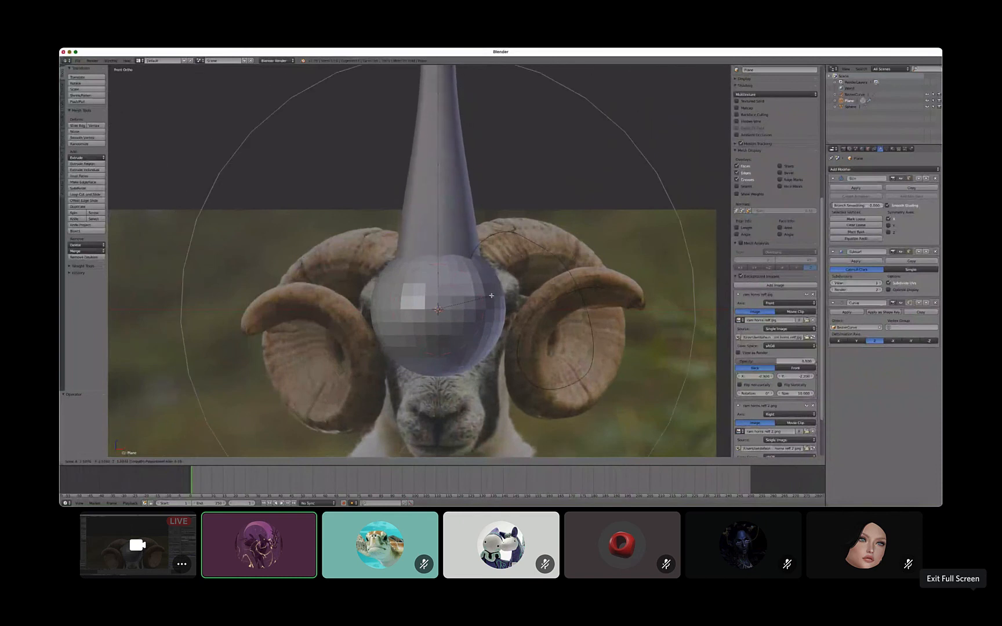
scroll(491, 296, down, 6)
scroll(491, 295, up, 5)
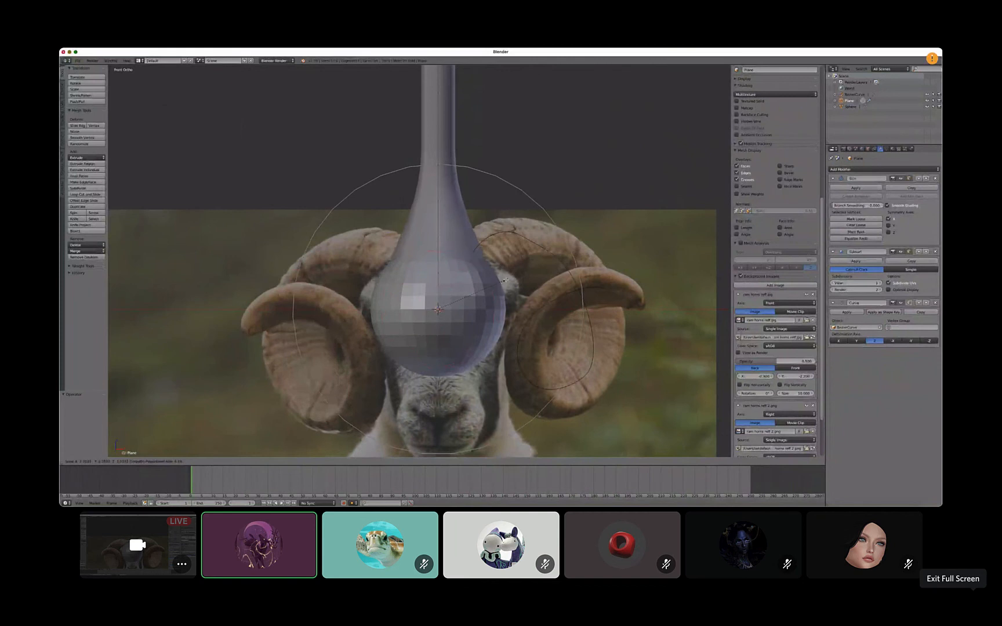
scroll(500, 279, down, 4)
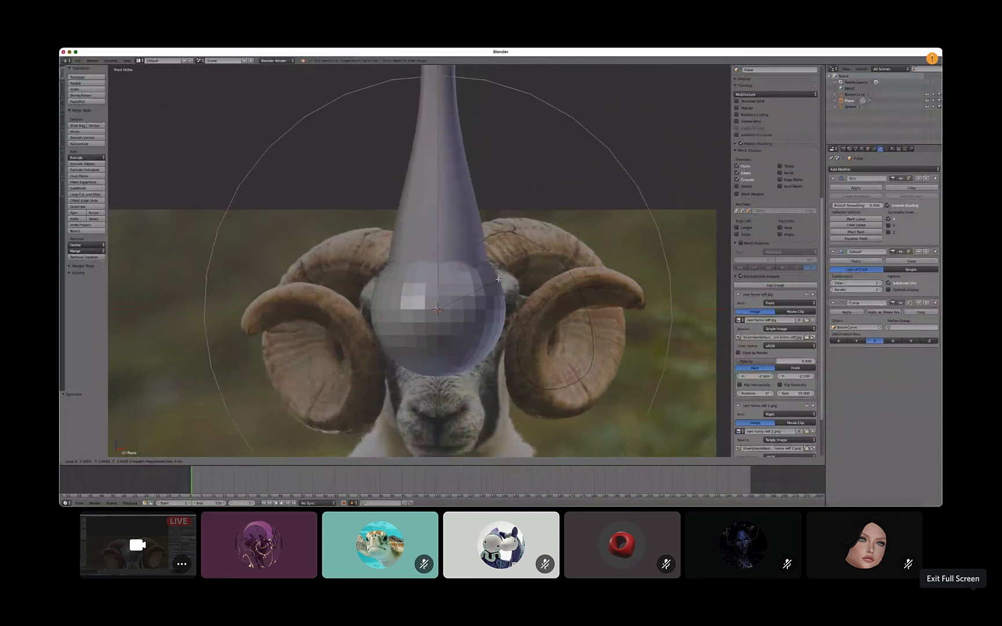
scroll(497, 280, down, 5)
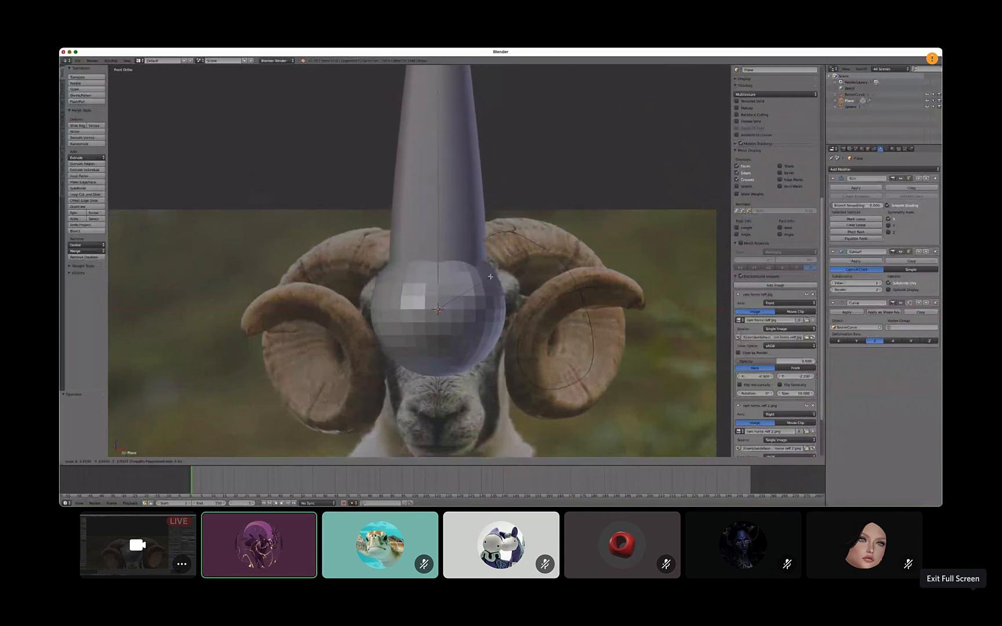
scroll(486, 279, up, 7)
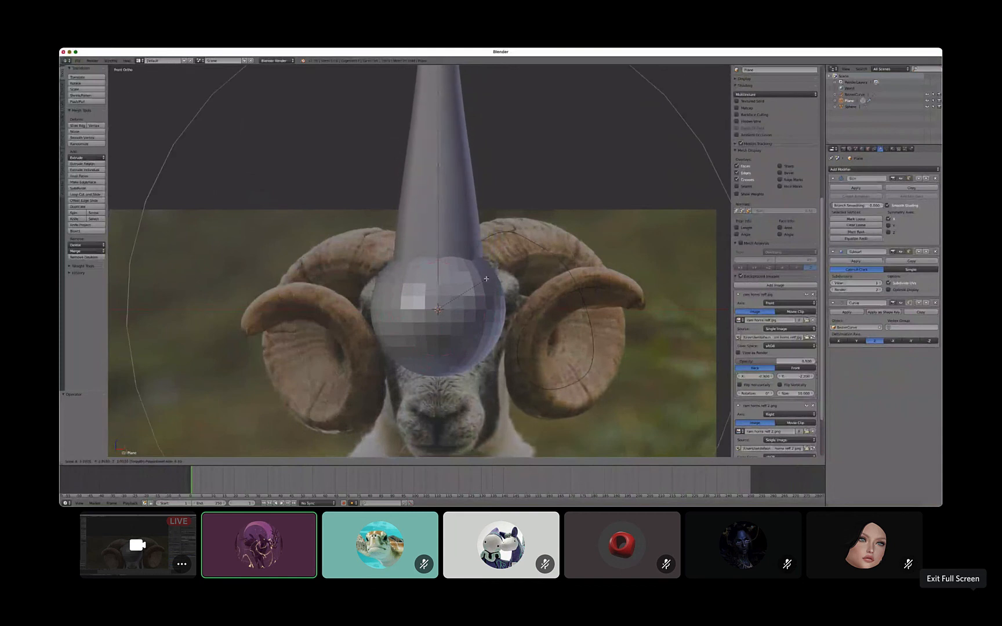
scroll(486, 279, down, 5)
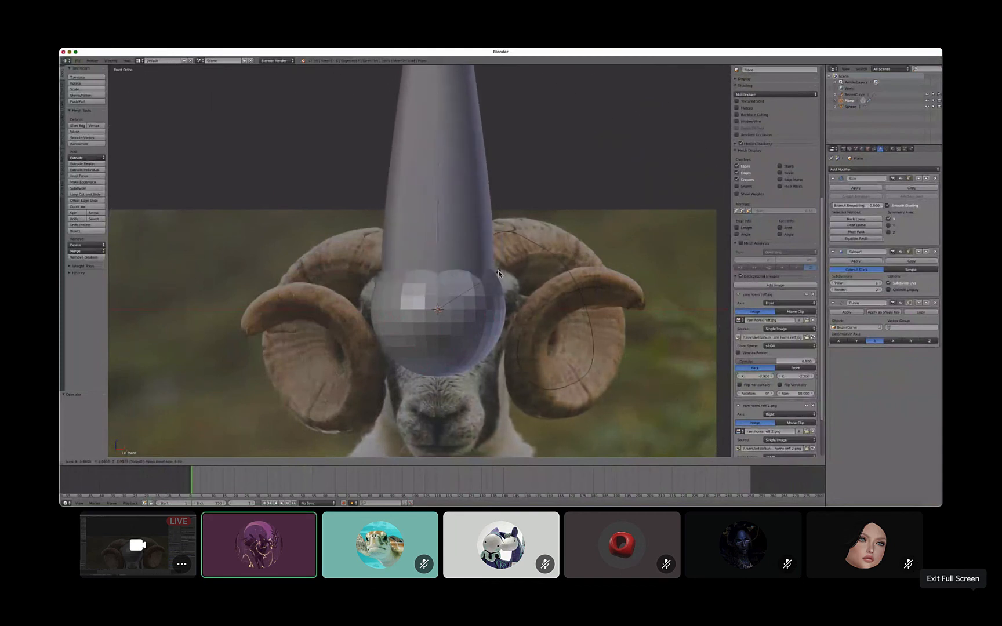
click(490, 278)
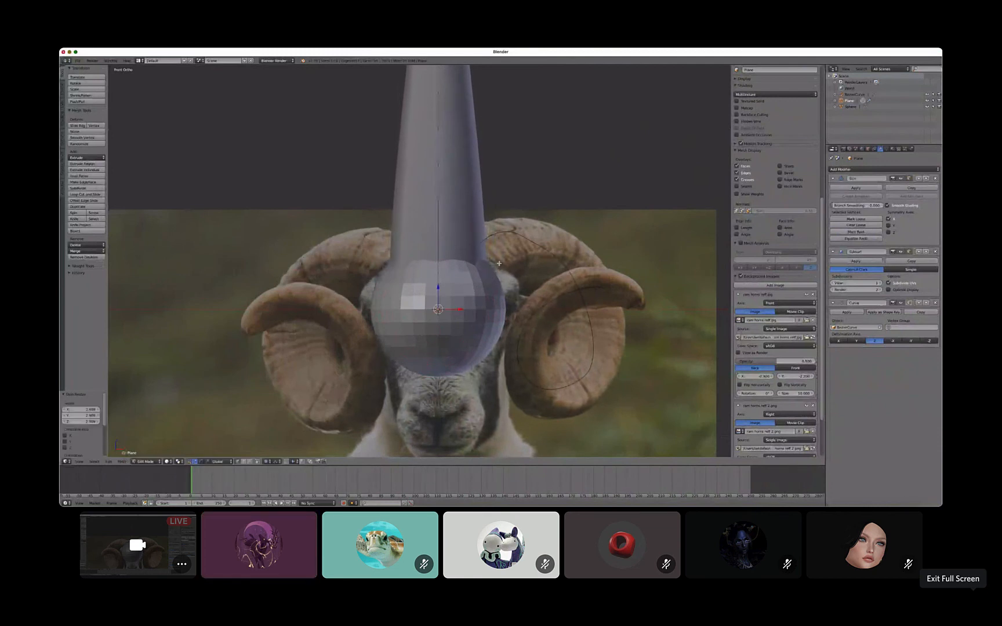
key(s)
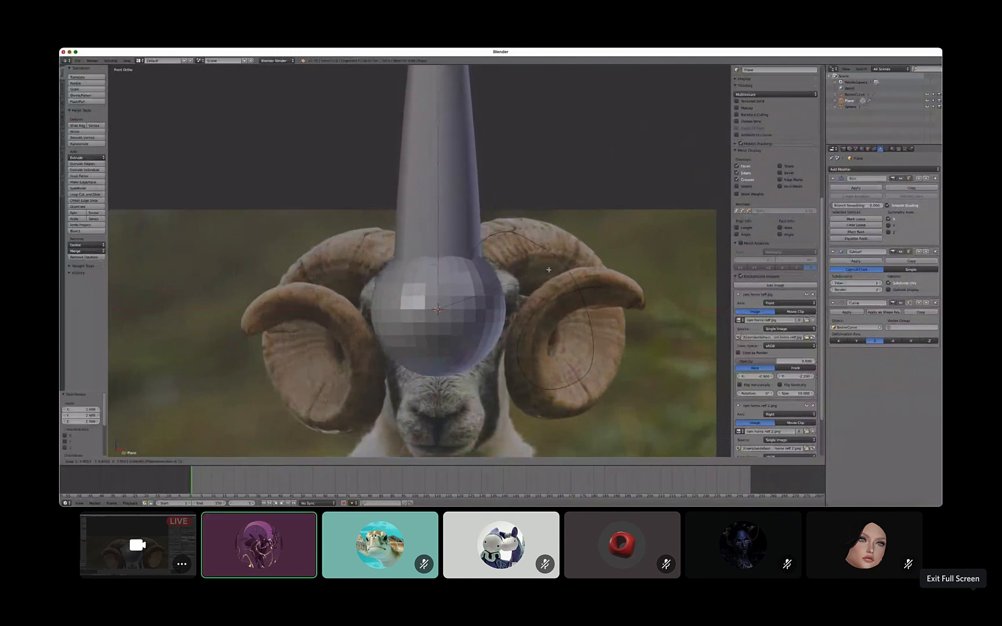
click(549, 270)
Scale down the horn's tip vertex with a smaller proportional falloff to narrow the tip, and return to object mode
scroll(525, 219, down, 5)
scroll(470, 185, up, 1)
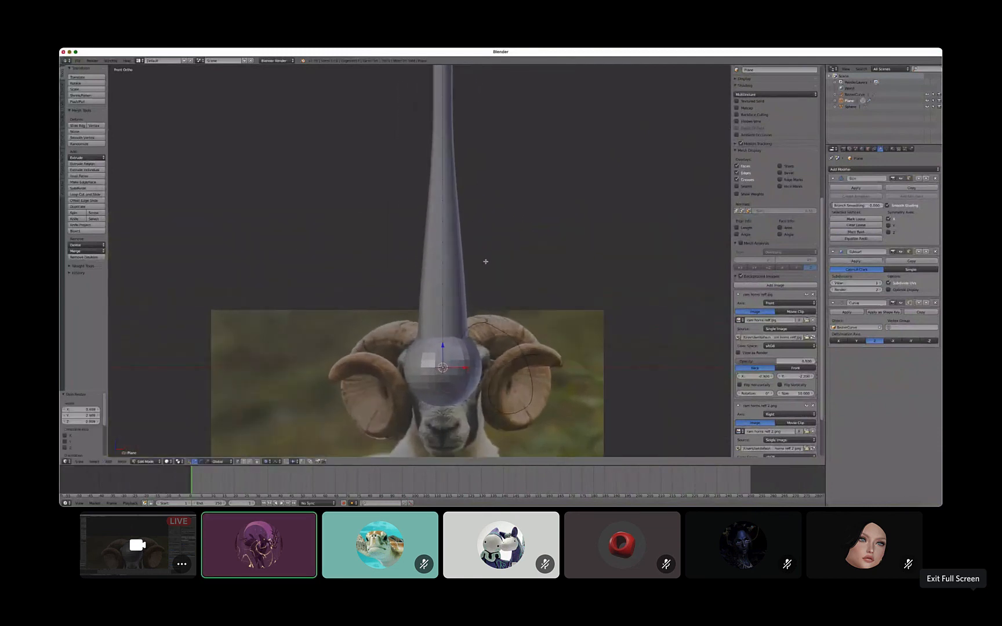
shift+middle_drag(472, 220, 470, 353)
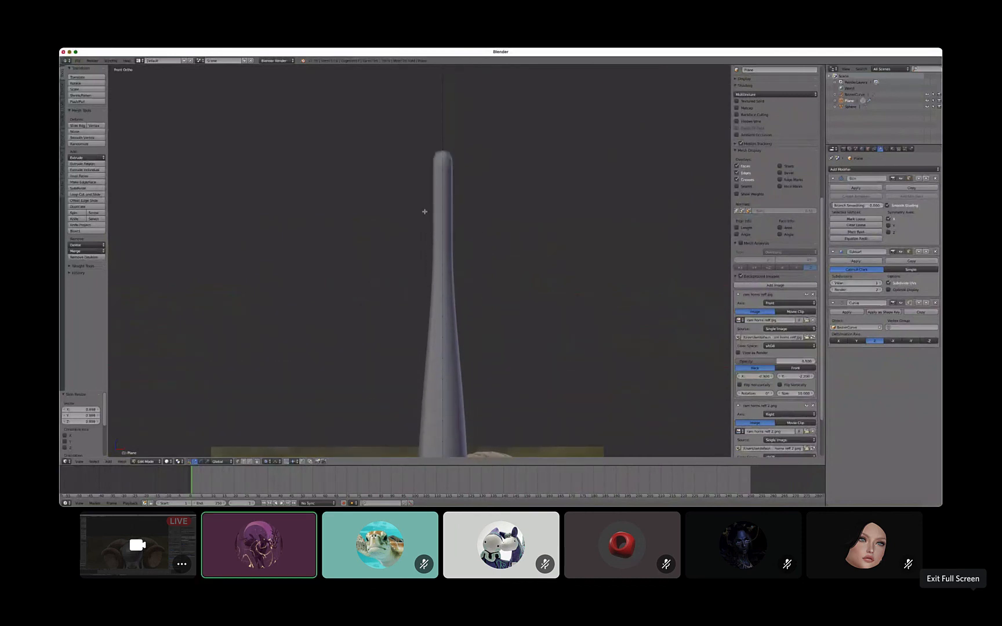
key(s)
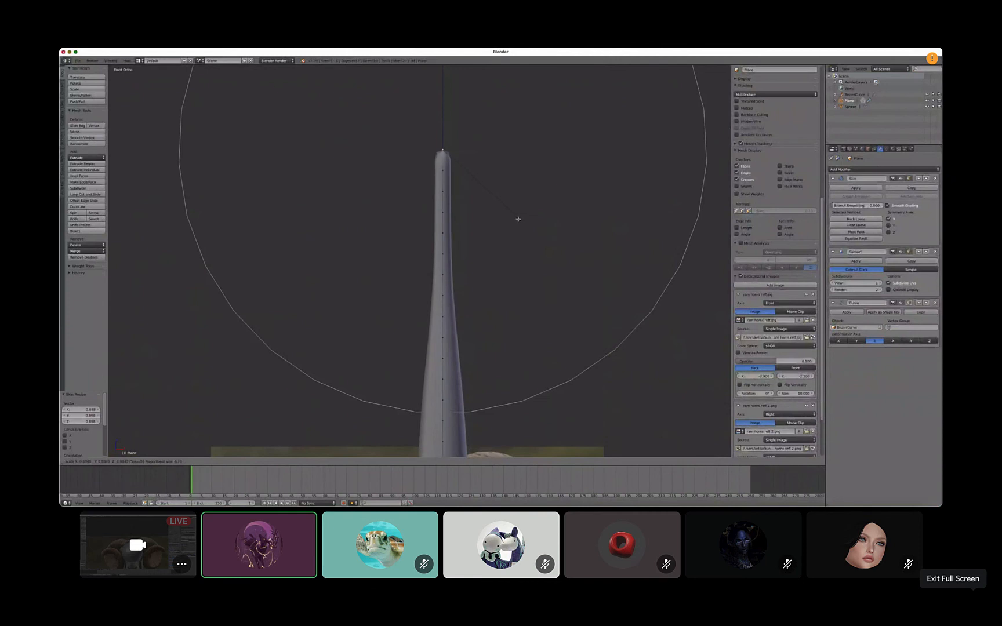
scroll(517, 216, up, 7)
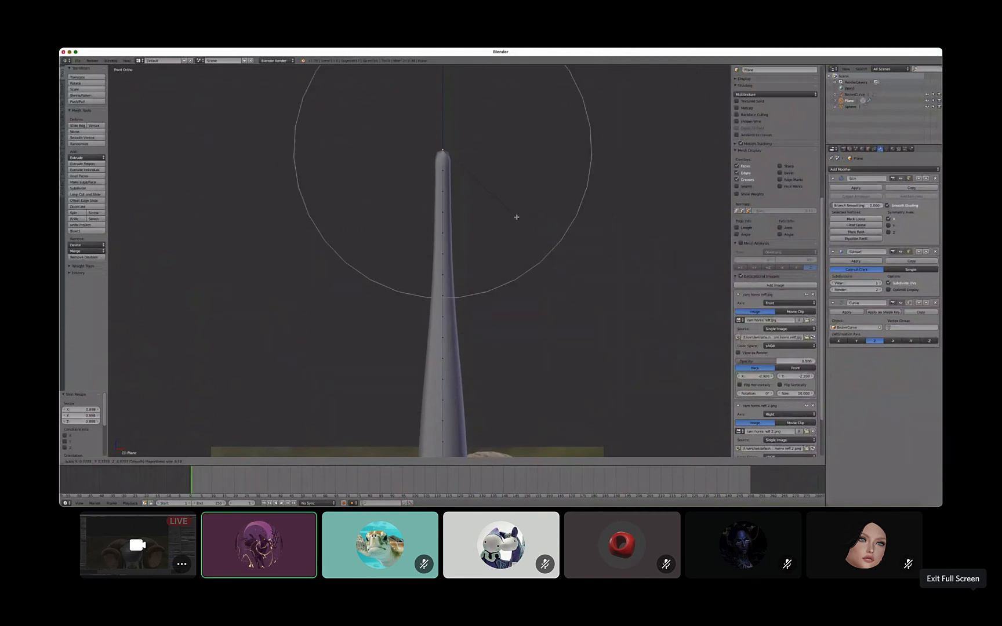
scroll(516, 217, up, 1)
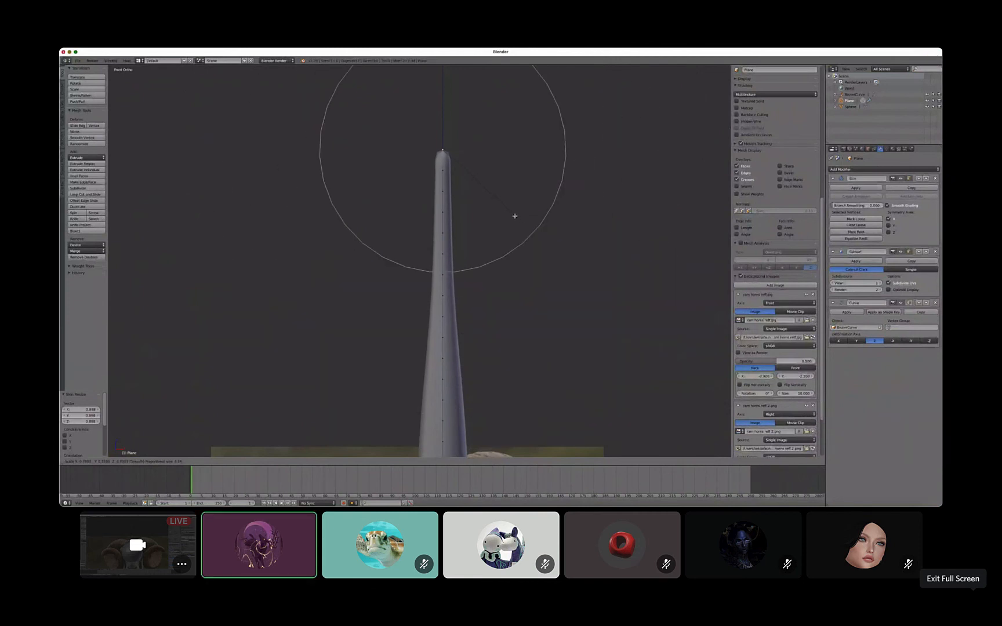
click(514, 215)
scroll(514, 215, down, 1)
shift+middle_drag(514, 216, 520, 151)
key(Tab)
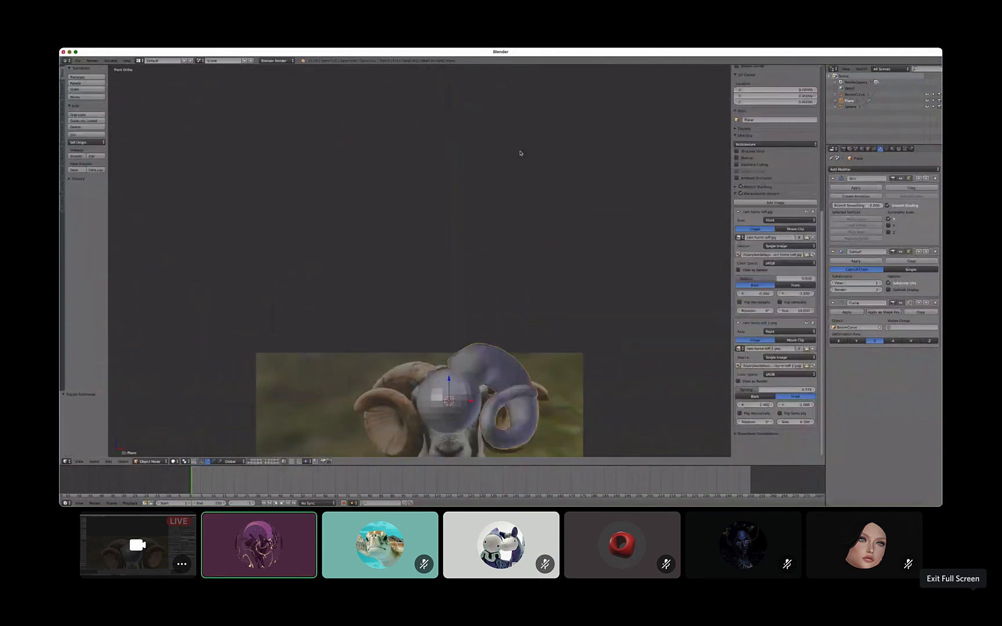
shift+middle_drag(563, 392, 521, 248)
scroll(578, 300, up, 3)
scroll(531, 248, up, 1)
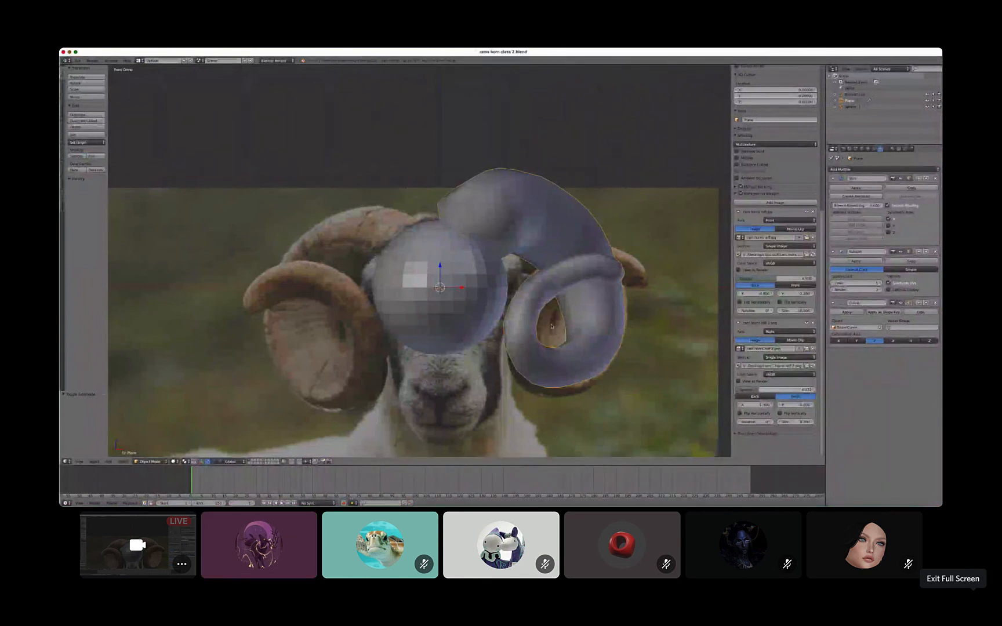
shift+middle_drag(544, 279, 541, 277)
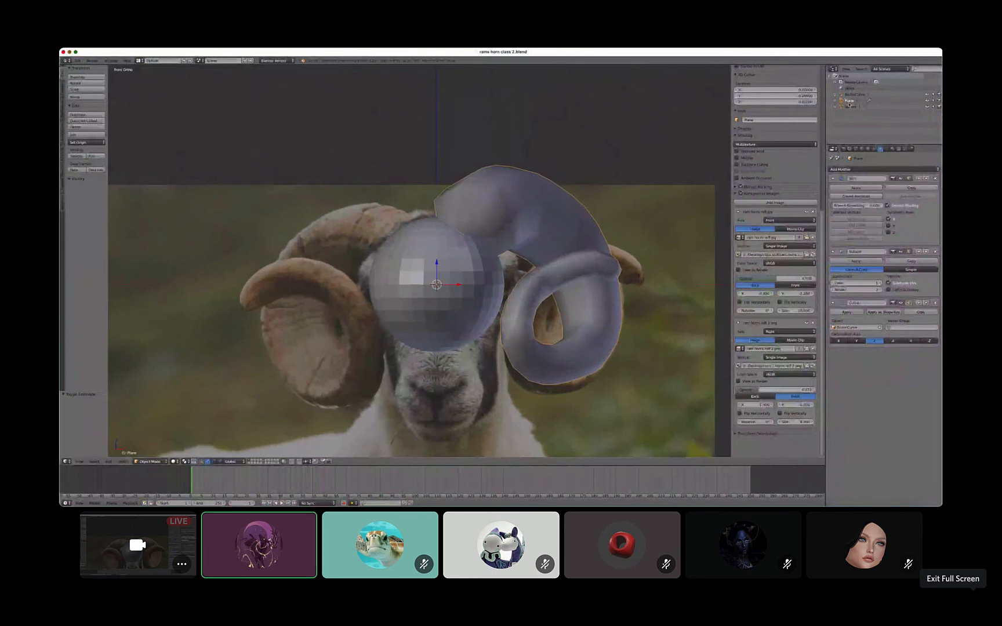
Rename the horn mesh object from Plane to Ram Horns
right_click(847, 102)
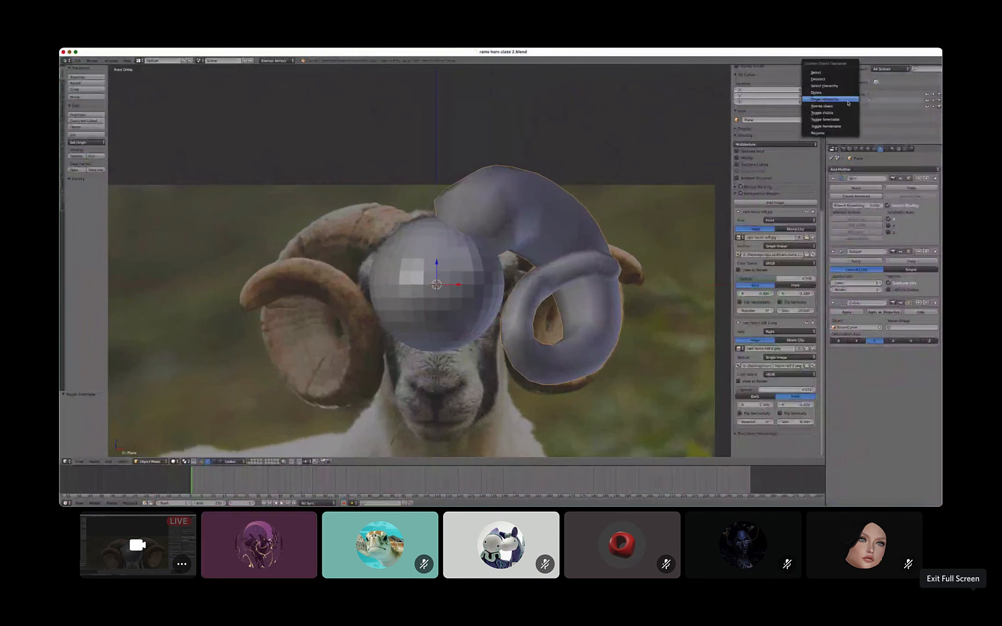
click(819, 133)
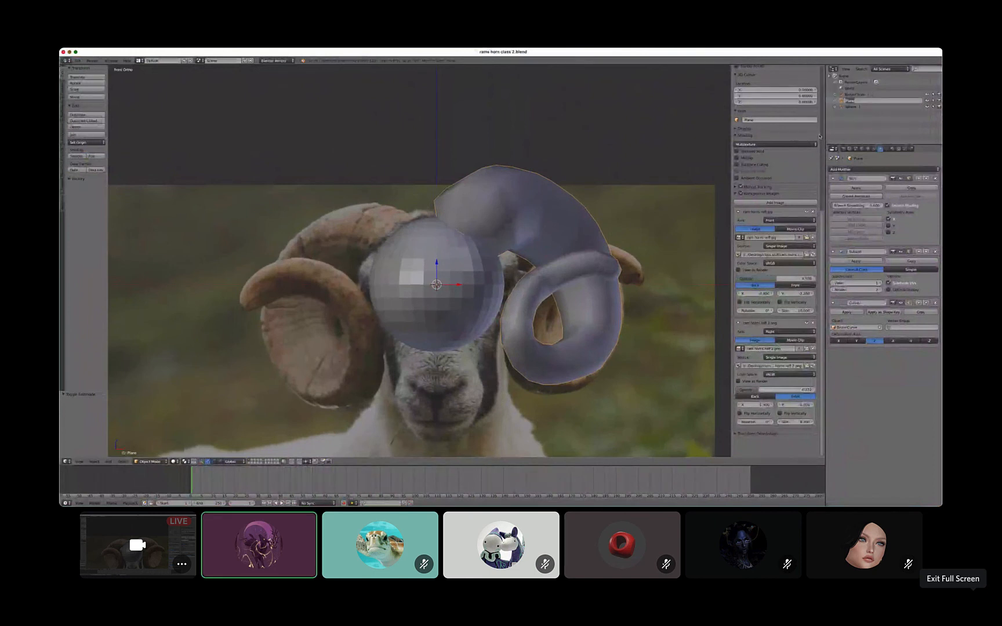
text(horns)
key(Return)
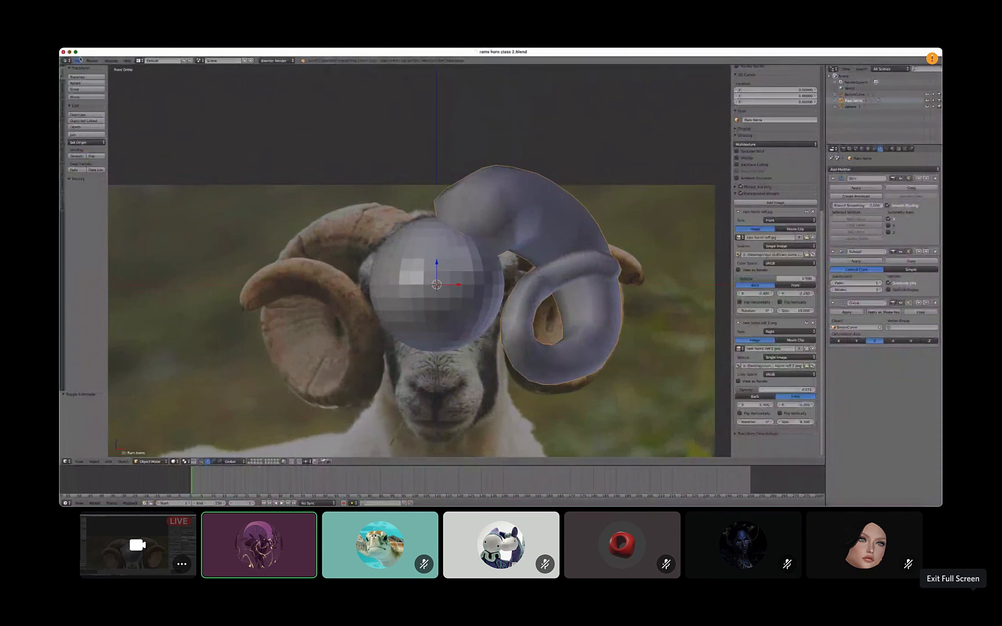
click(78, 60)
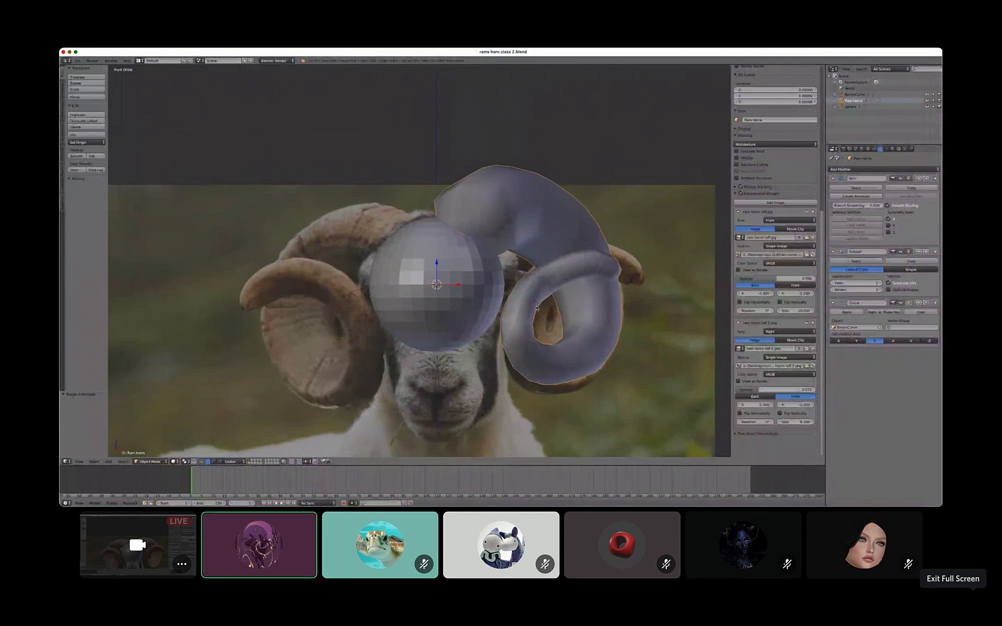
Add a Mirror modifier to the horn mesh to create the matching horn on the head's opposite side
scroll(536, 308, up, 3)
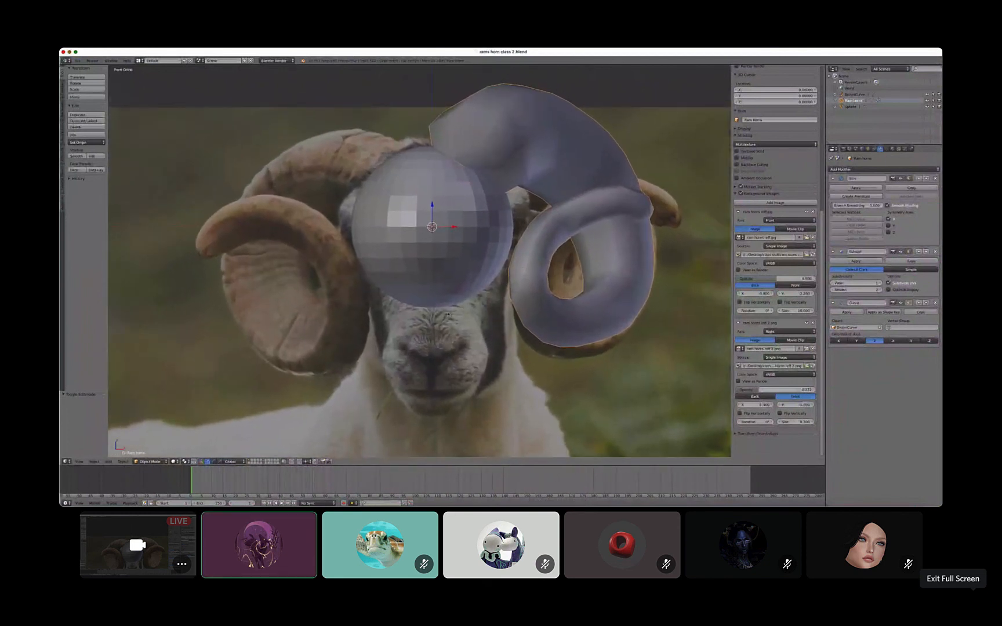
scroll(447, 313, down, 3)
middle_drag(447, 314, 533, 304)
key(KP_1)
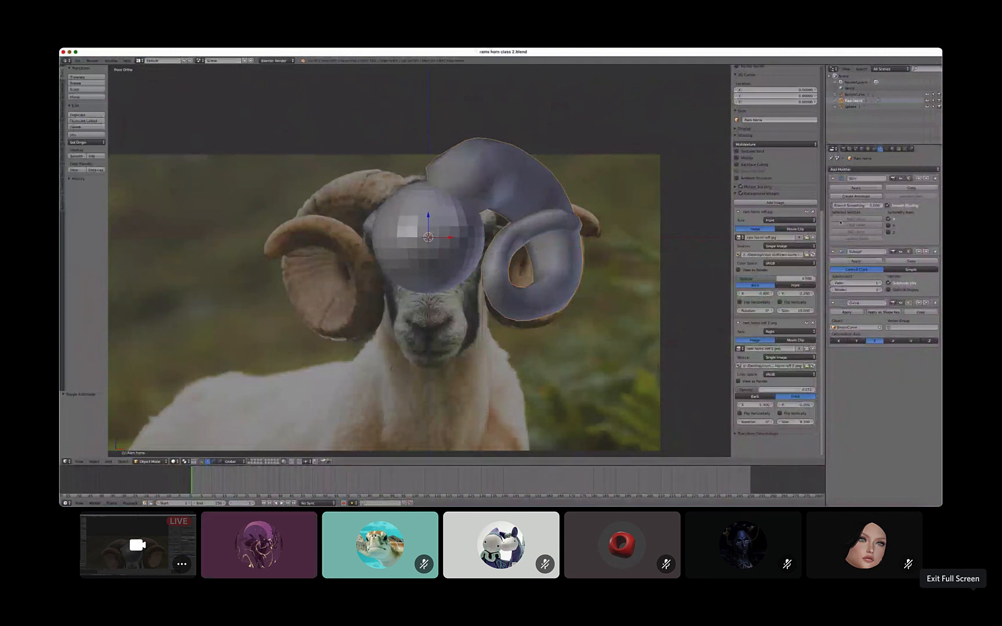
click(836, 170)
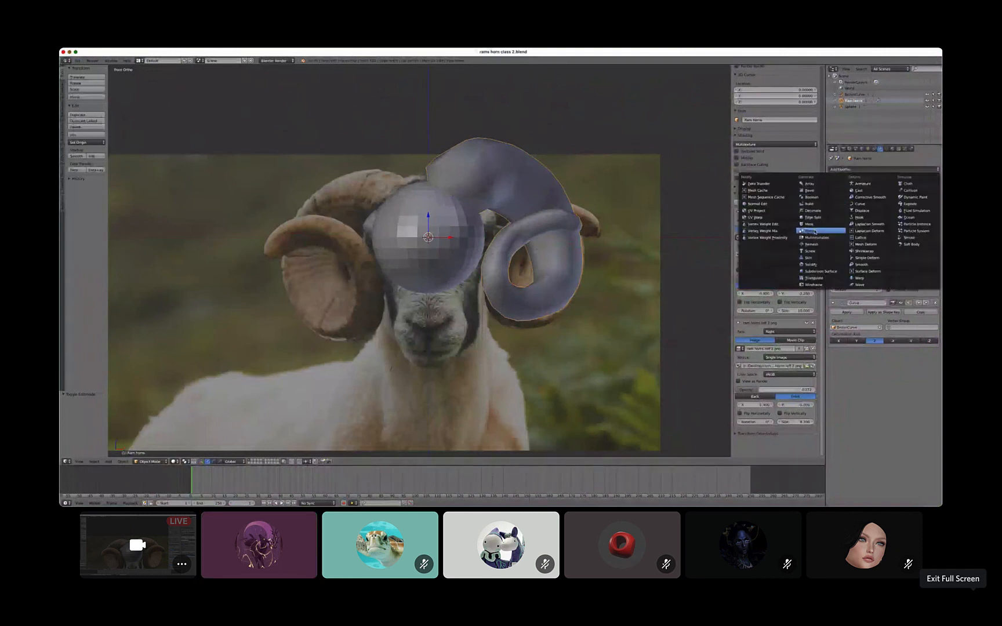
click(815, 232)
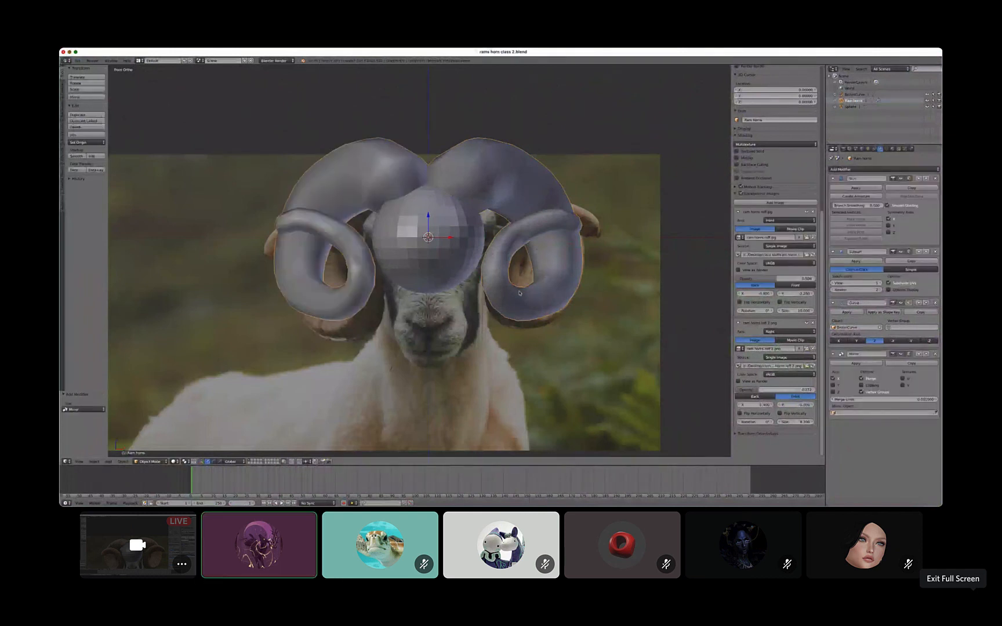
Examine the mirrored ram horns from several angles and compare them with the ram reference photo in front view
shift+middle_drag(519, 292, 522, 256)
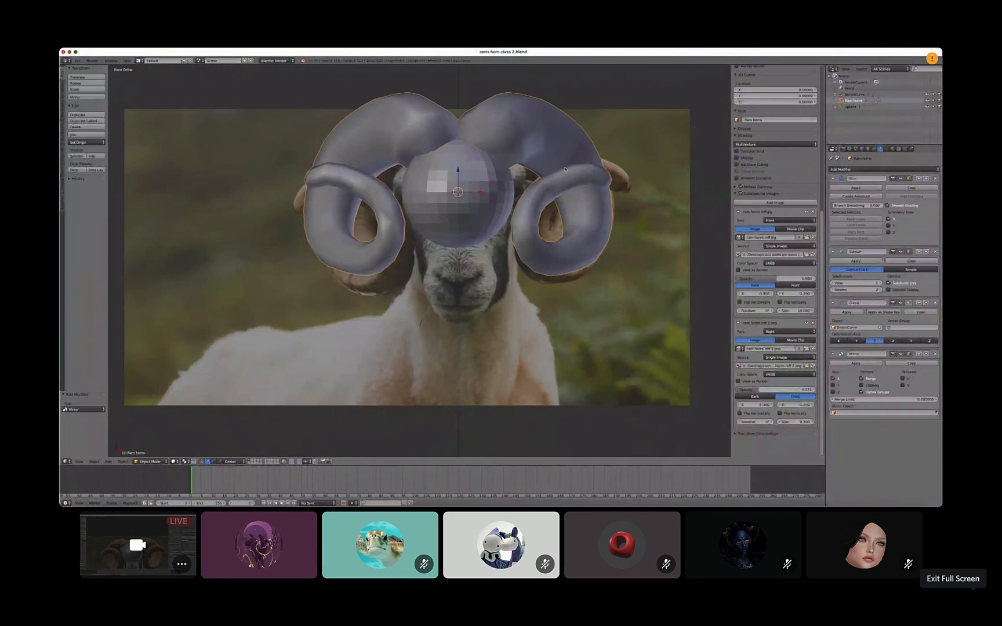
middle_drag(565, 169, 579, 211)
scroll(579, 211, up, 3)
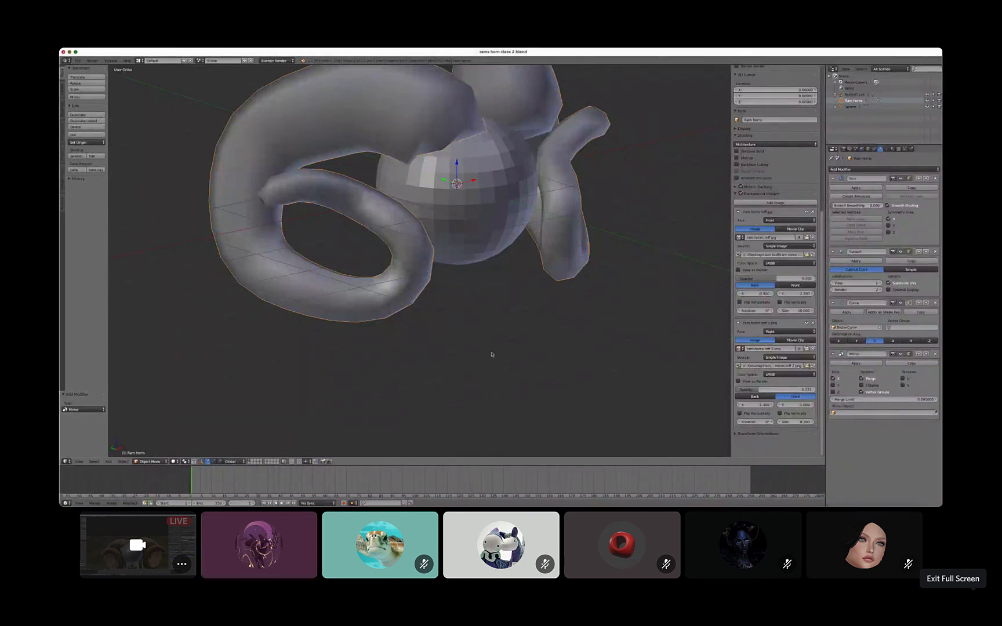
middle_drag(533, 193, 496, 264)
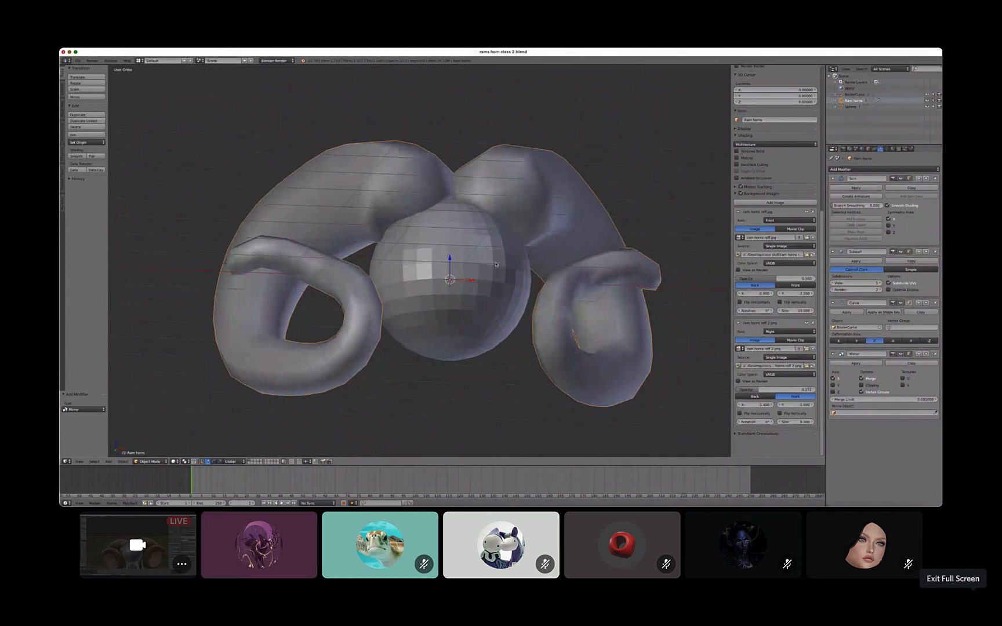
key(KP_1)
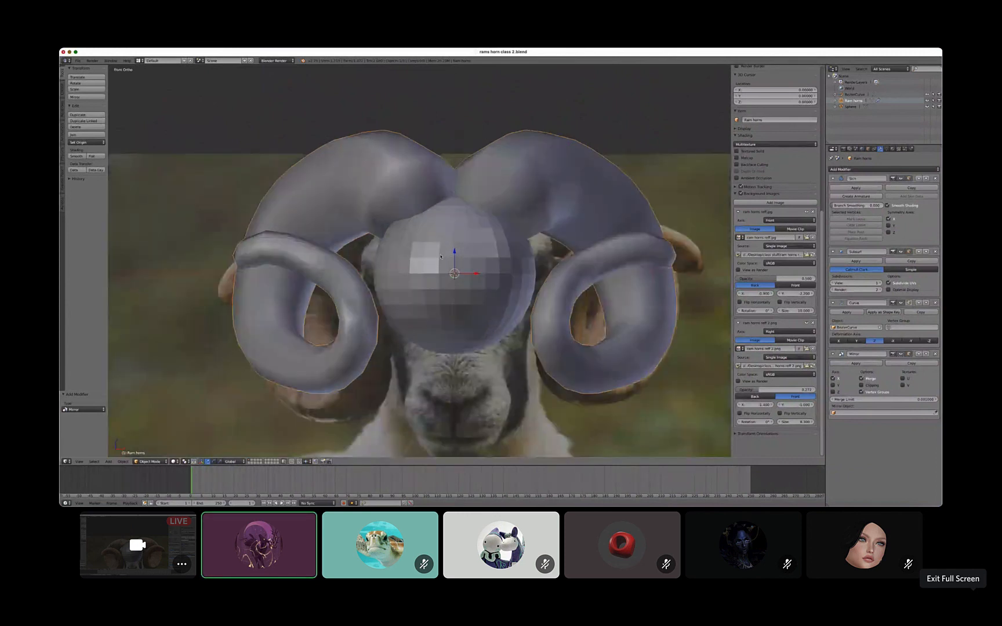
scroll(453, 281, up, 2)
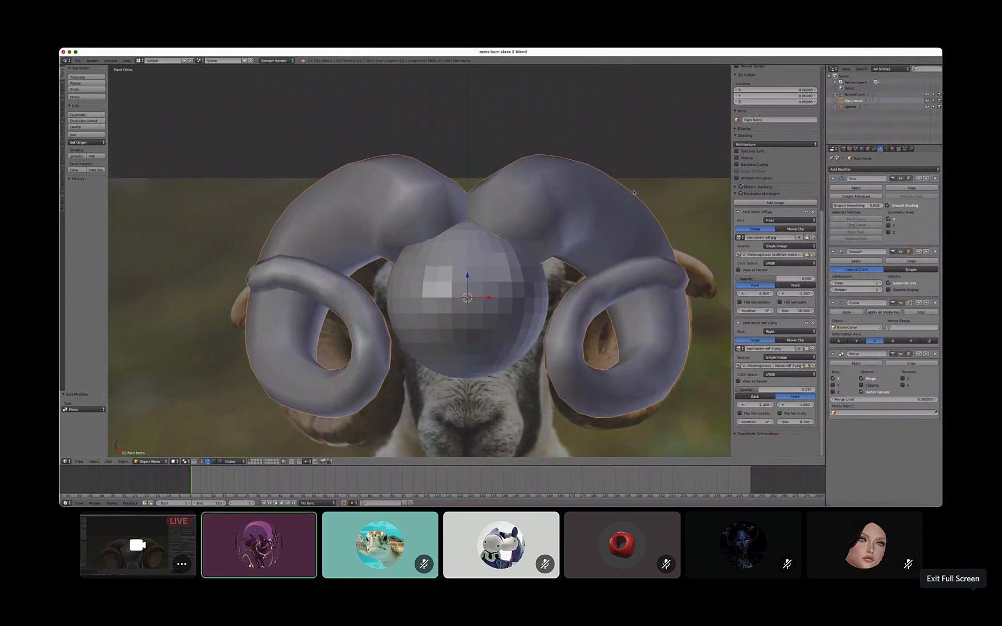
middle_drag(671, 223, 660, 247)
mouse_move(608, 307)
middle_down()
mouse_move(551, 254)
mouse_move(555, 279)
mouse_move(571, 272)
mouse_move(598, 289)
middle_up()
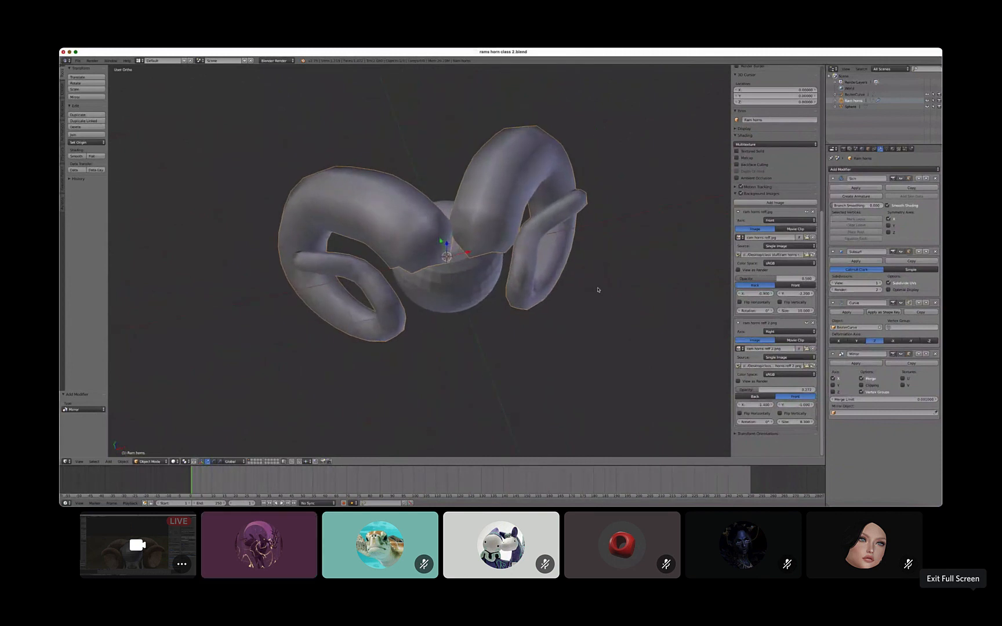
middle_drag(598, 282, 584, 246)
scroll(580, 247, up, 1)
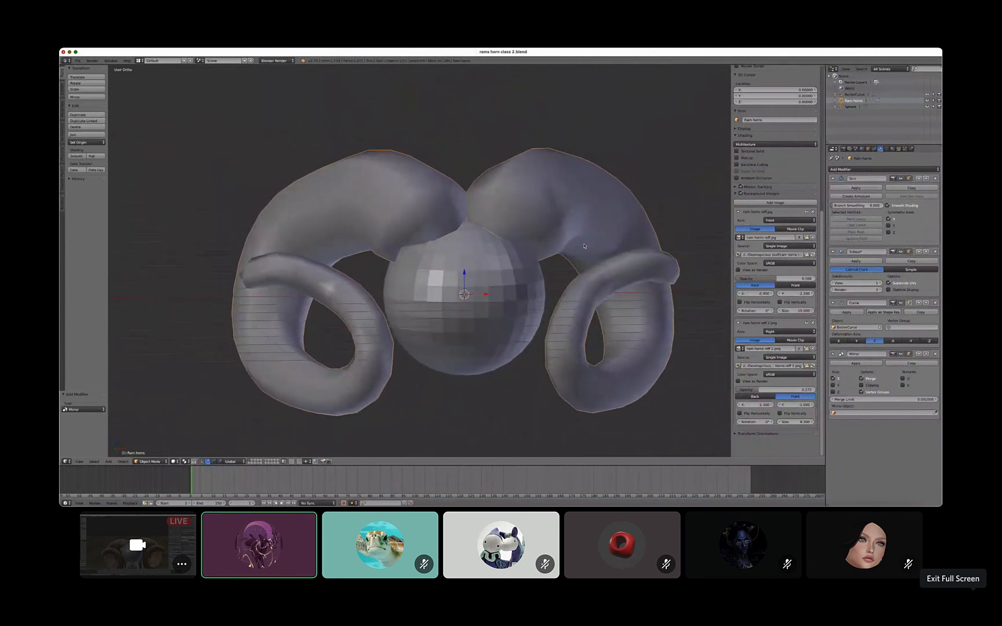
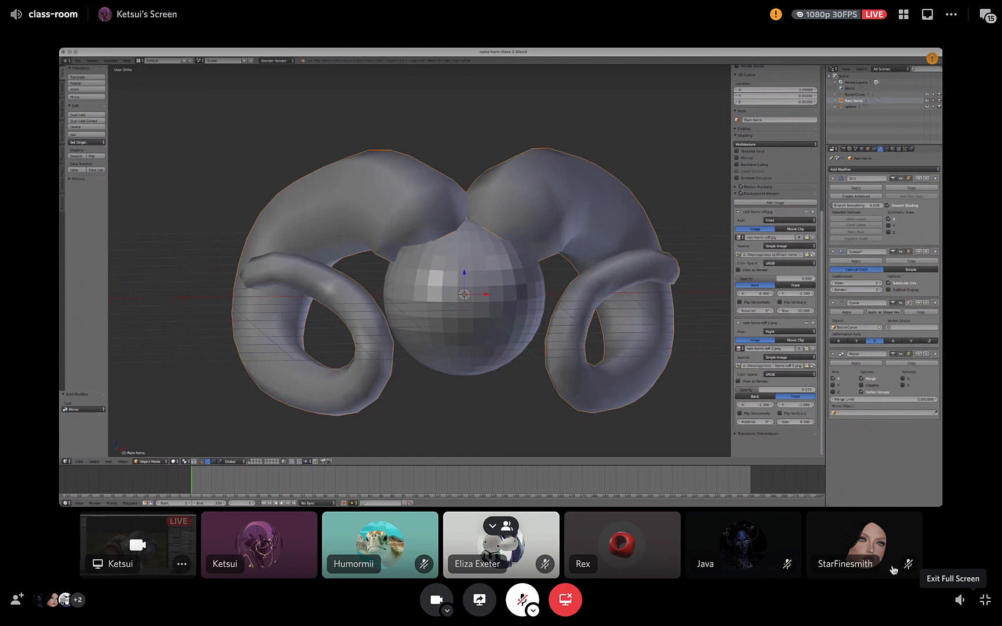
In Discord, switch the class-room call to the grid of all participants, and unmute and re-mute the microphone
click(910, 568)
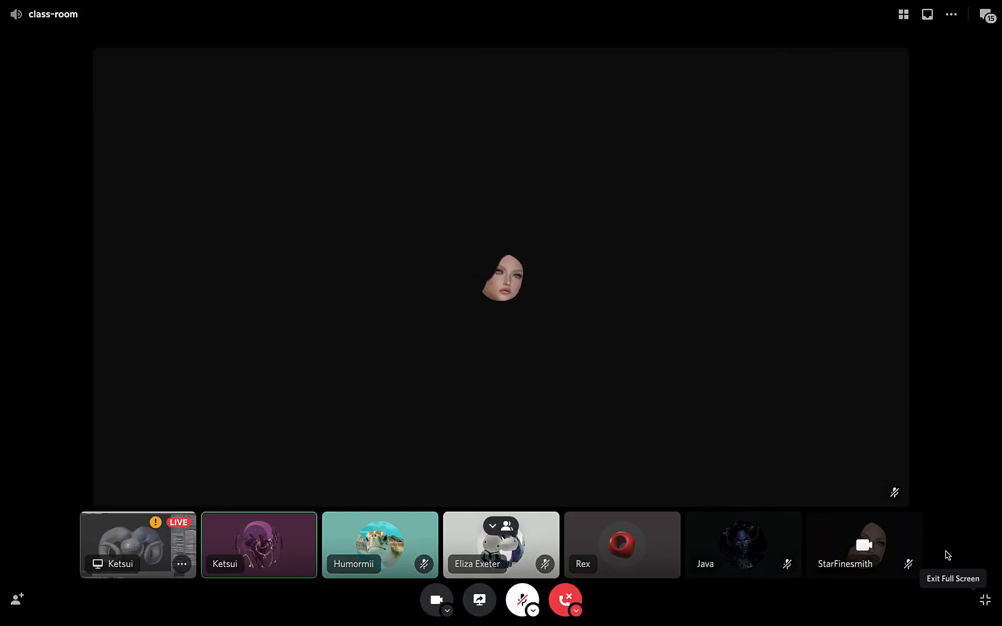
click(910, 570)
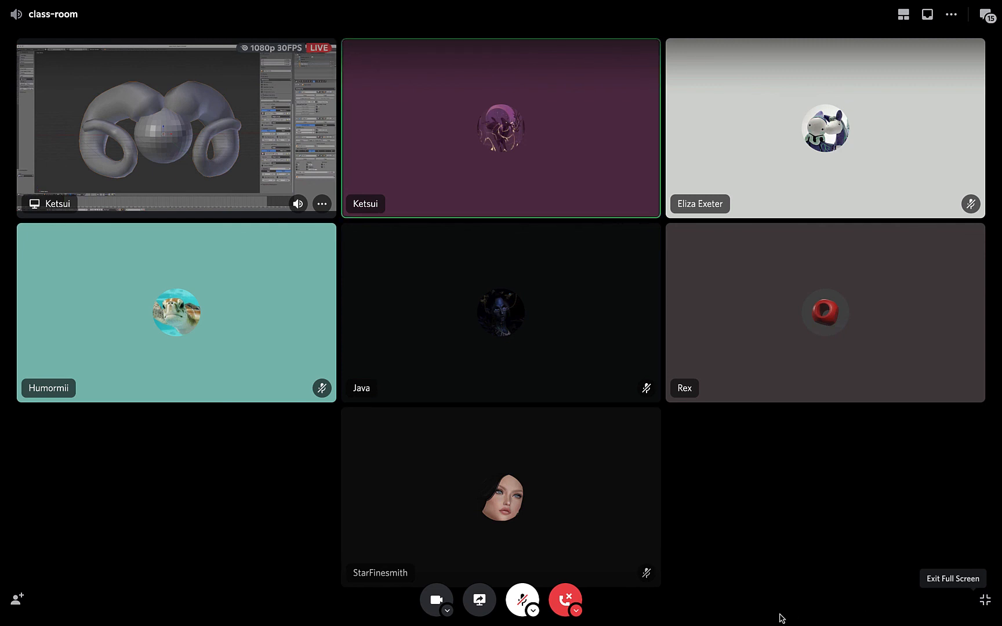
click(519, 600)
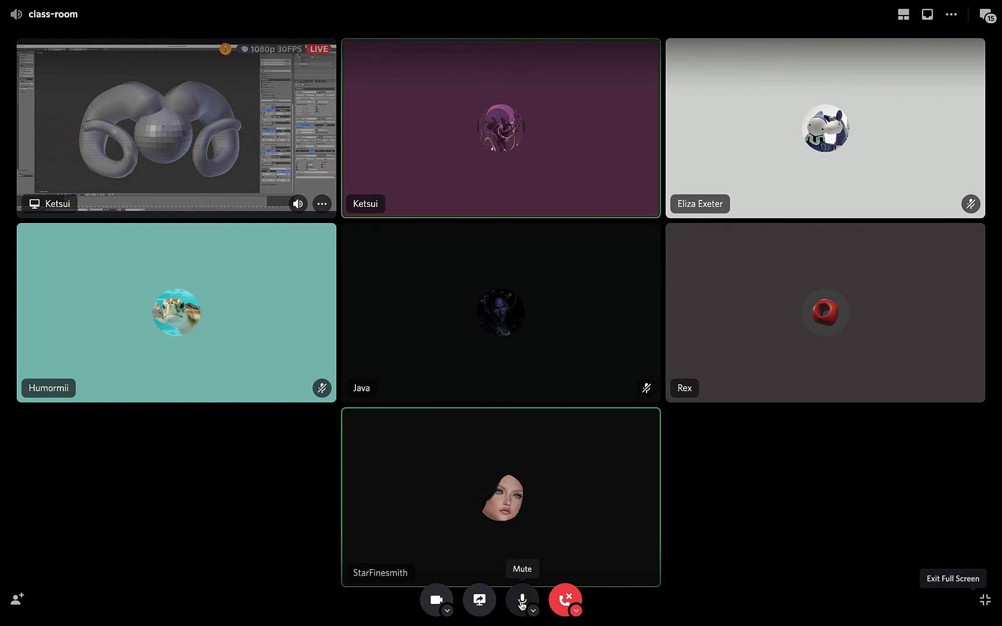
click(521, 603)
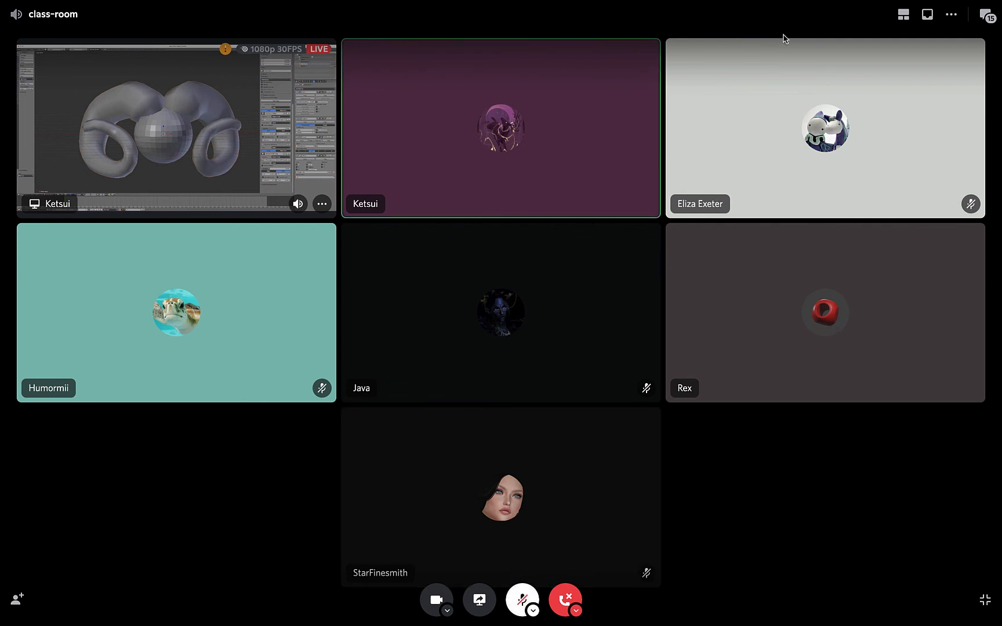
mouse_move(689, 6)
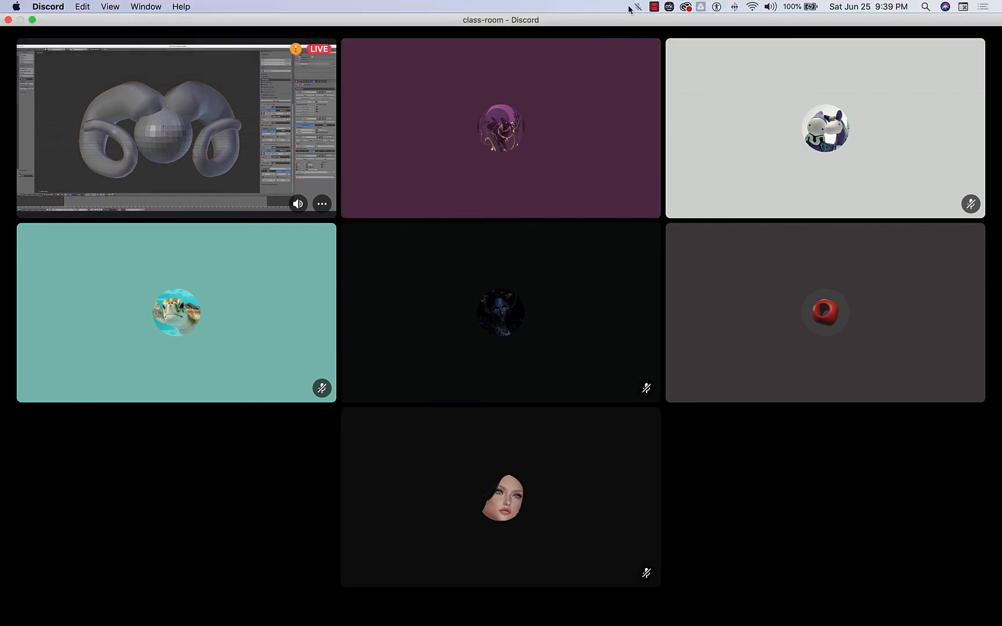
click(651, 8)
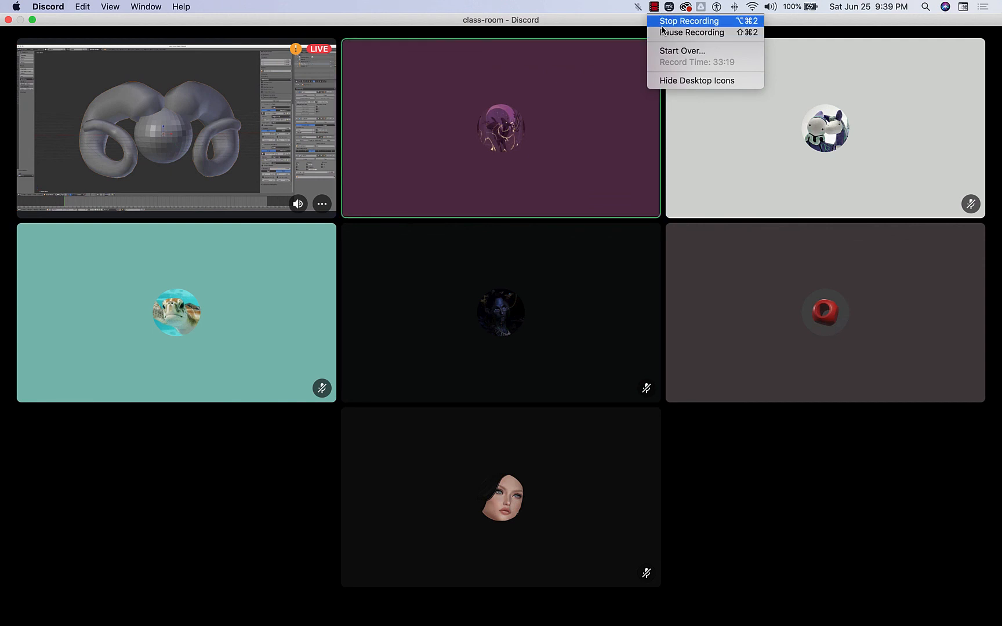
click(661, 27)
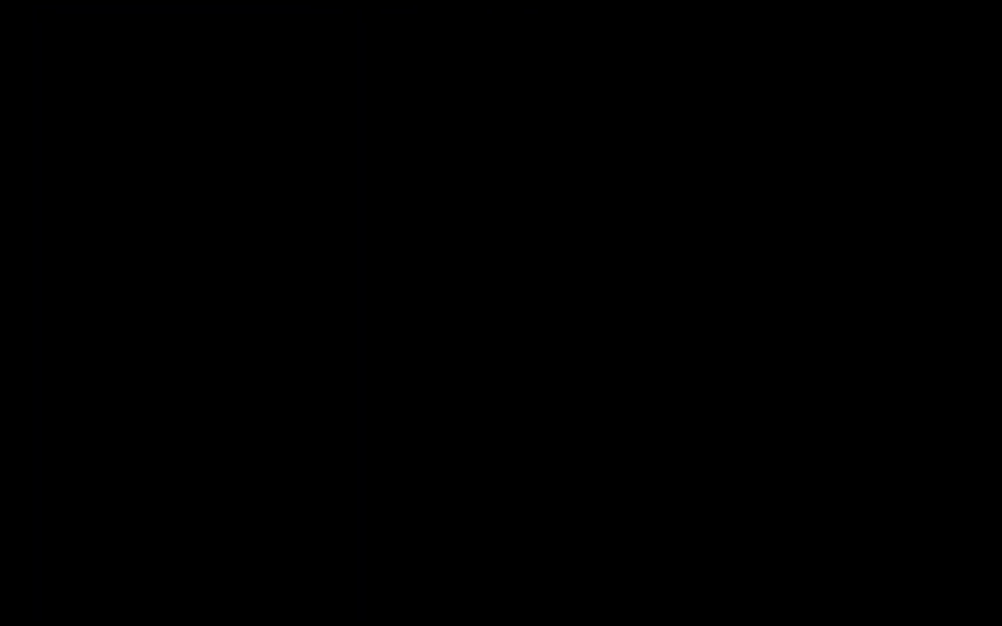